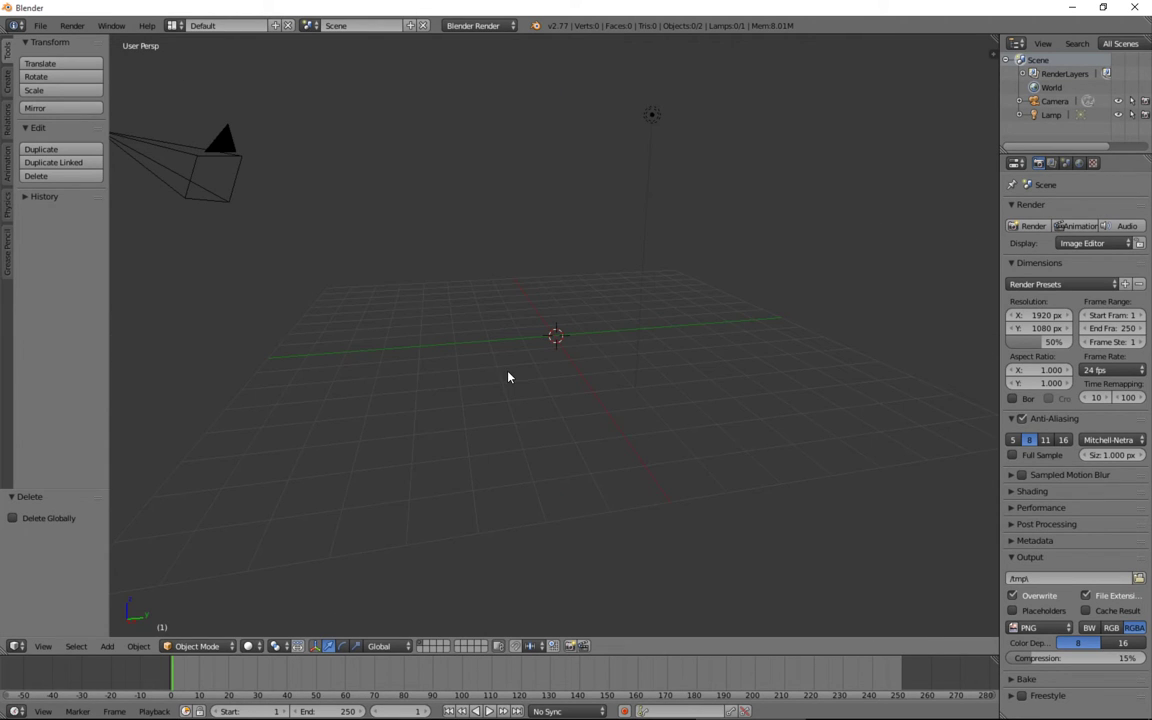
Add a cylinder mesh and raise it along Z until its base rests on the grid plane
key(shift+a)
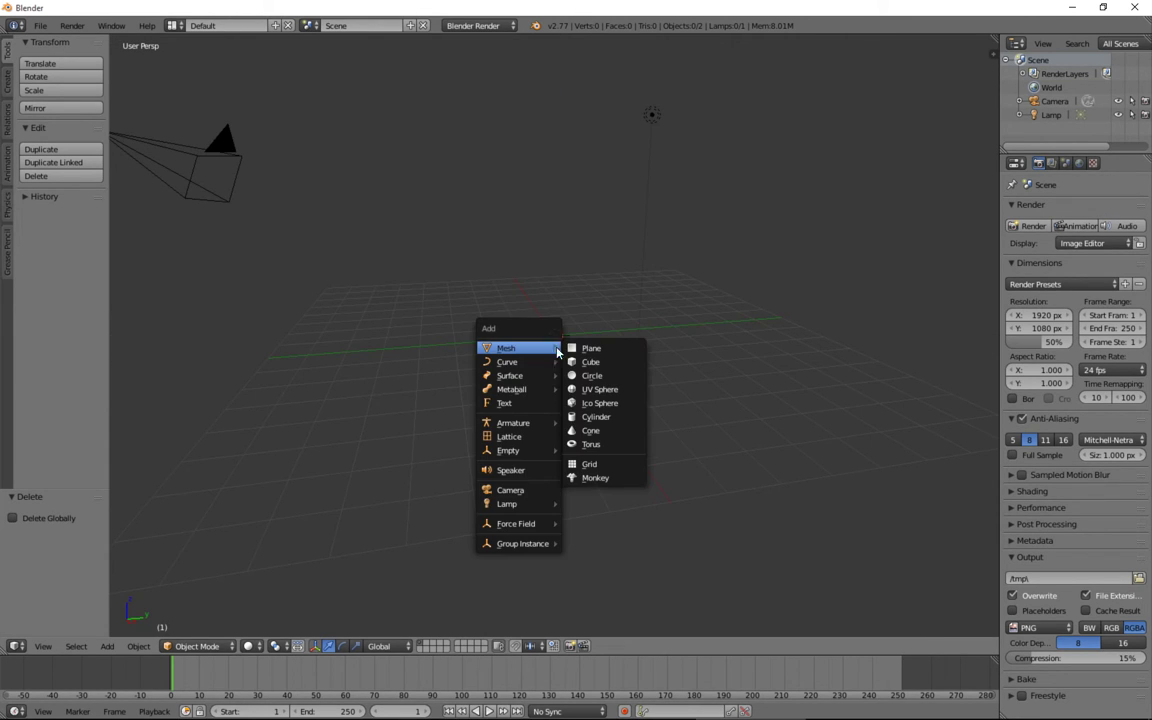
click(598, 417)
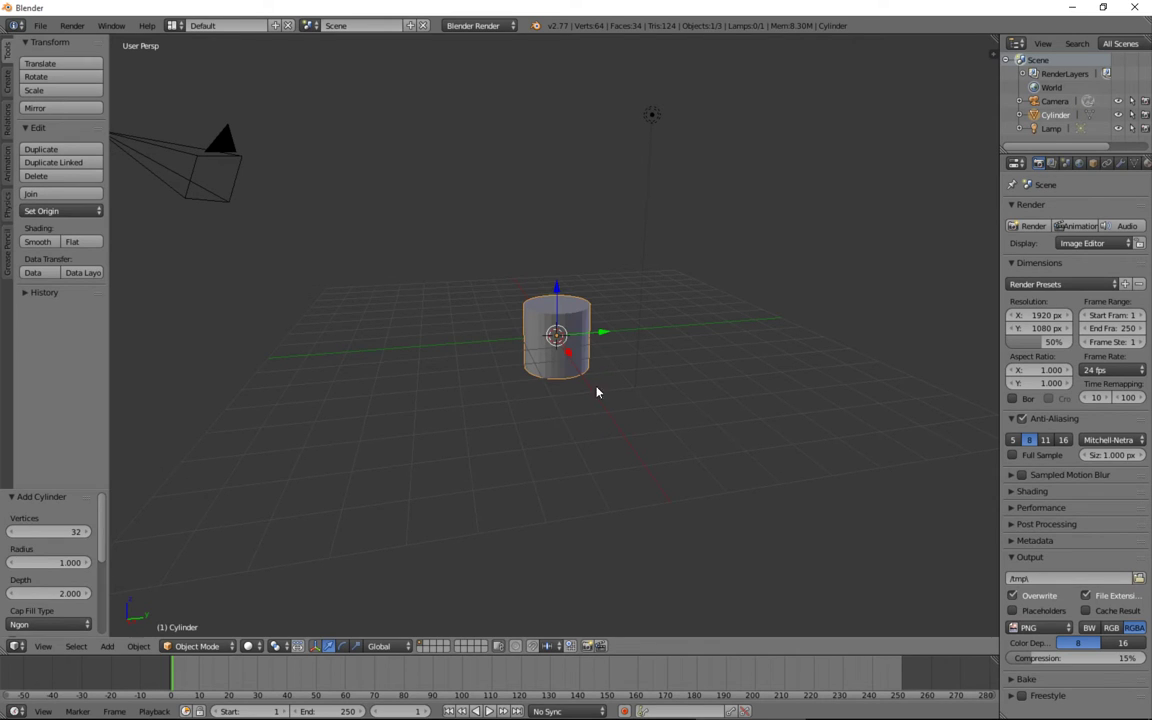
key(g)
key(z)
click(567, 257)
key(KP_3)
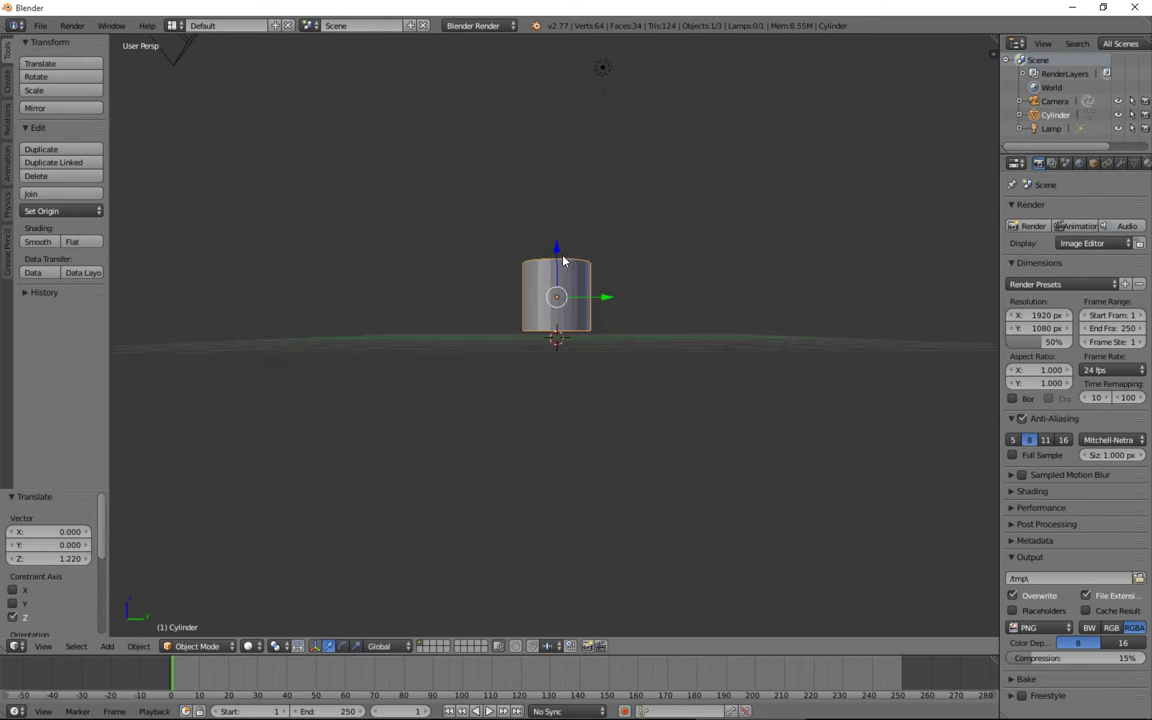
key(KP_5)
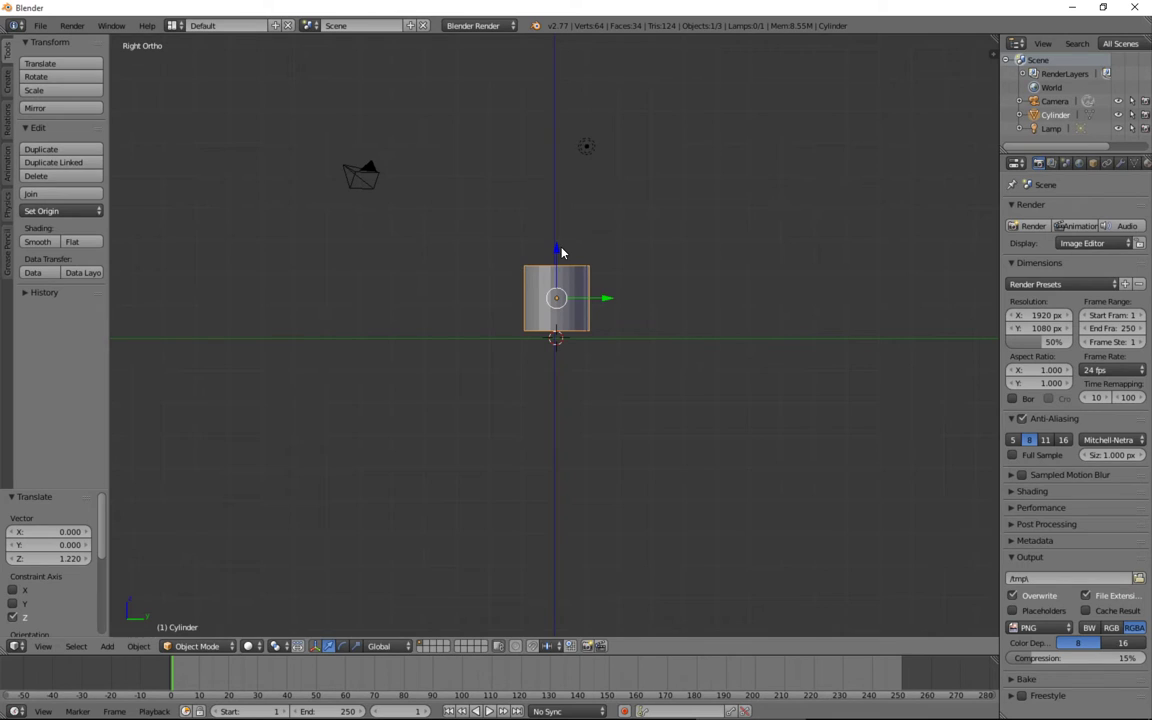
drag(557, 252, 557, 280)
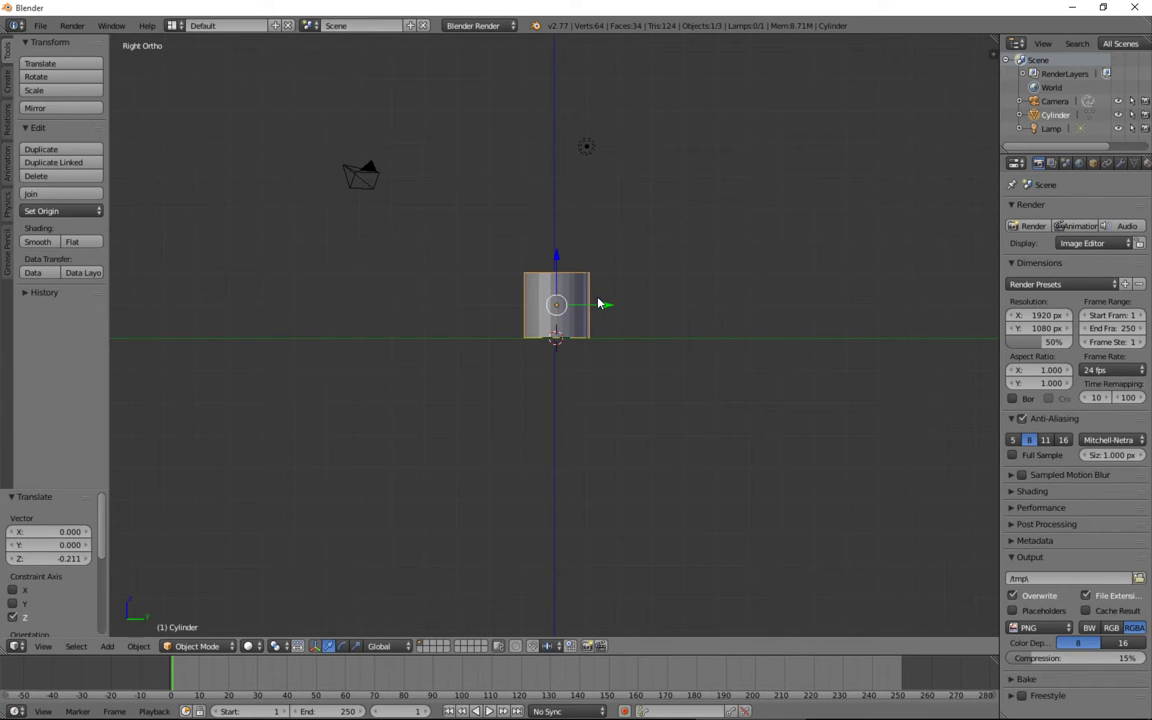
Scale the cylinder up to about 2.82 times its size and raise it along Z so its base sits on the grid
middle_drag(592, 273, 622, 411)
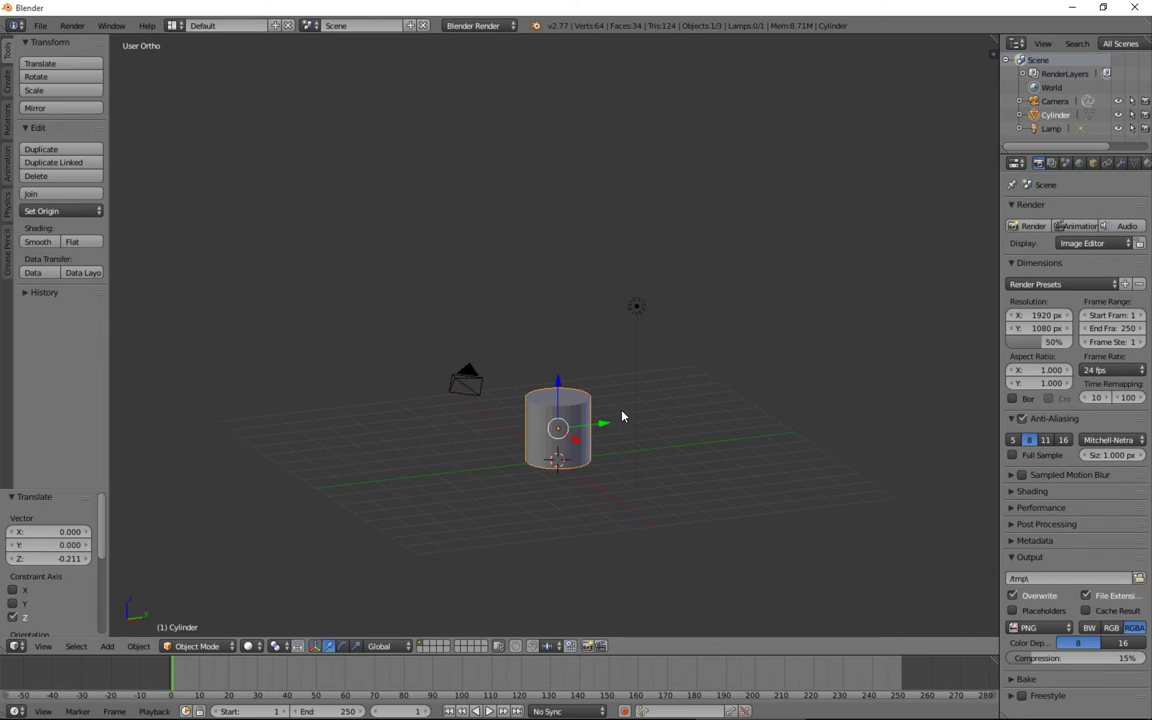
key(s)
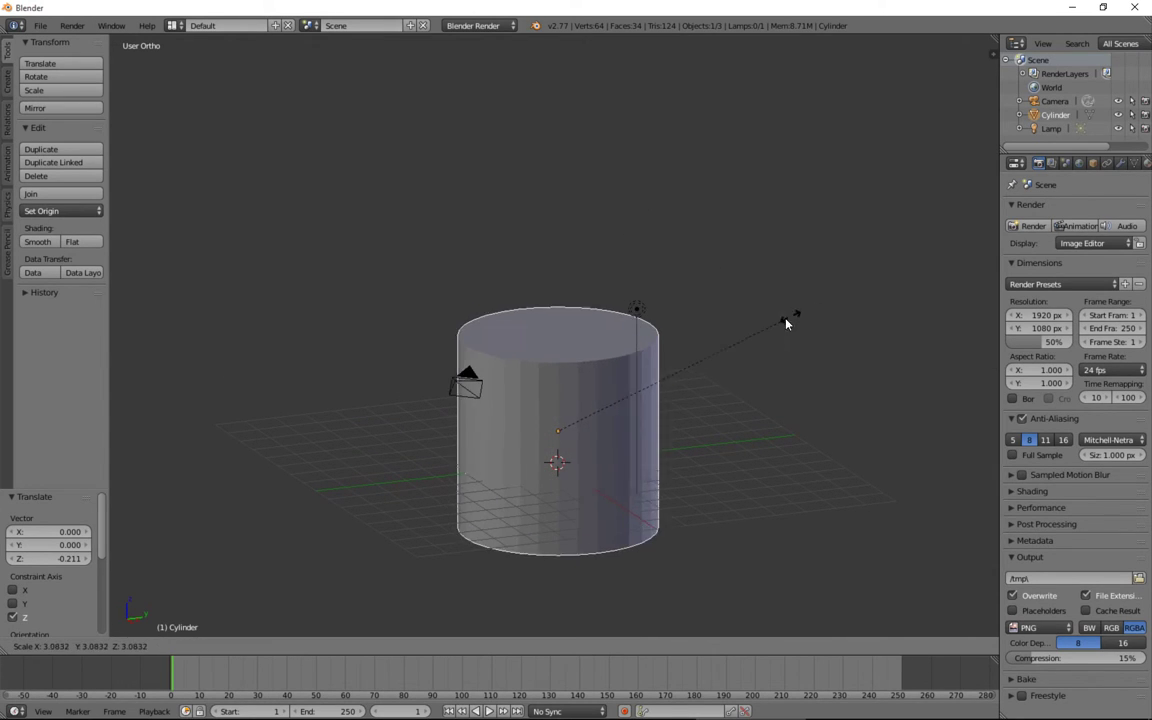
click(790, 320)
key(g)
key(z)
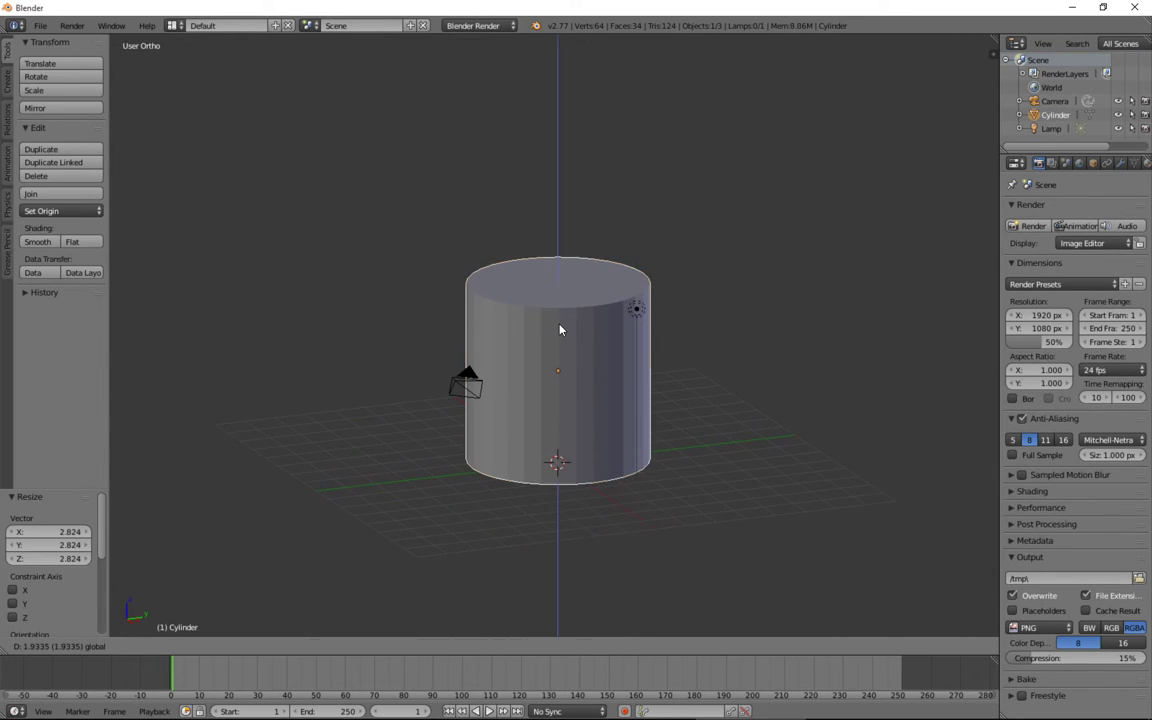
click(560, 333)
key(KP_3)
drag(558, 327, 562, 324)
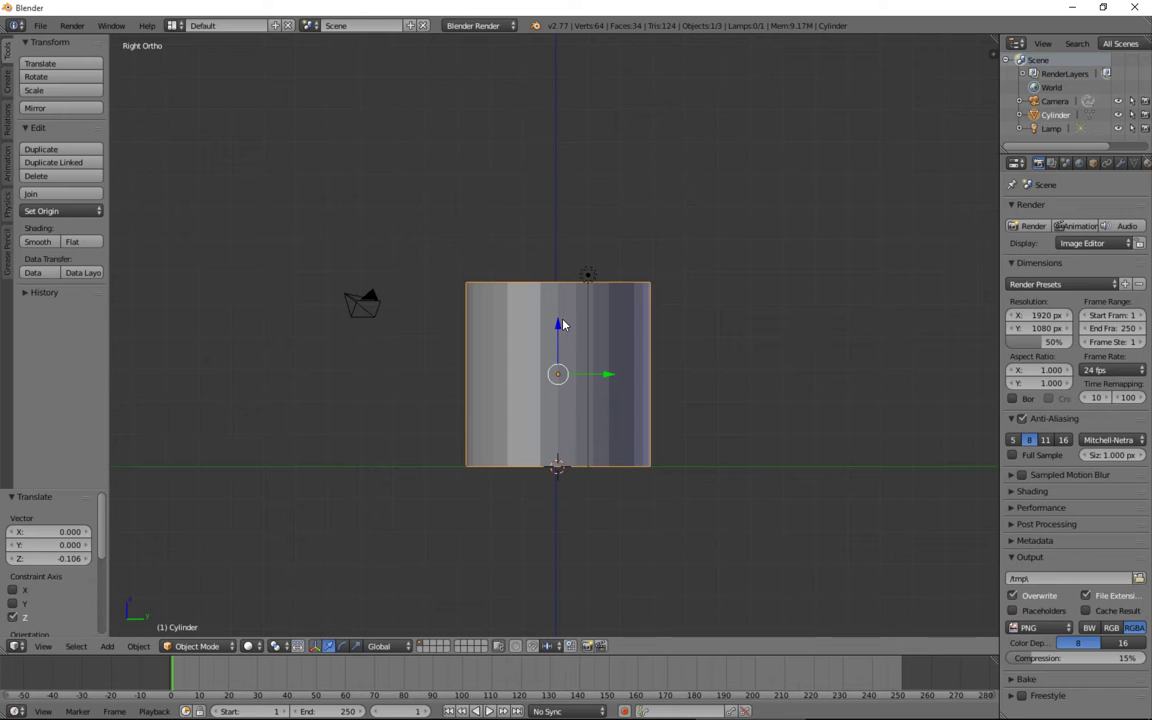
In Edit Mode with face selection, delete only the cylinder's top cap face
middle_drag(562, 324, 604, 354)
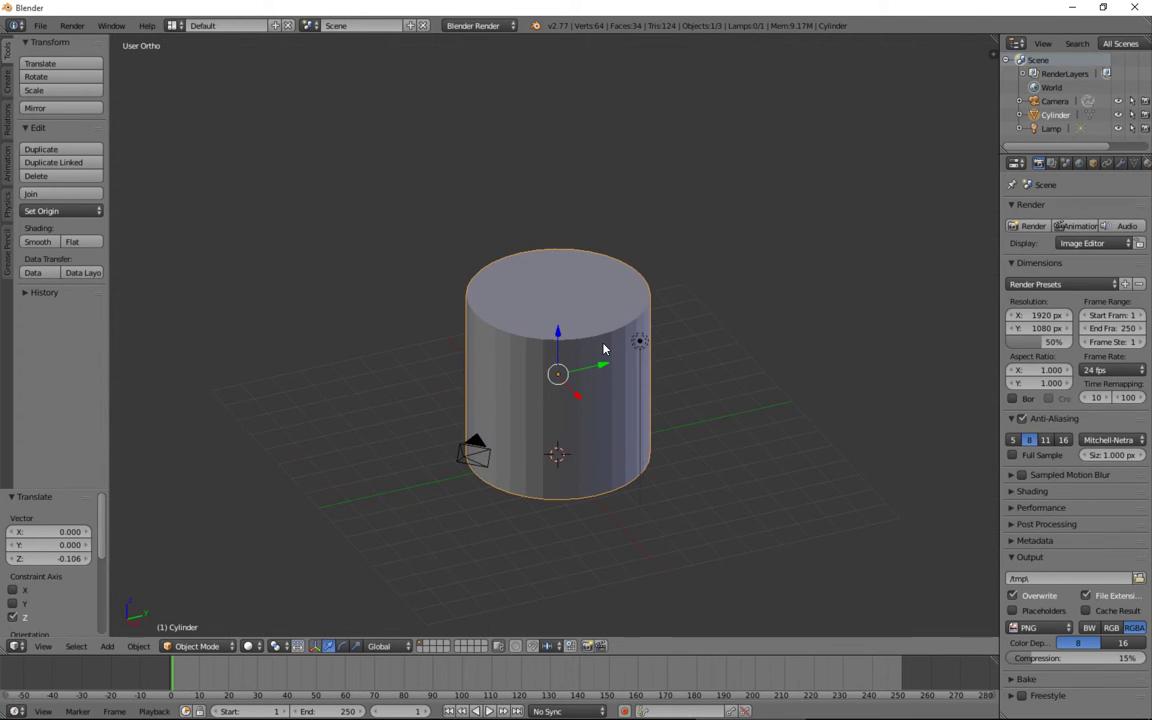
key(Tab)
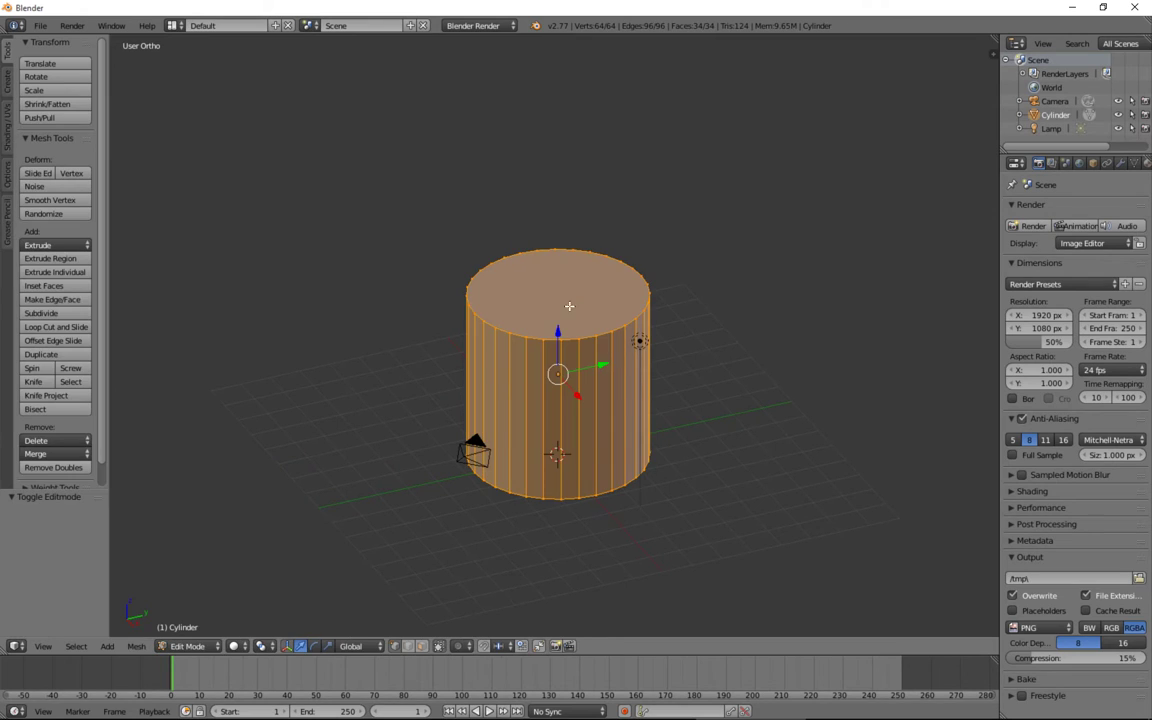
click(421, 645)
right_click(567, 297)
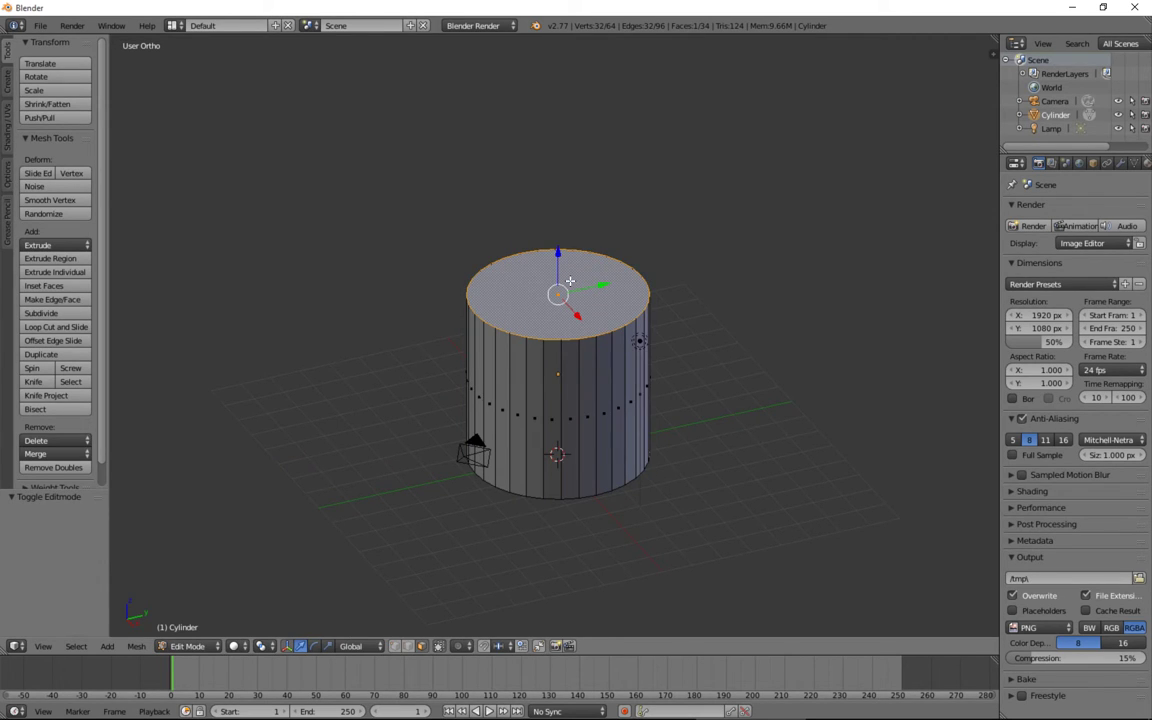
key(x)
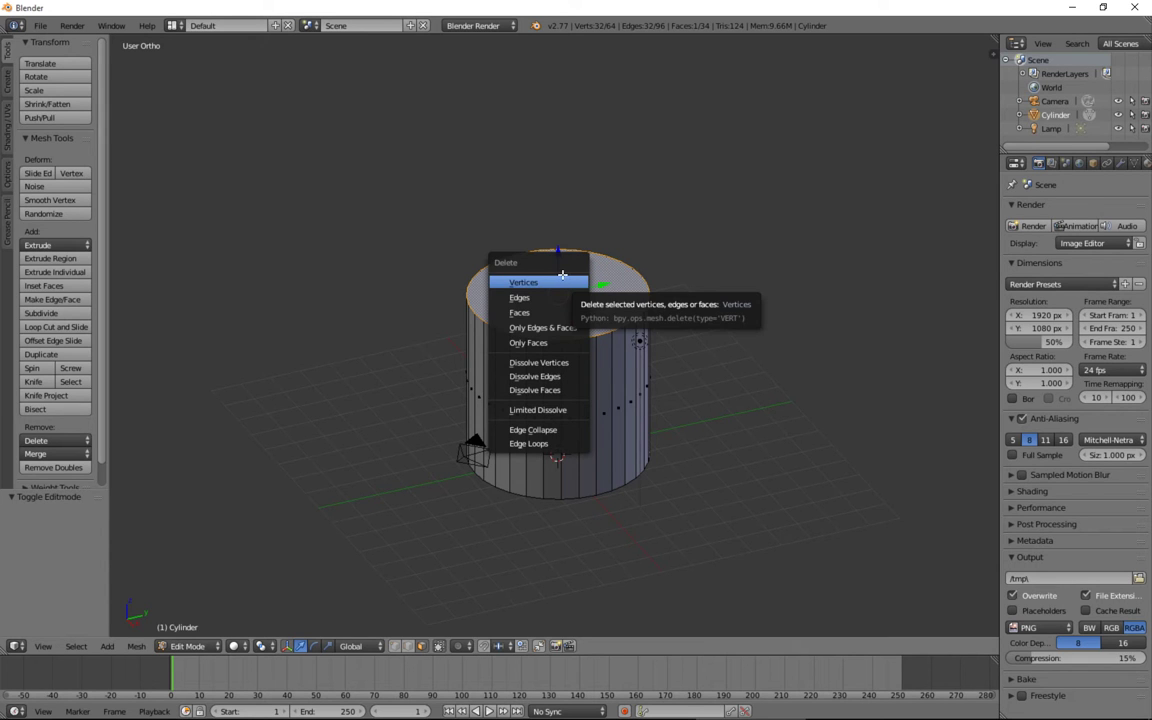
click(545, 342)
Delete only the cylinder's bottom cap face
middle_drag(568, 332, 527, 206)
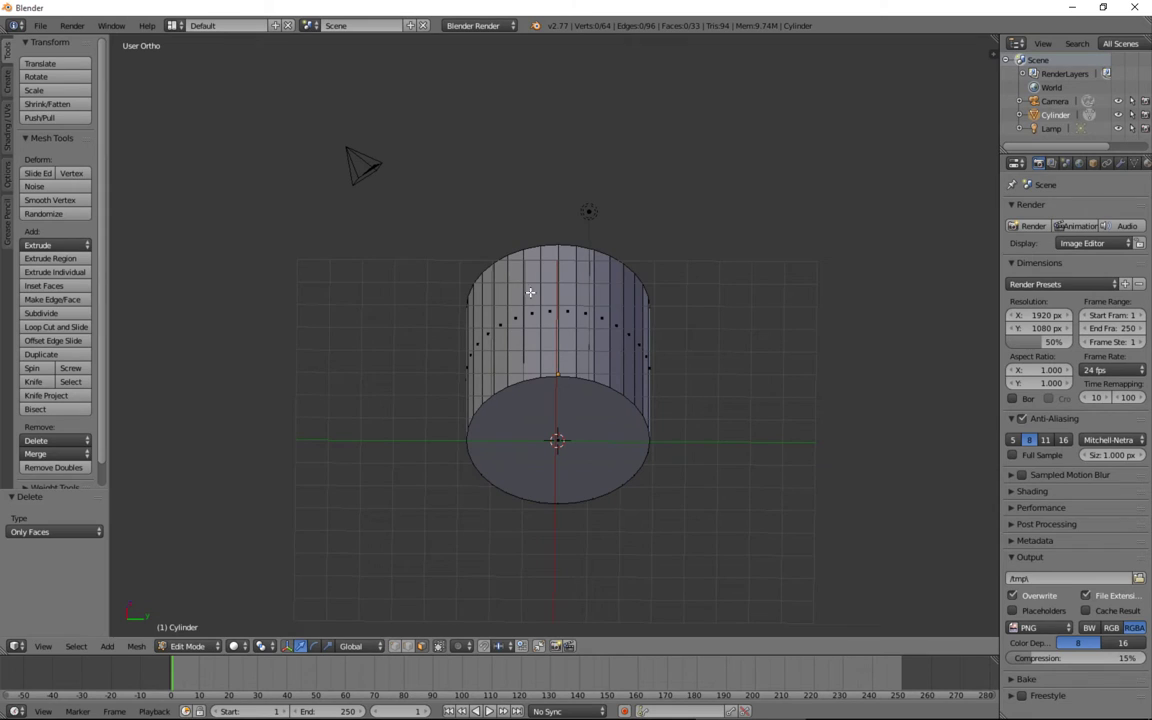
mouse_move(548, 346)
middle_down()
mouse_move(552, 368)
mouse_move(570, 343)
middle_up()
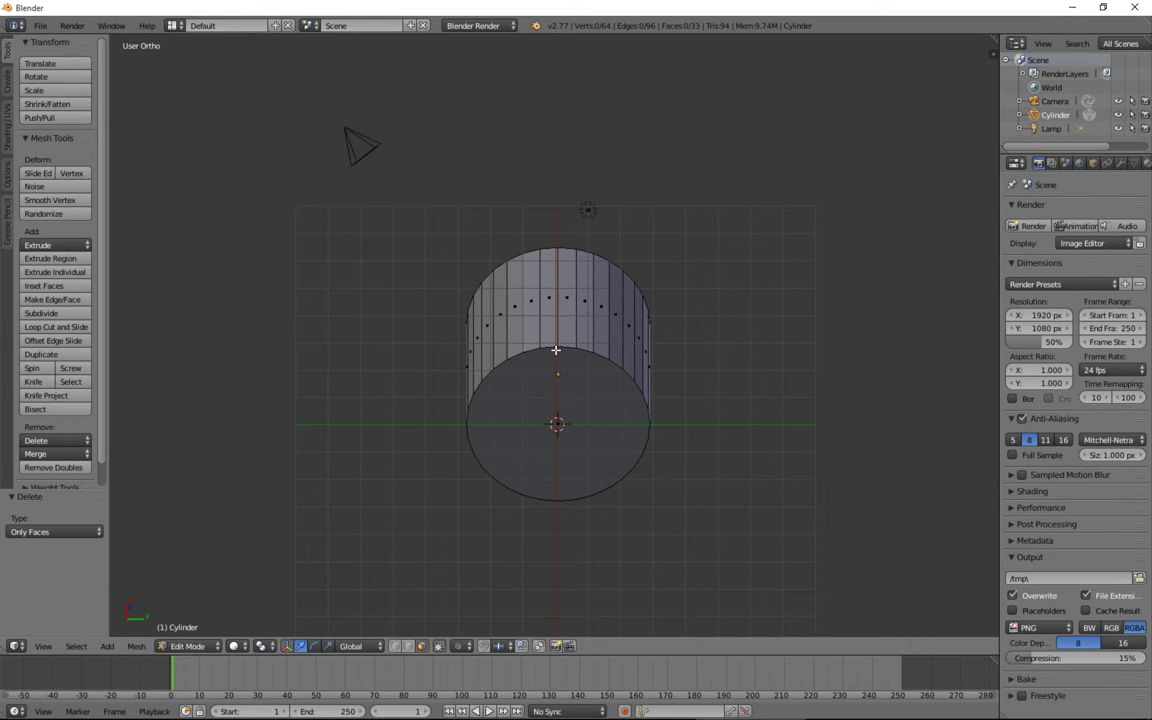
right_click(576, 415)
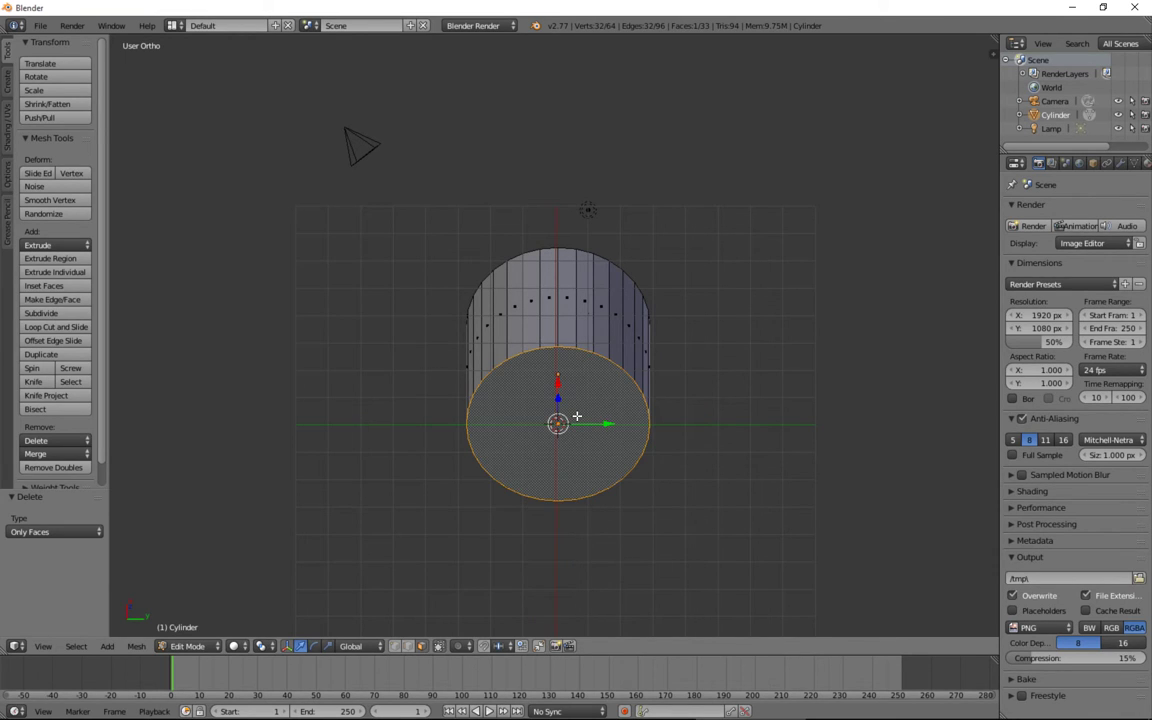
key(x)
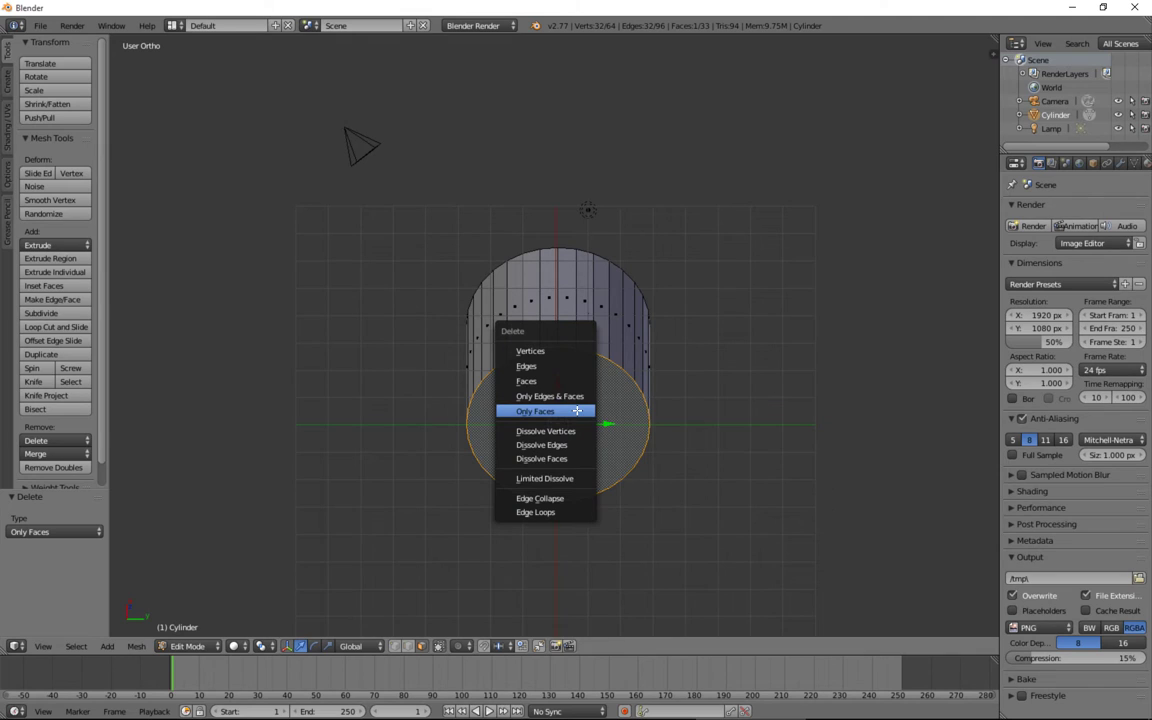
click(577, 411)
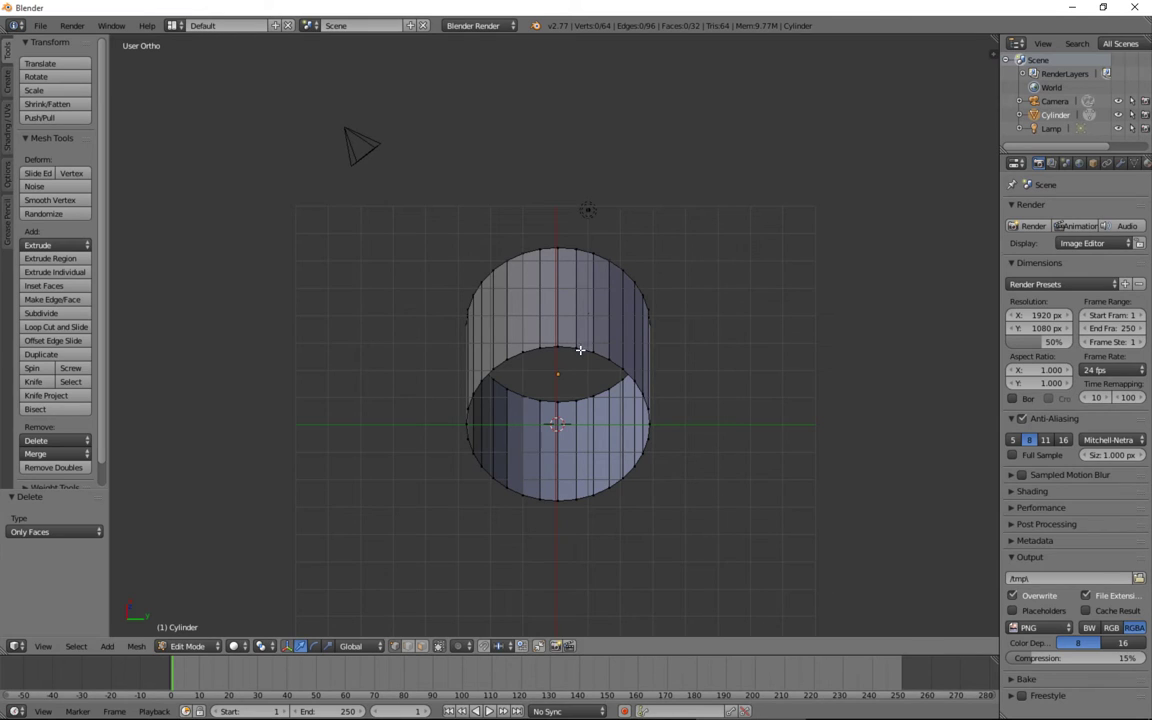
Extrude the bottom edge loop in place and scale the new ring inward to about 0.474
alt+right_click(585, 351)
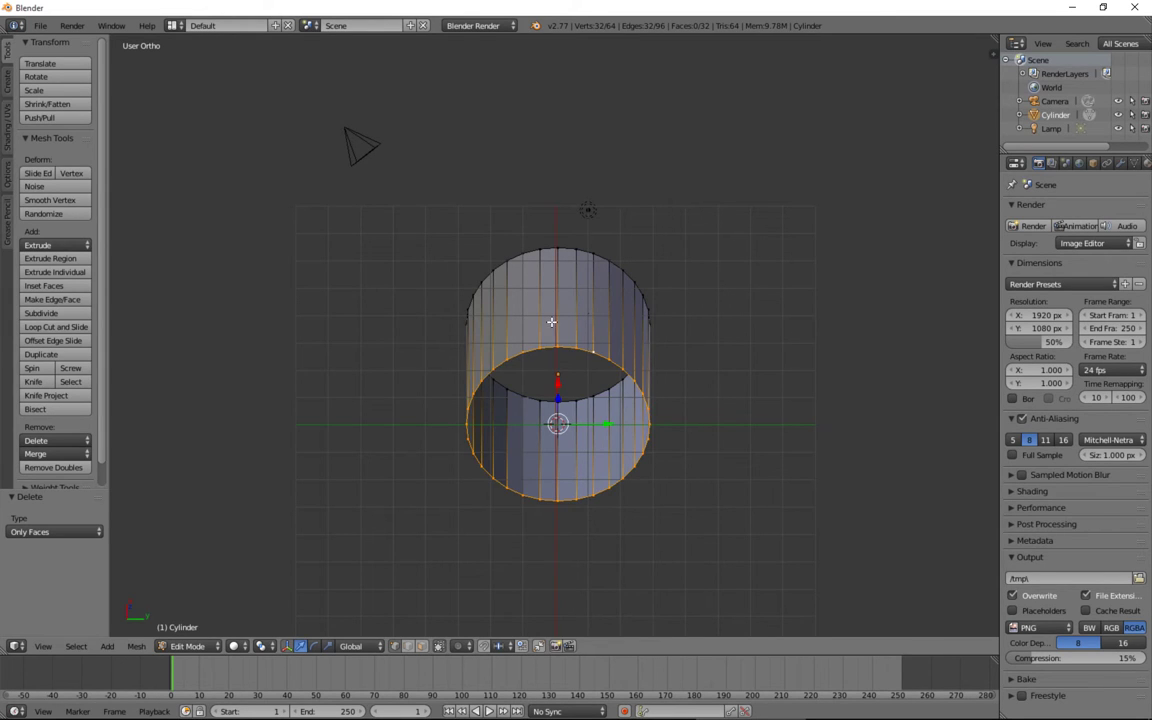
middle_drag(585, 351, 565, 379)
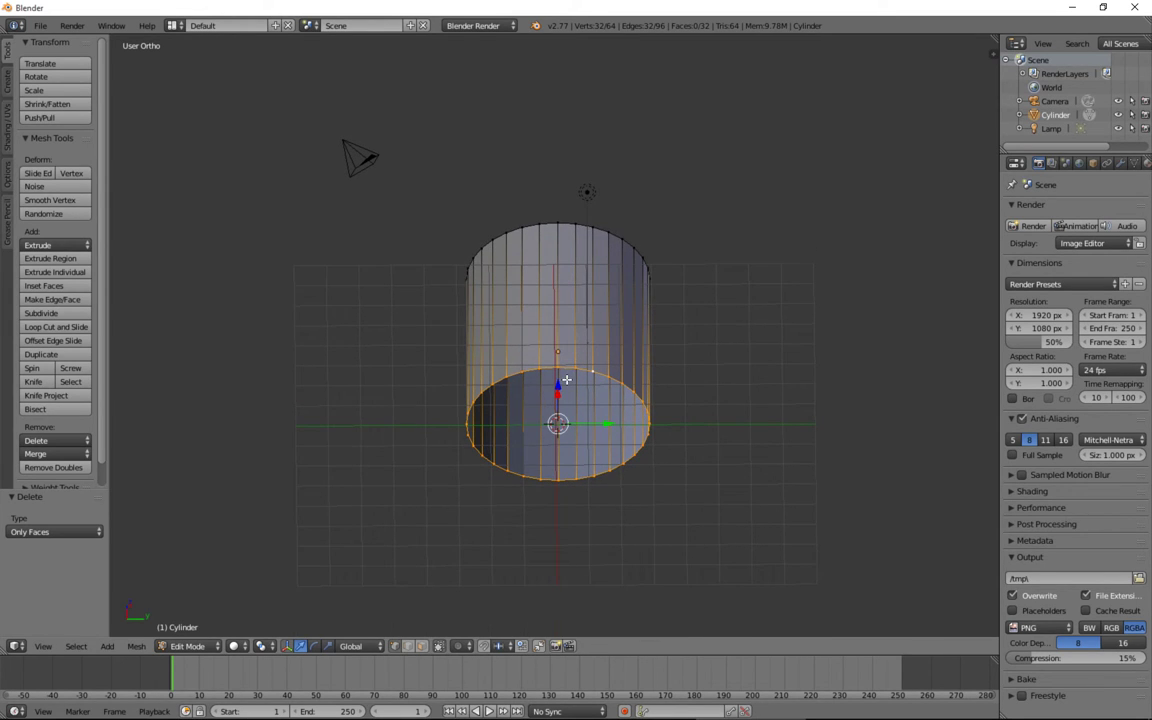
key(e)
right_click(619, 441)
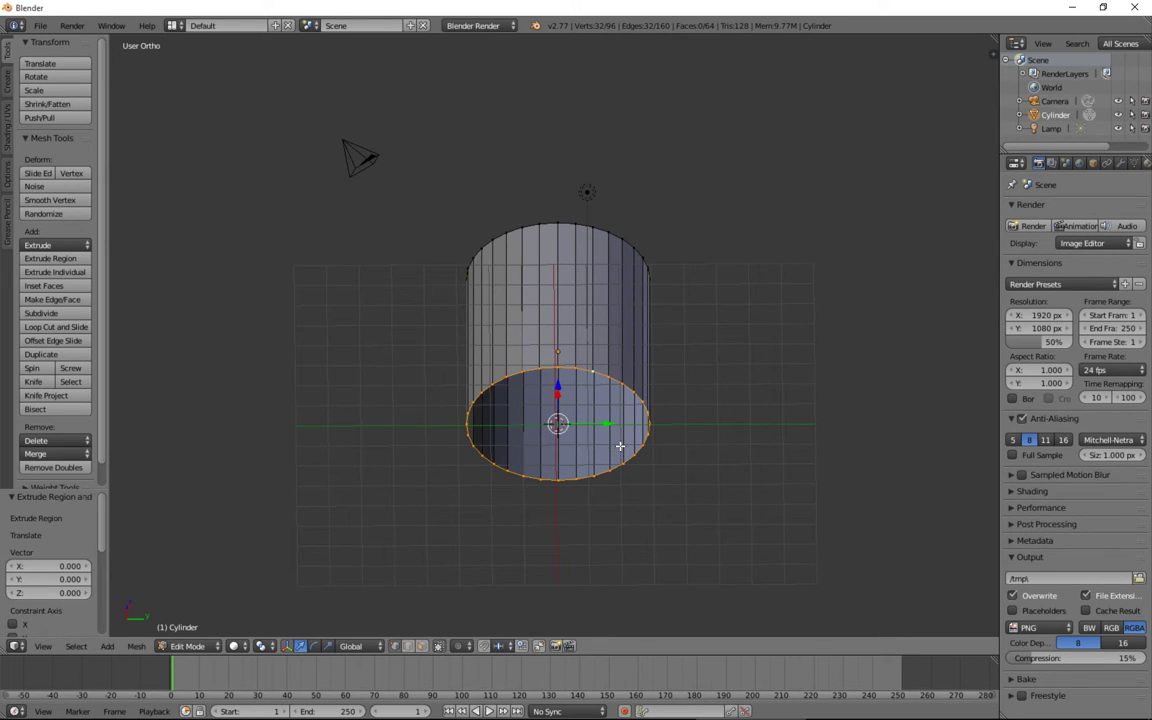
key(s)
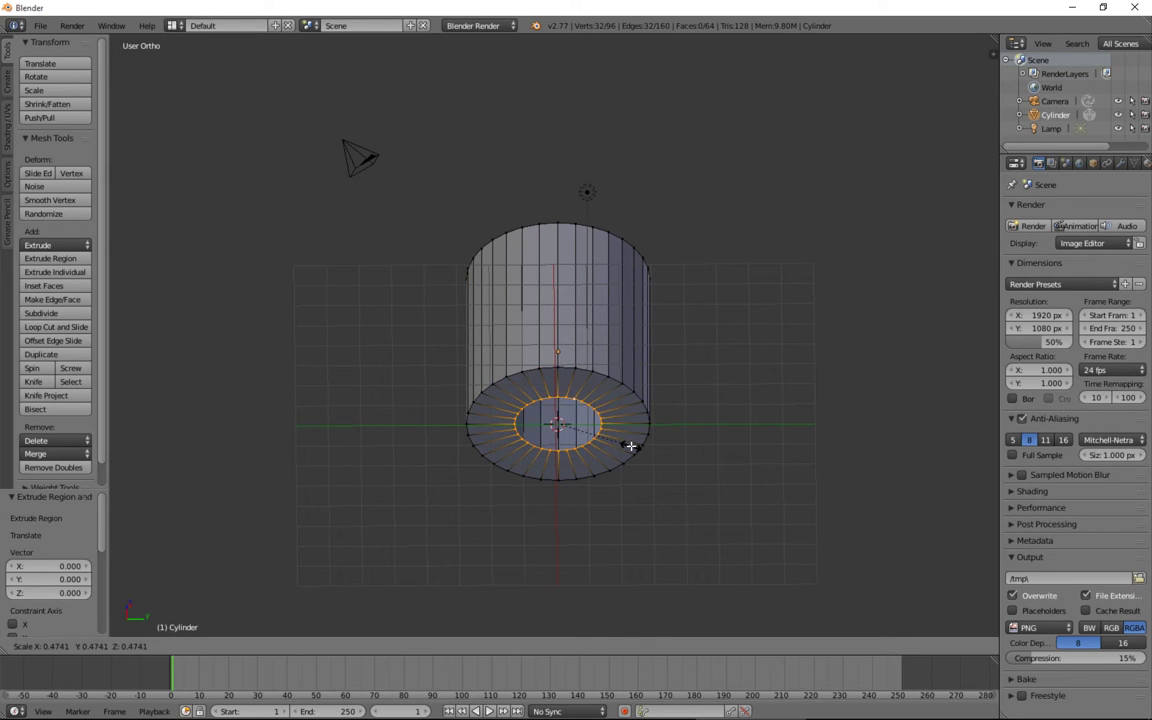
click(630, 446)
Extrude the bottom's inner ring again, scale it to about 0.439, and merge its vertices at center to close the base
key(e)
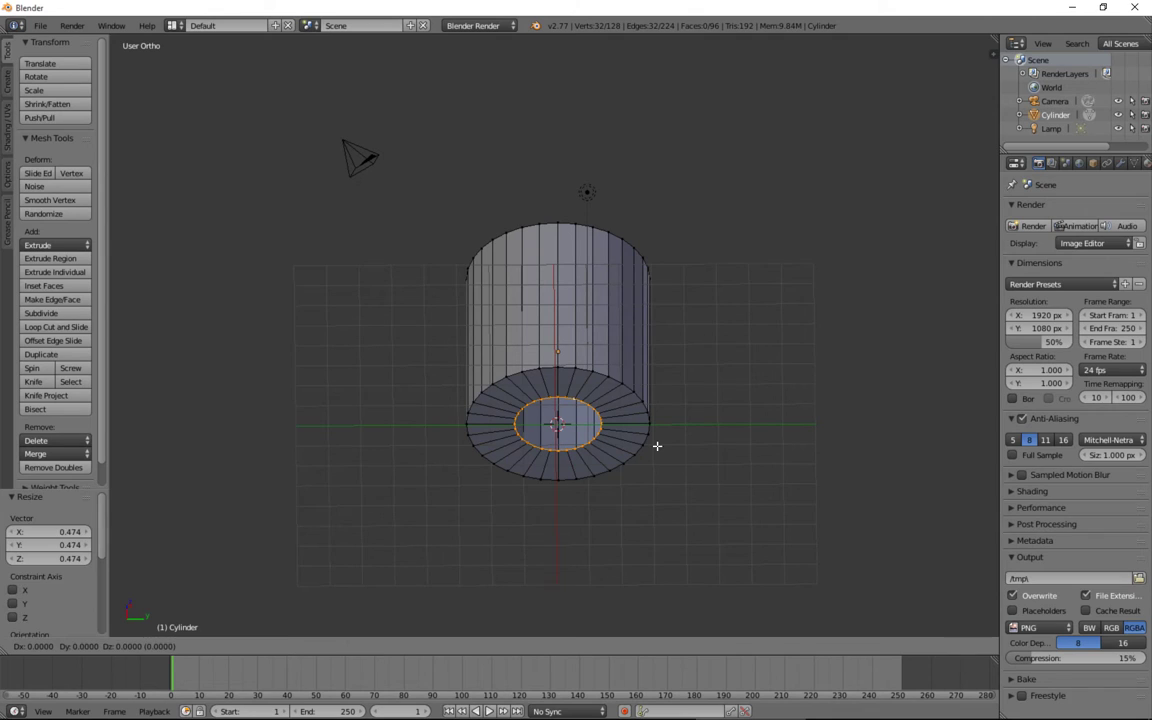
right_click(657, 446)
key(s)
click(646, 452)
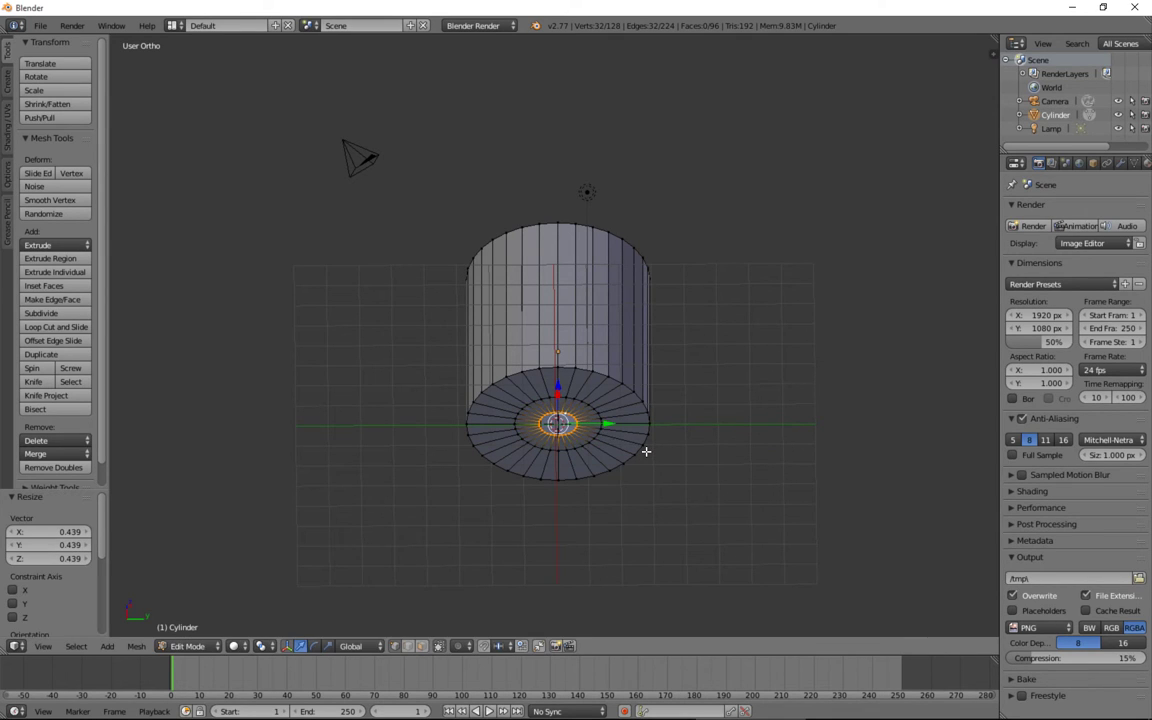
key(alt+m)
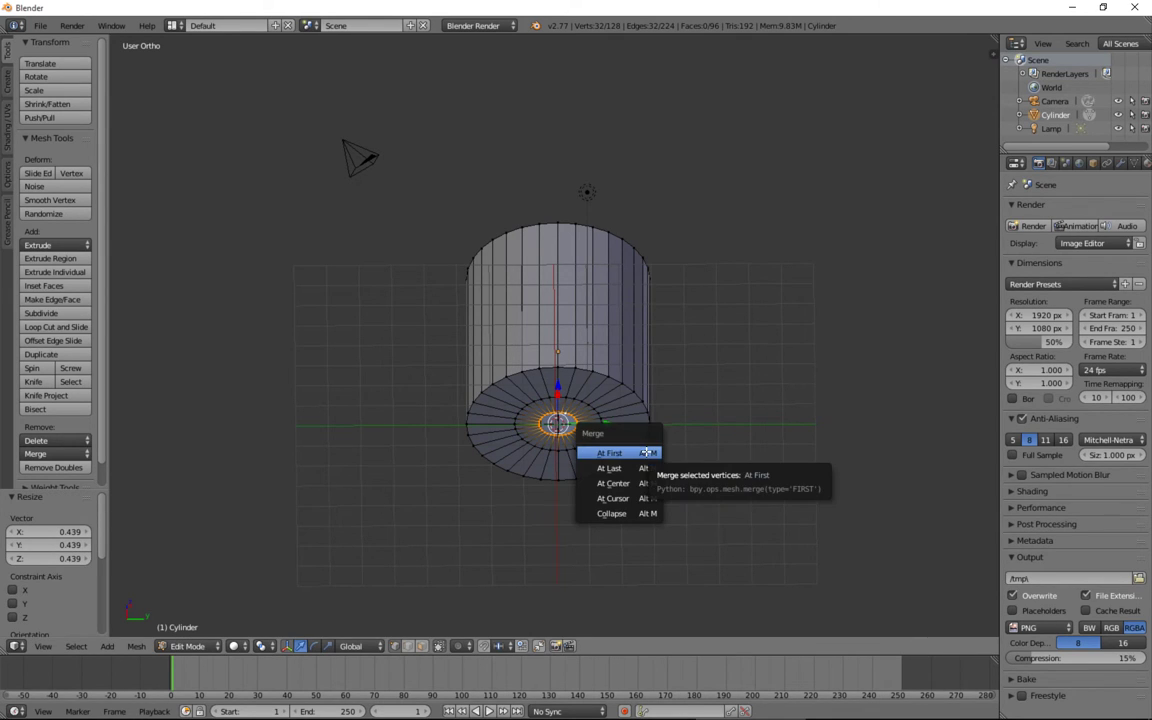
click(643, 483)
Select the cylinder's top edge loop and move it up about 2.55 units along Z
middle_drag(589, 417, 612, 365)
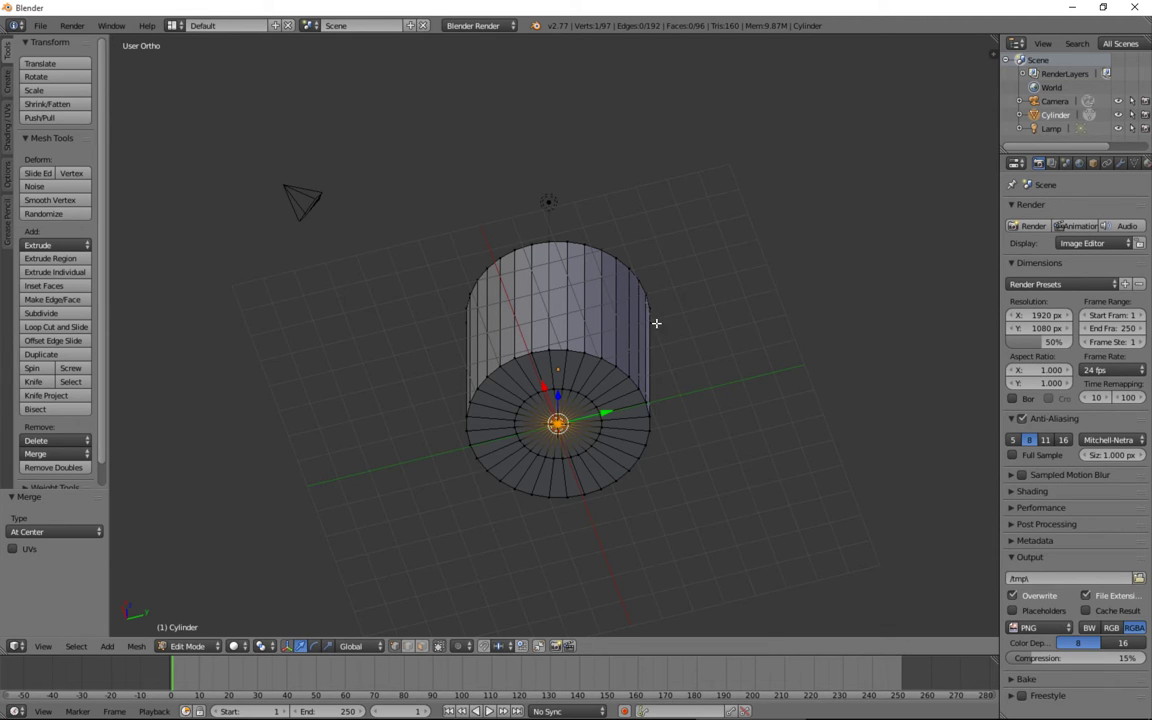
middle_drag(717, 327, 720, 544)
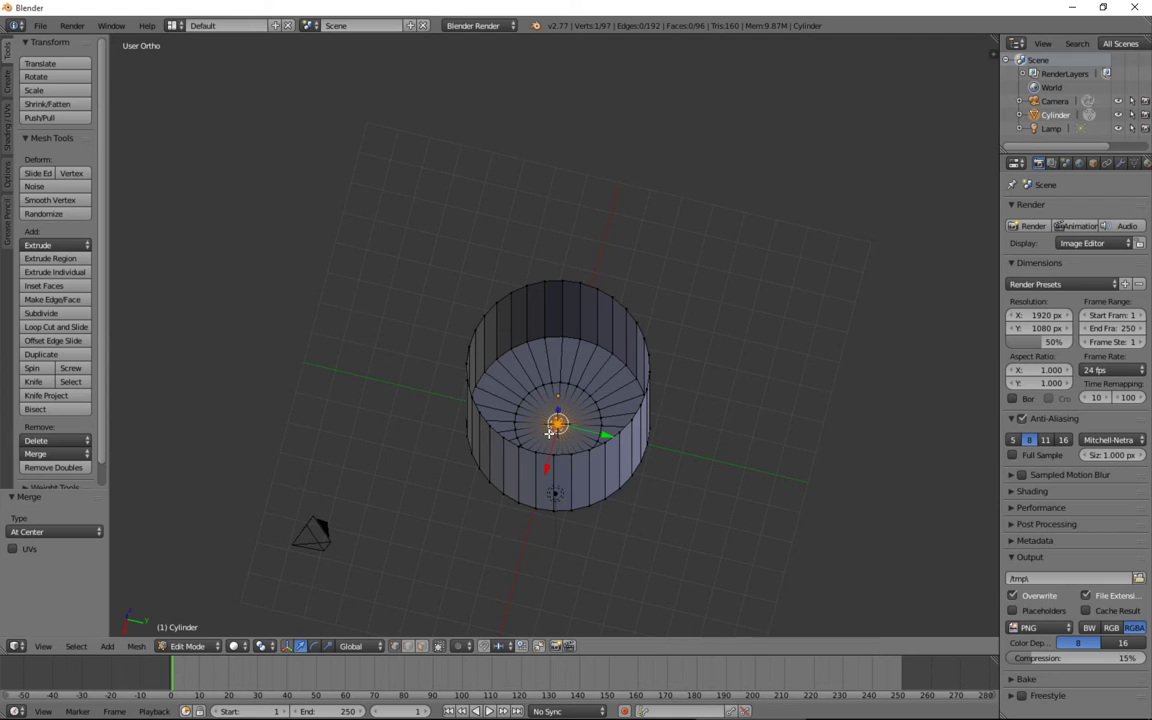
middle_drag(499, 394, 587, 390)
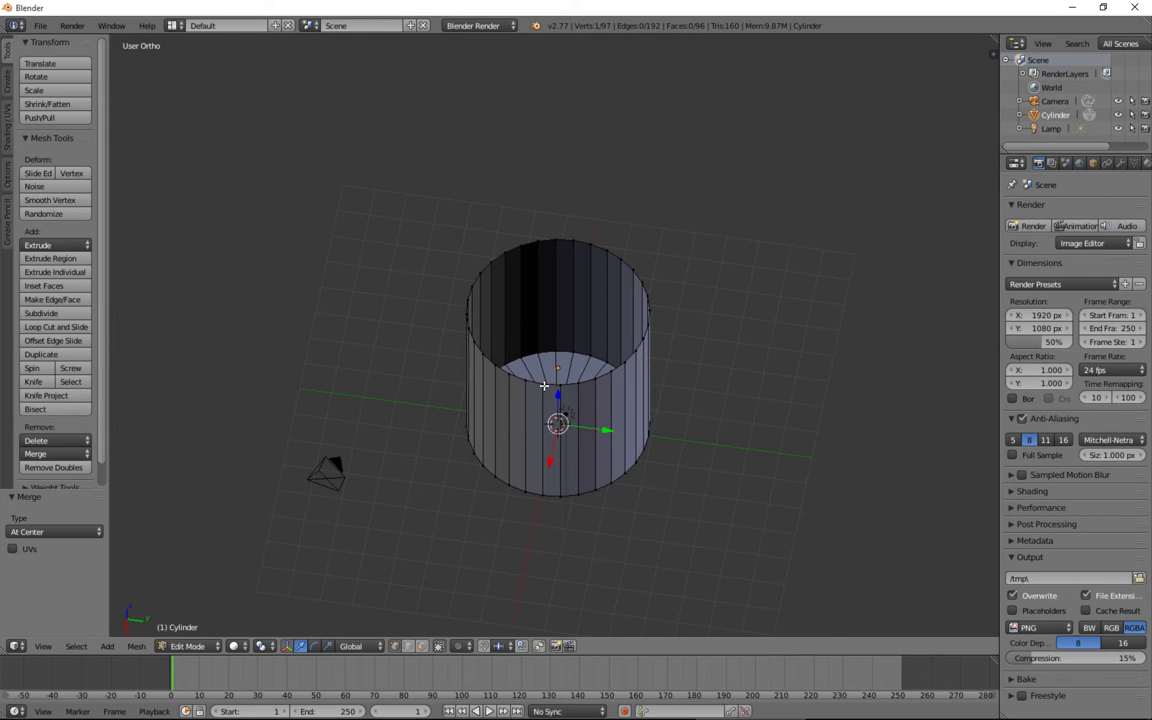
alt+right_click(492, 346)
middle_drag(461, 336, 525, 361)
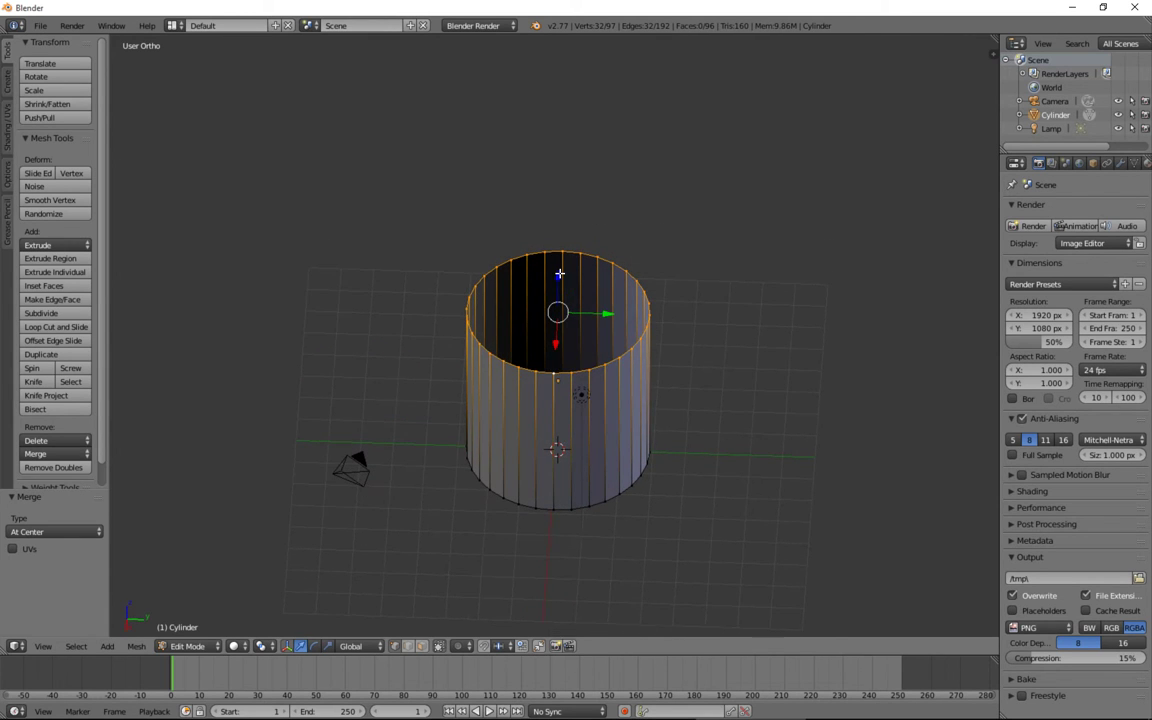
key(e)
key(z)
click(560, 208)
Extrude the top edge loop in place and scale it inward to about 0.922 to form the rim's thickness
middle_drag(560, 208, 591, 285)
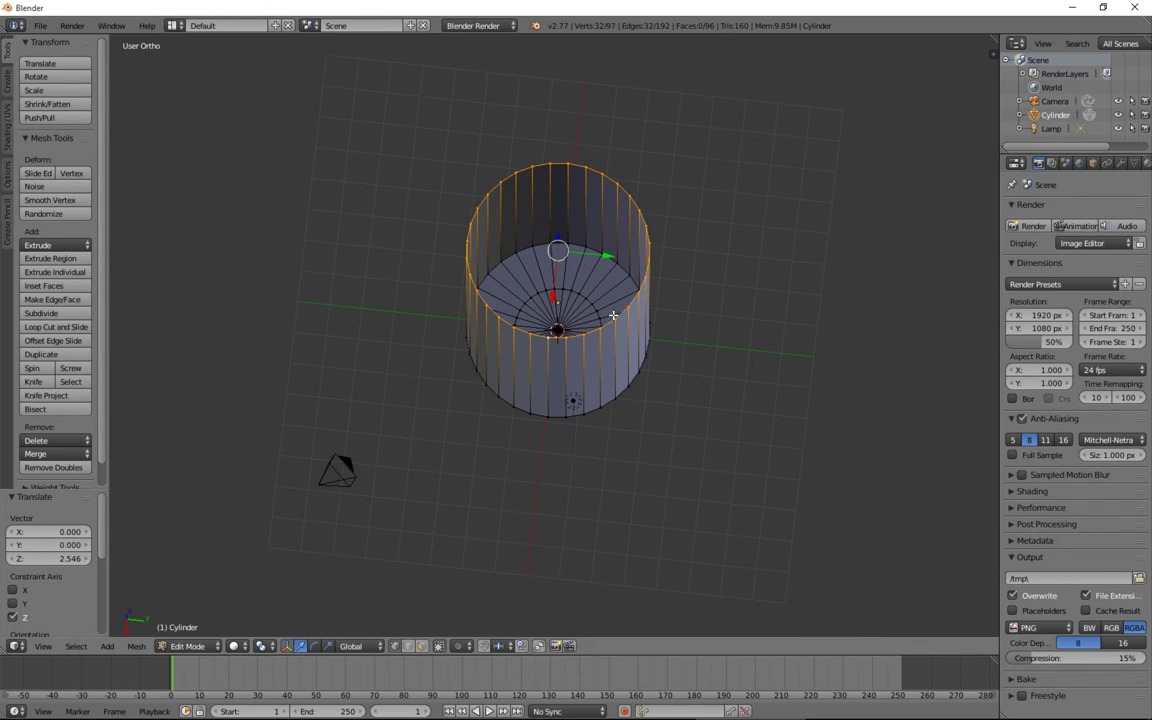
key(e)
right_click(700, 252)
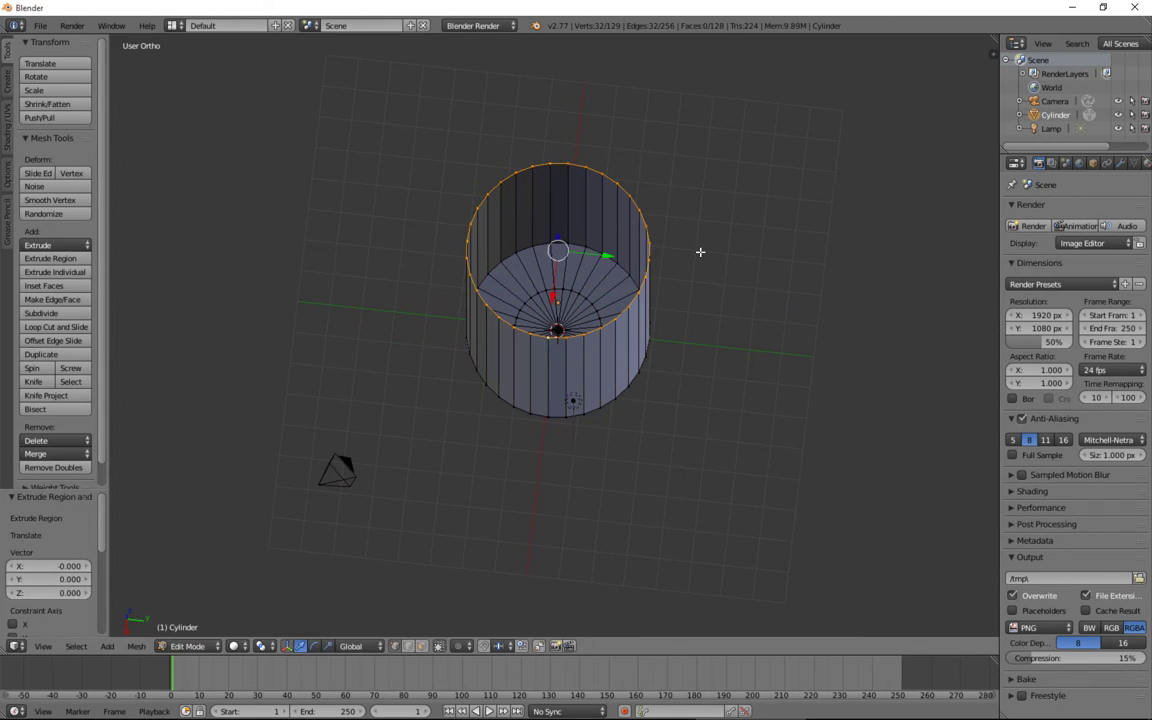
key(s)
click(791, 293)
Show the cylinder from the right-side orthographic view in wireframe shading
middle_drag(791, 293, 708, 254)
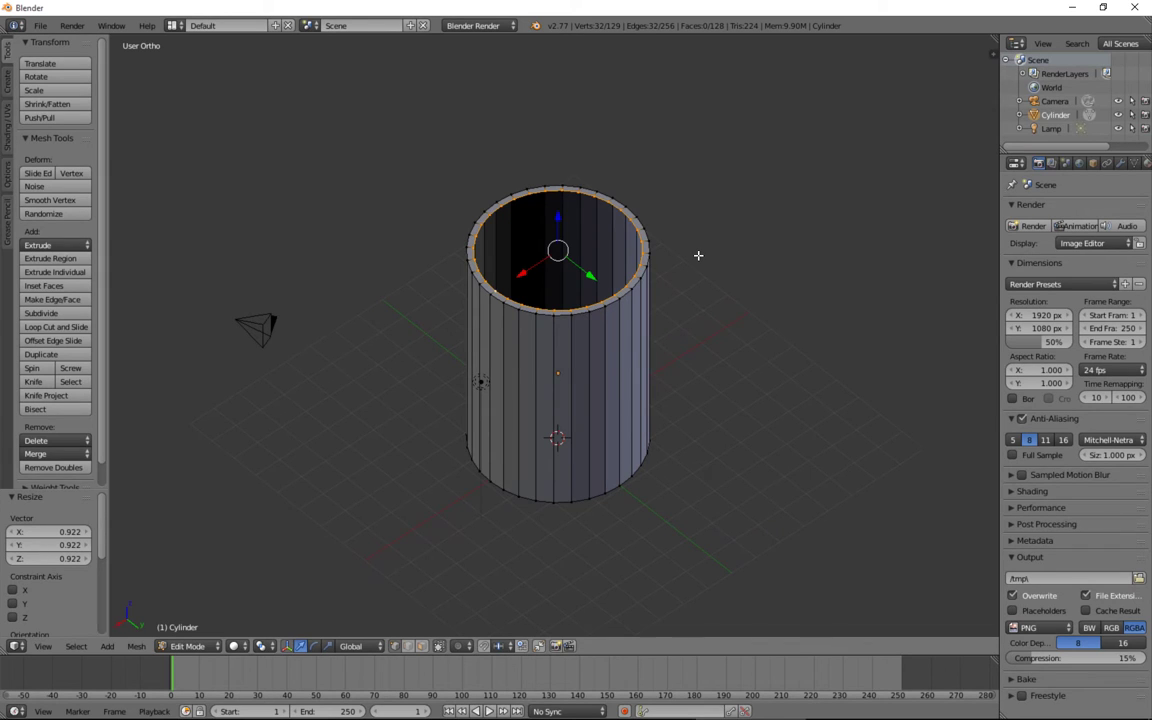
key(KP_3)
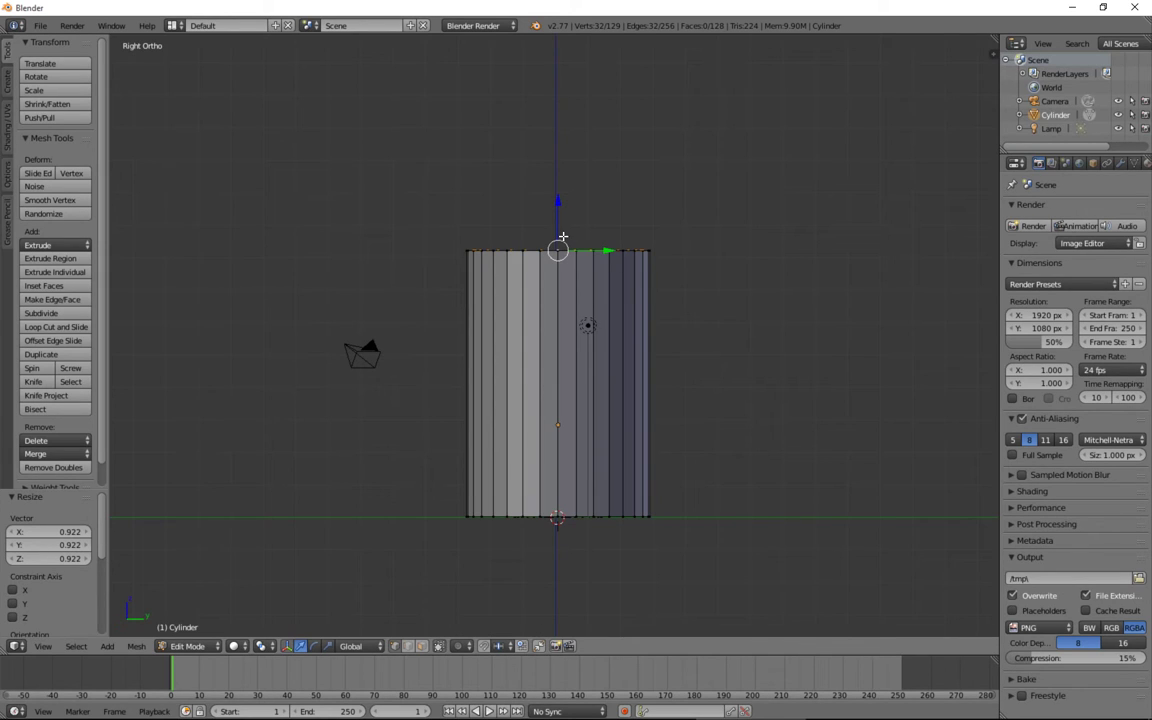
click(236, 646)
click(233, 646)
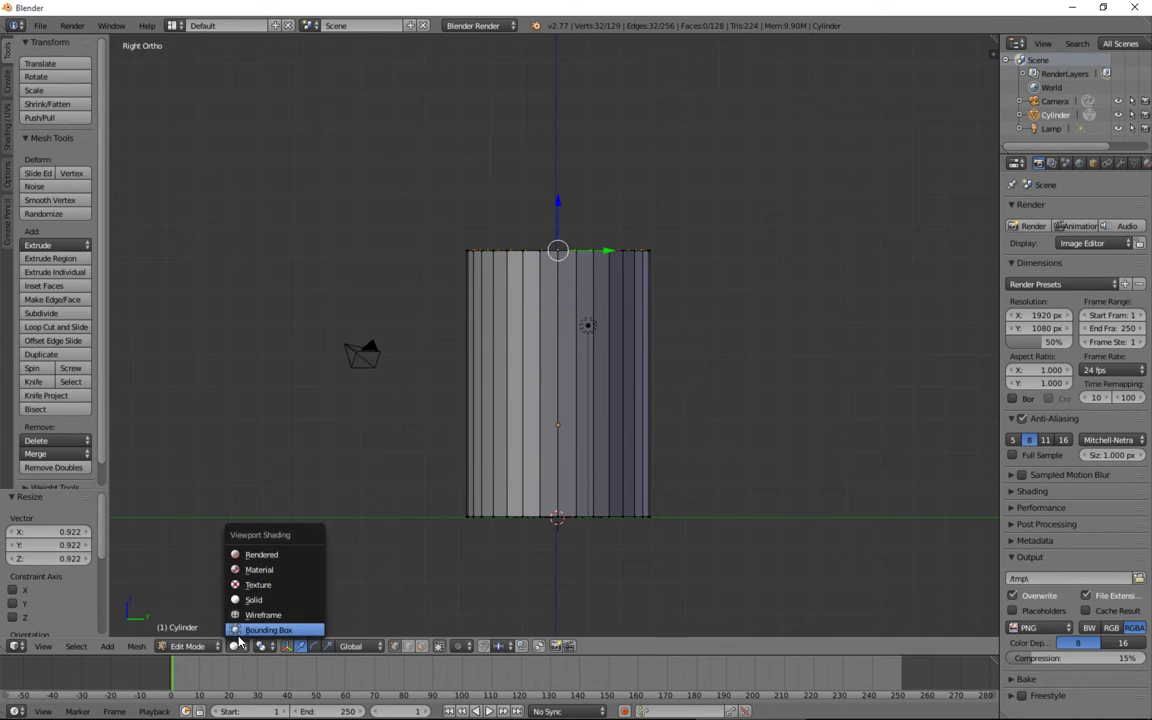
key(z)
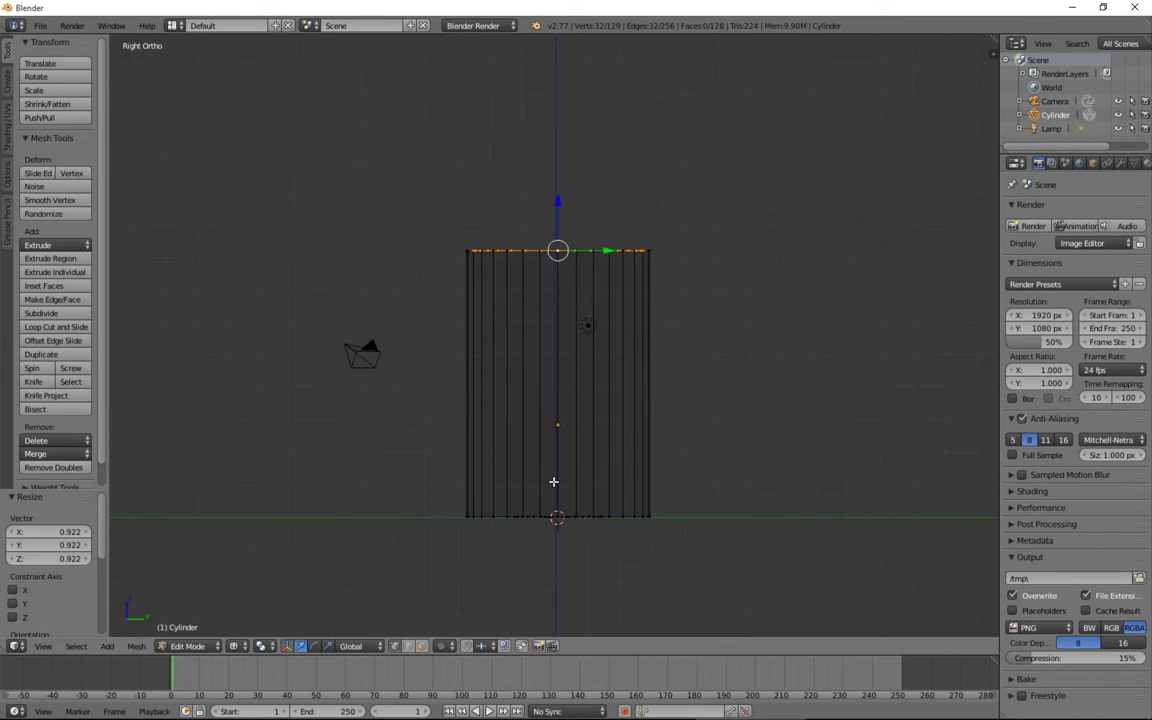
Extrude the rim's inner edge loop and move it down about 7.9 units along Z to form the inner wall
key(e)
right_click(566, 297)
drag(557, 200, 546, 460)
mouse_move(586, 399)
middle_down()
mouse_move(555, 455)
mouse_move(495, 500)
mouse_move(458, 455)
mouse_move(478, 494)
mouse_move(541, 447)
middle_up()
key(z)
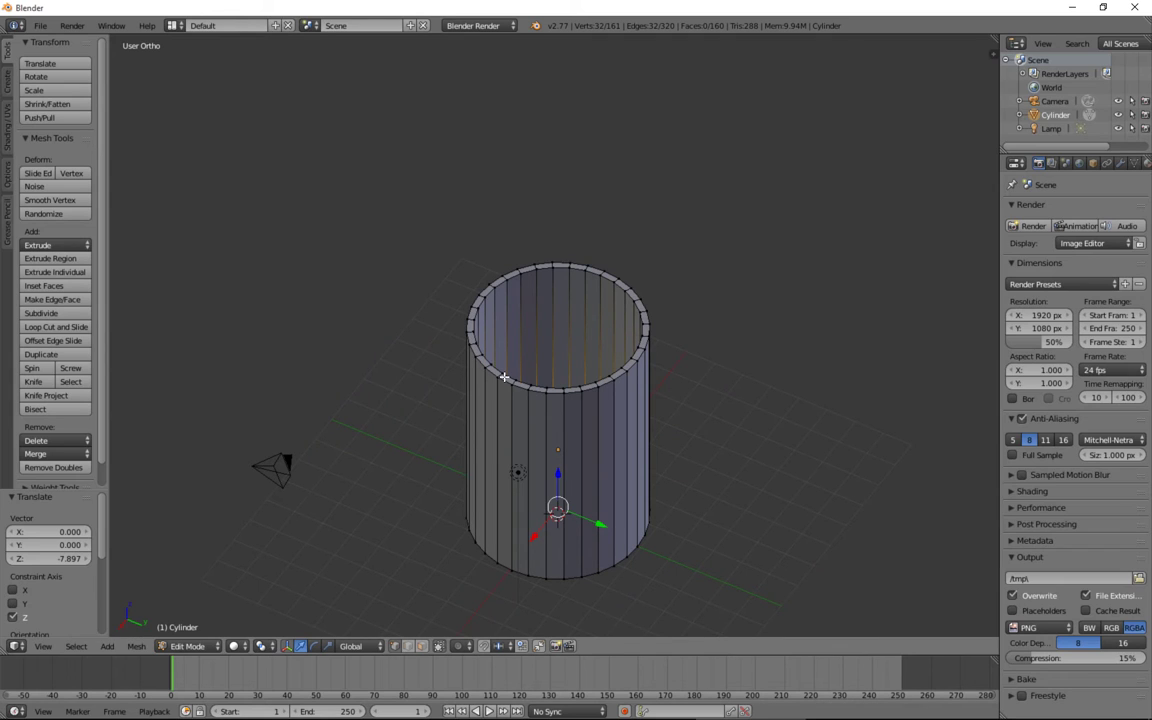
From the top view, extrude the inner wall's bottom loop in place and scale it inward to about 0.519
key(KP_7)
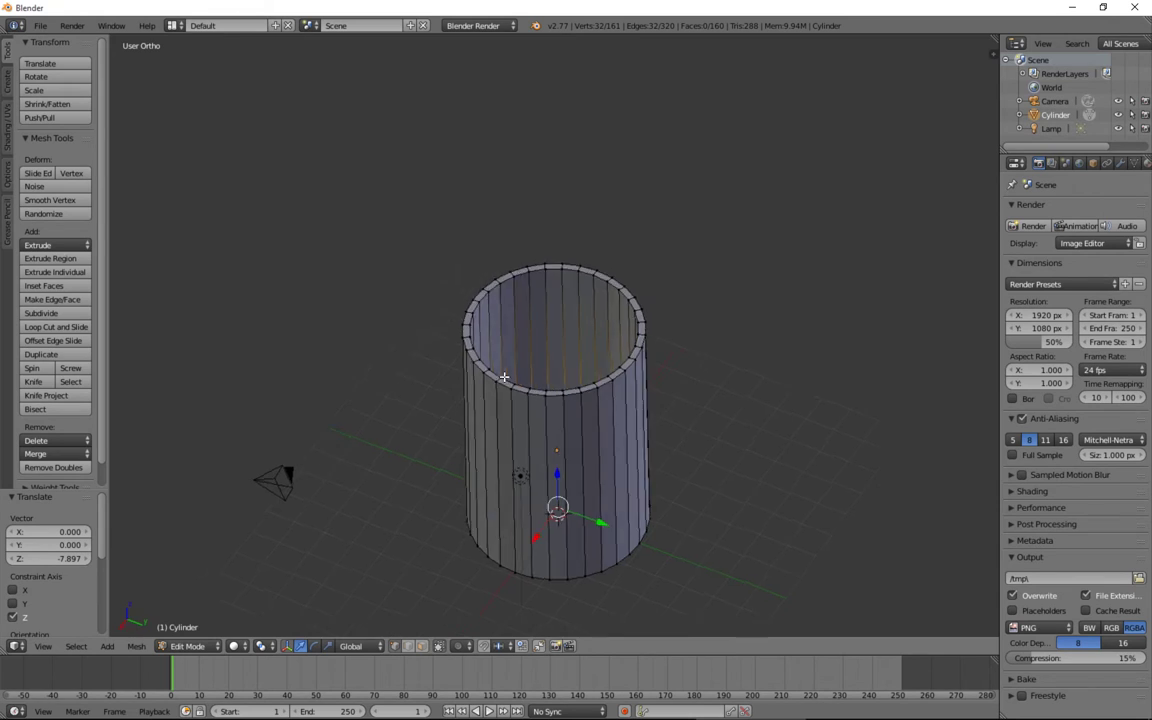
shift+middle_drag(526, 449, 514, 242)
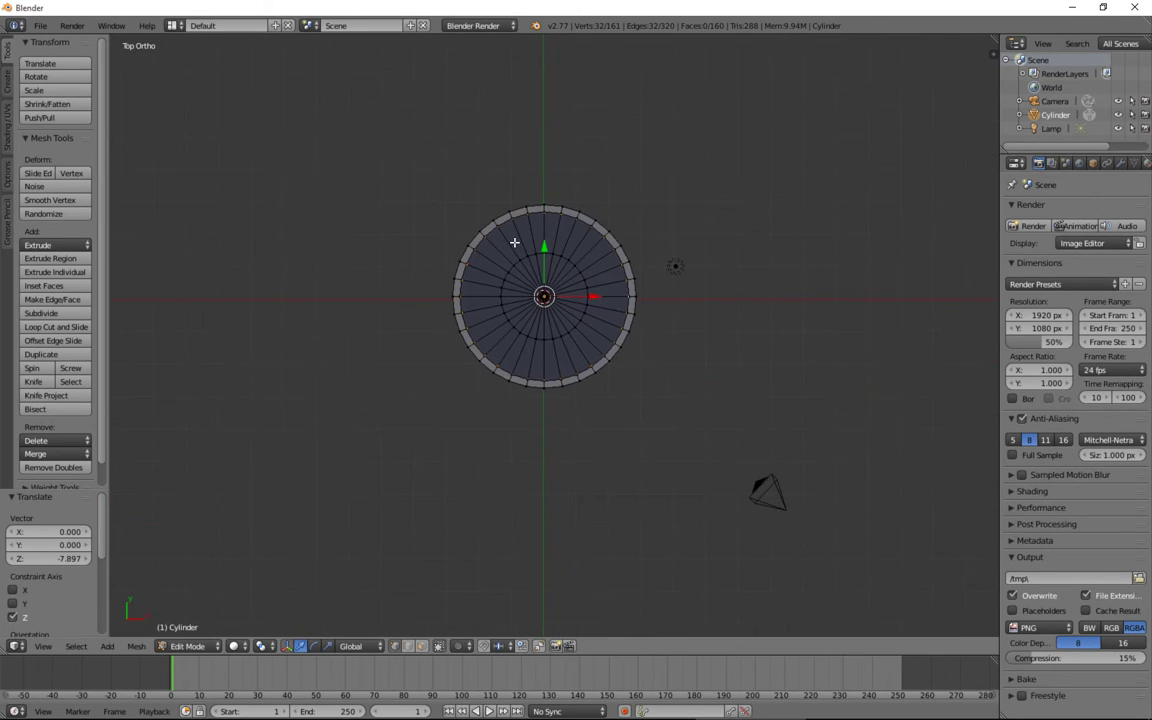
scroll(551, 297, up, 5)
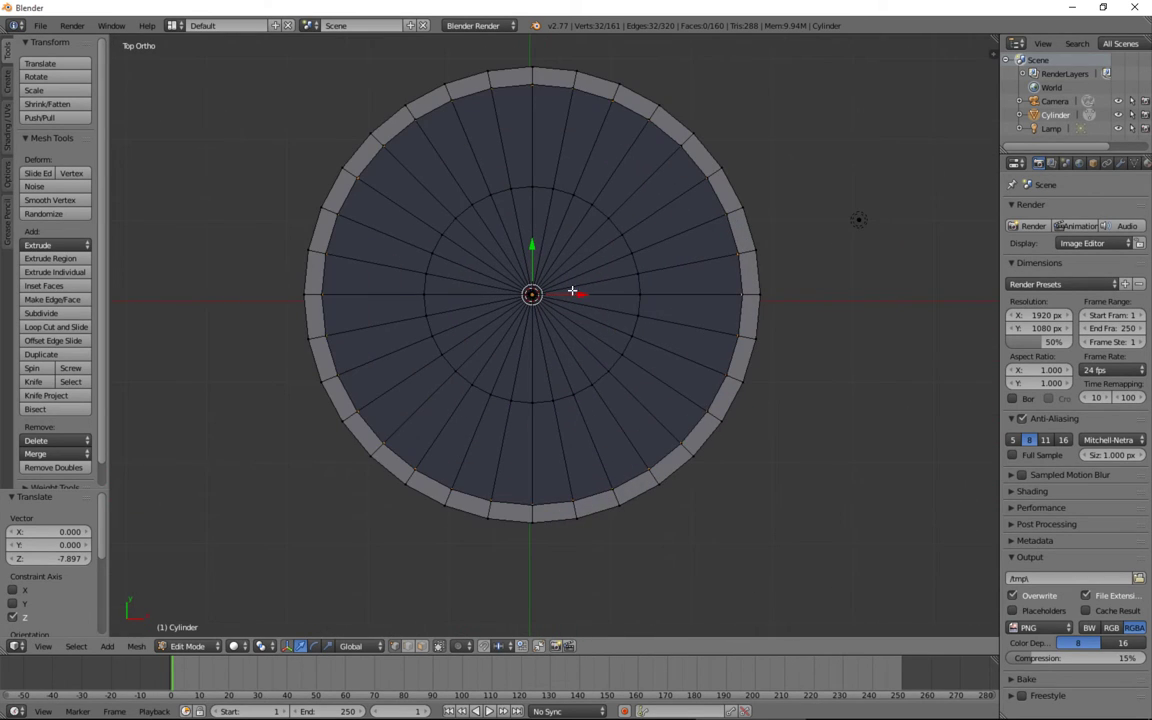
key(e)
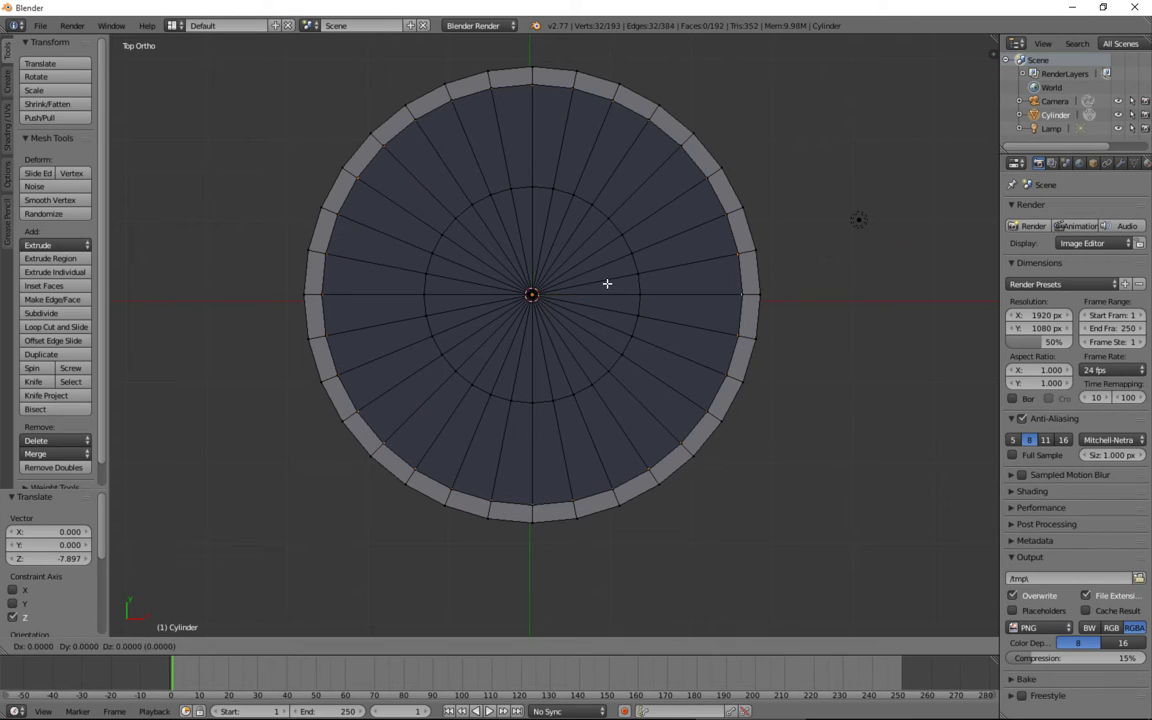
right_click(607, 284)
key(s)
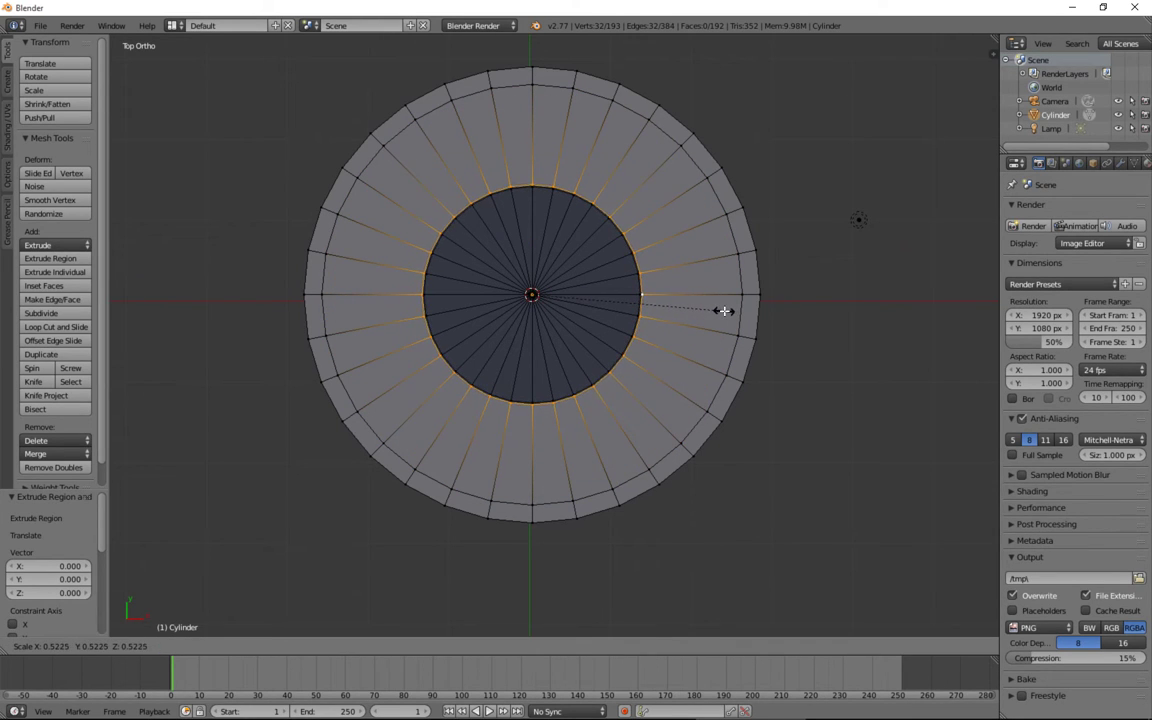
click(722, 311)
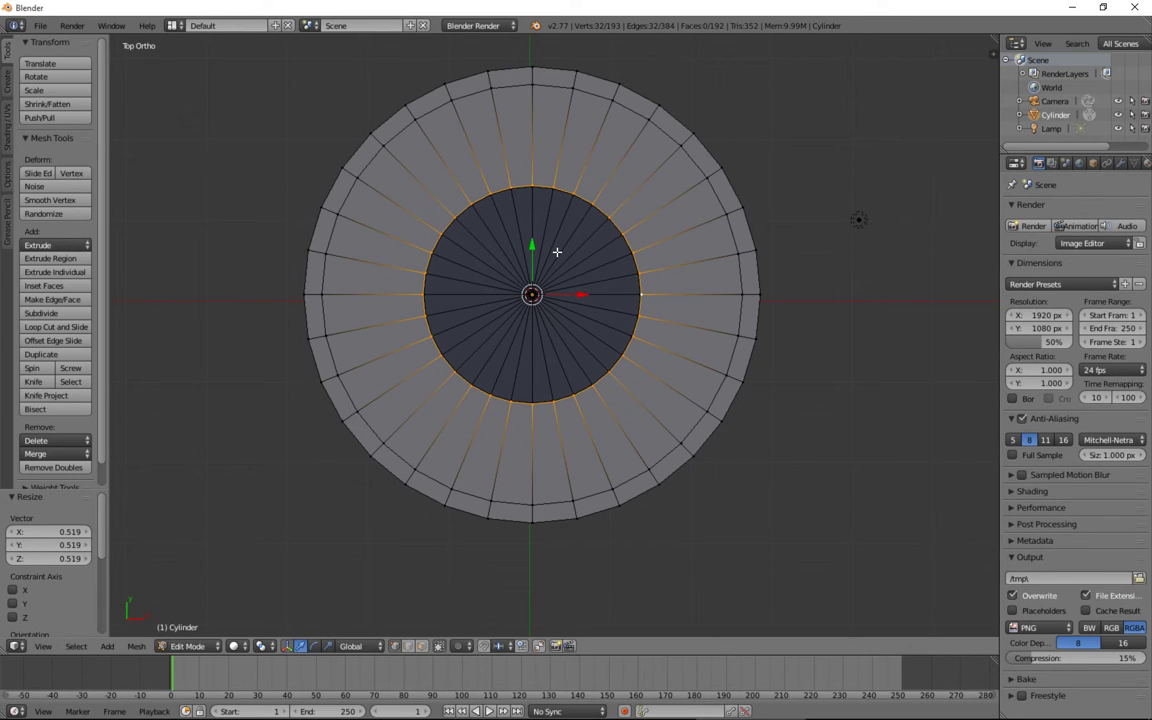
Extrude the inner floor's ring again, scale it to about 0.512, and merge its vertices at center to close the floor
key(e)
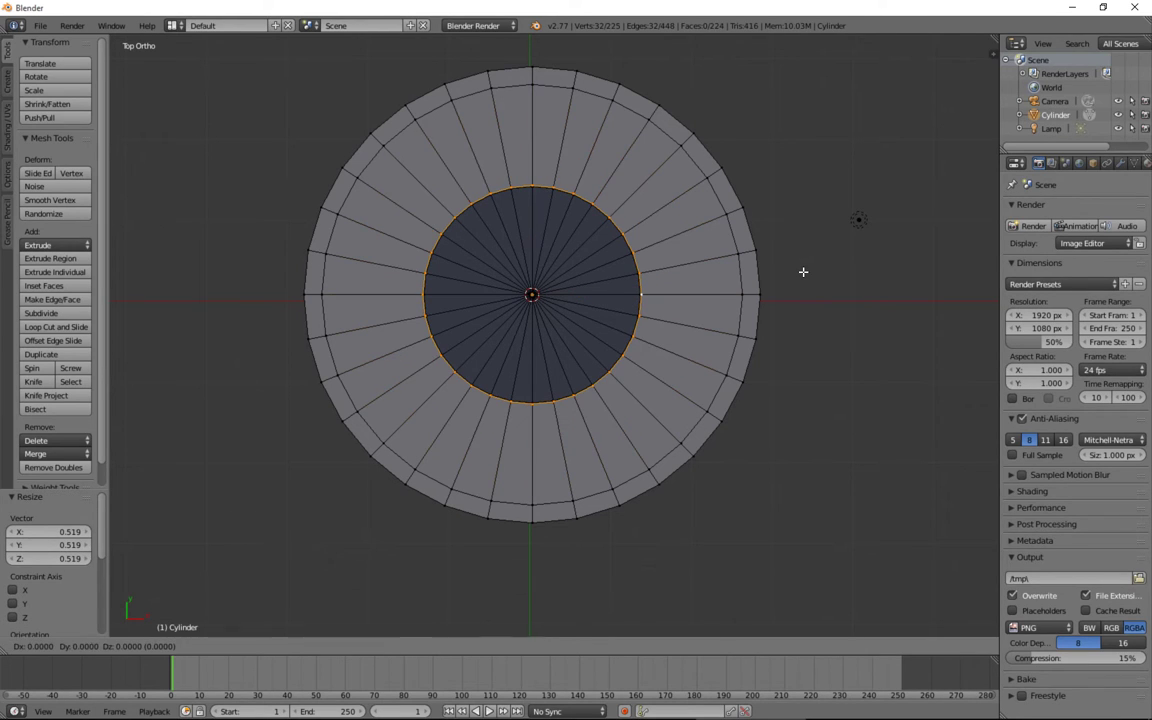
click(803, 271)
key(s)
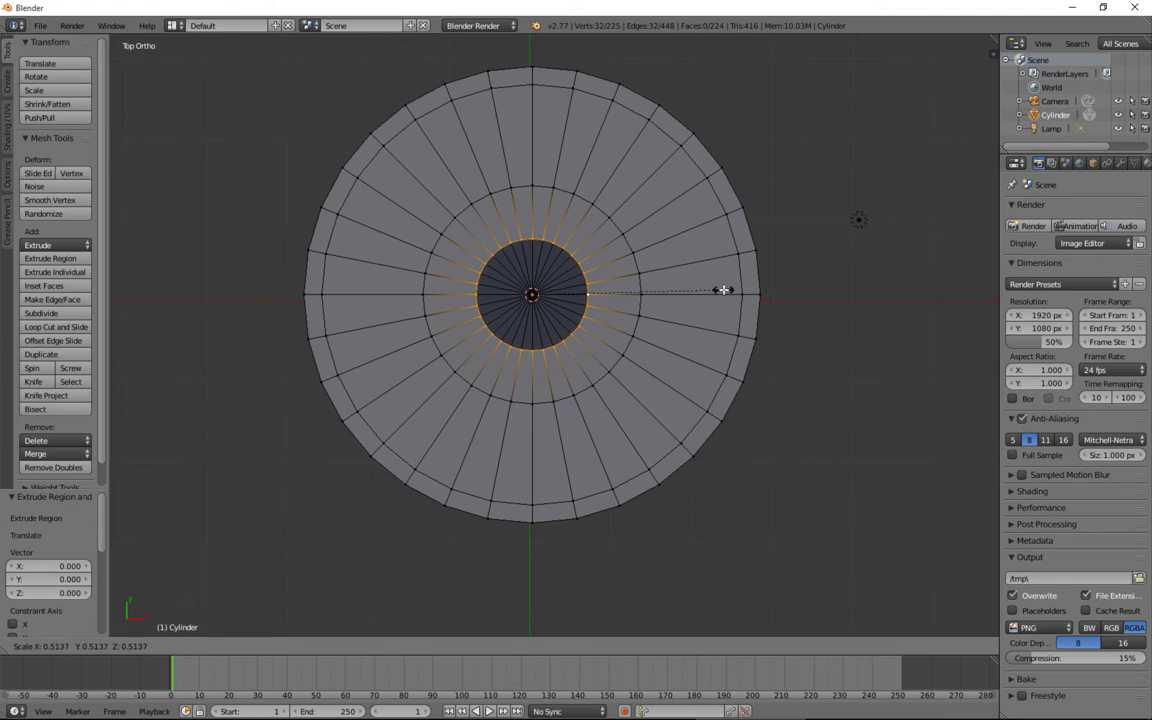
click(723, 290)
key(alt+m)
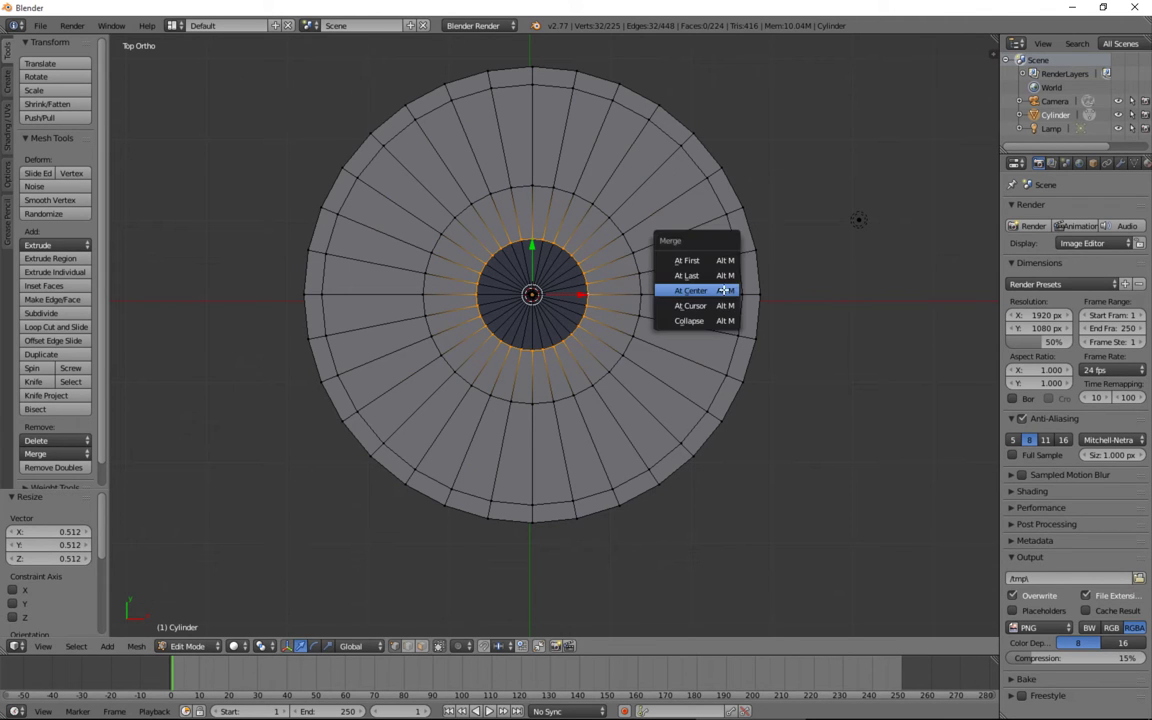
click(723, 290)
scroll(666, 342, down, 5)
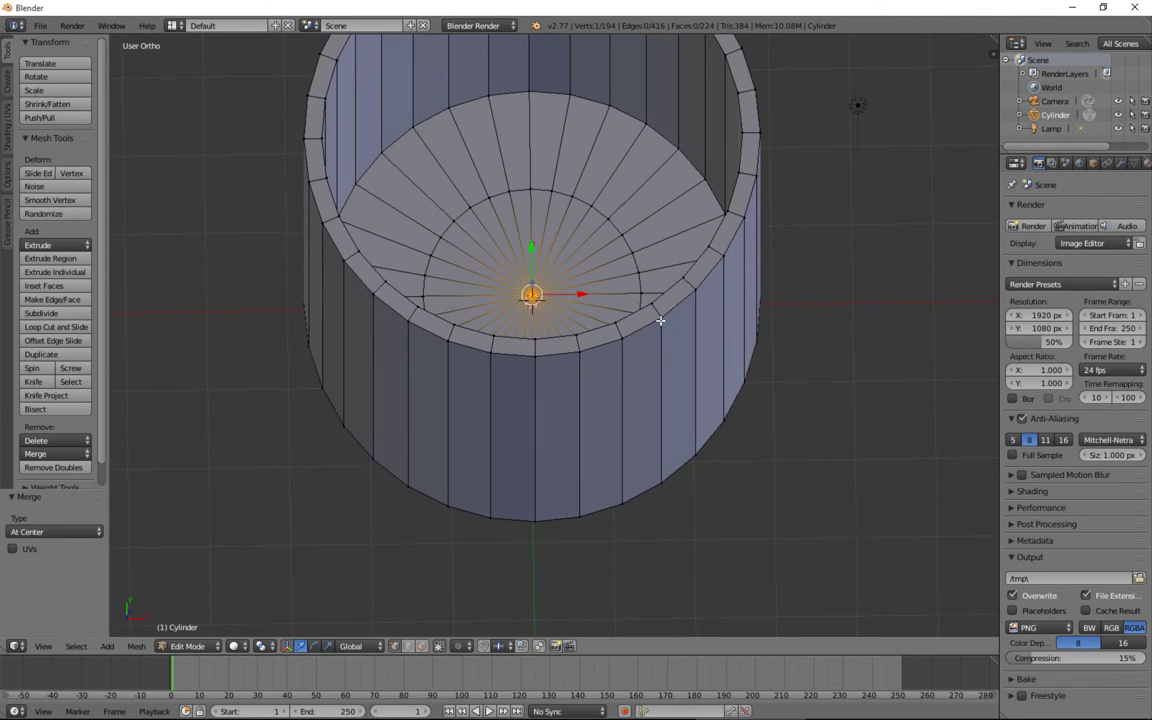
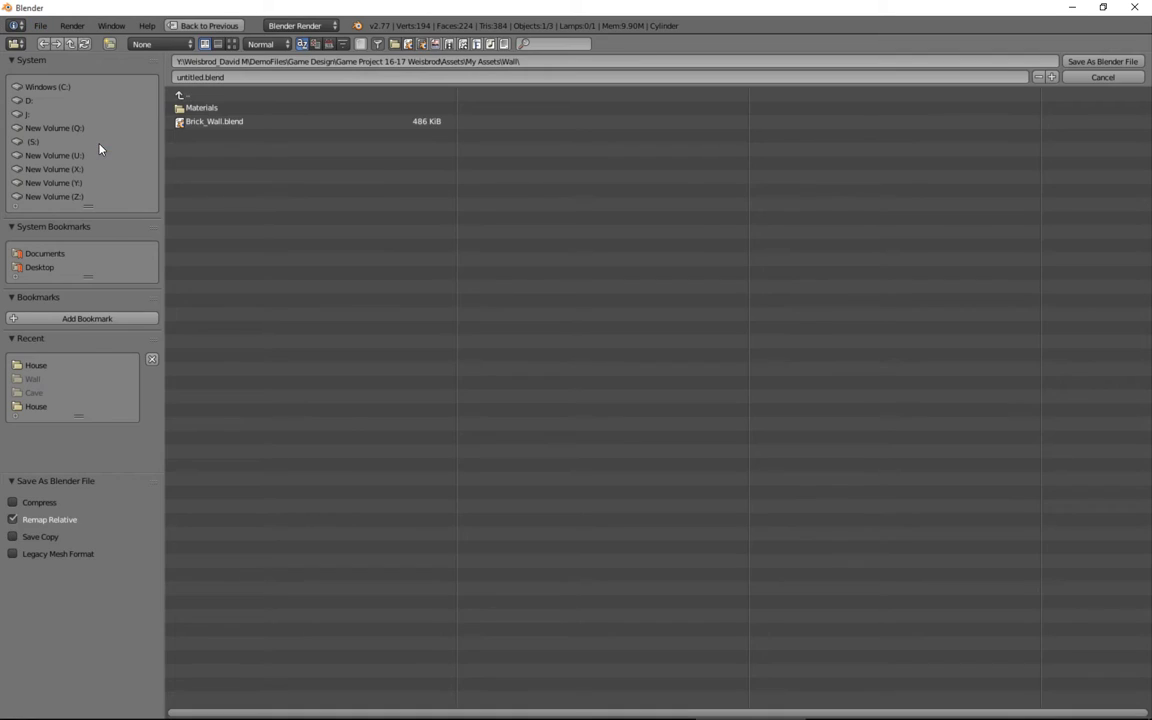
click(65, 89)
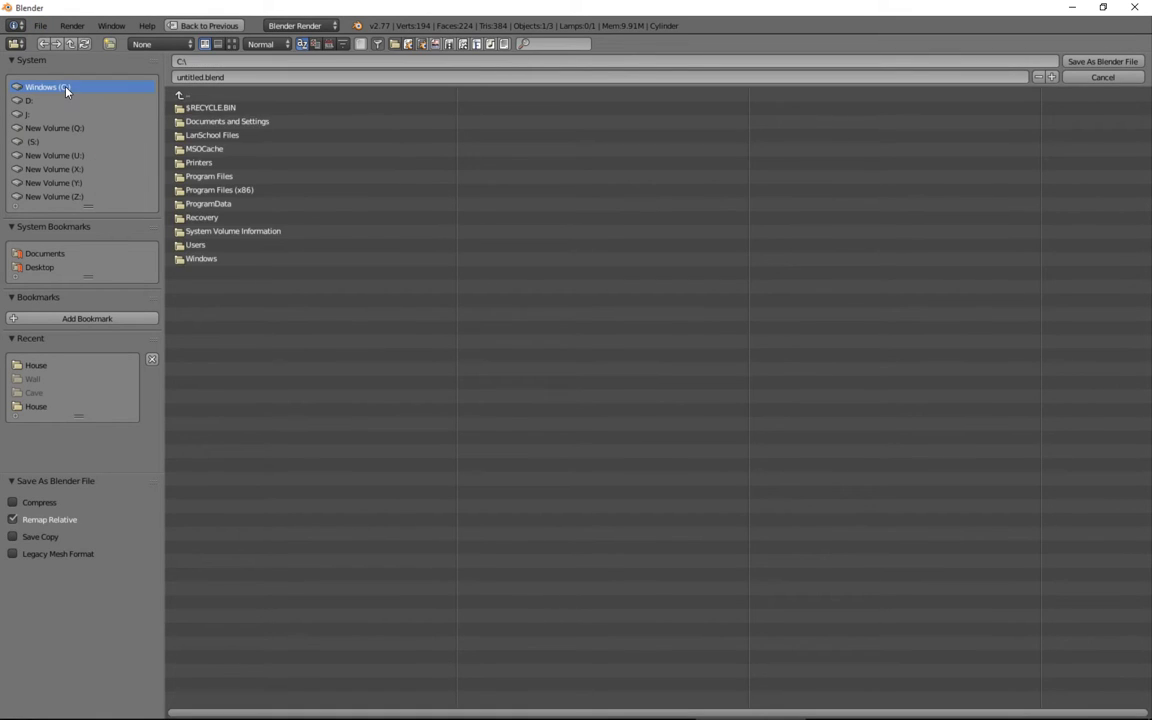
click(211, 248)
click(212, 280)
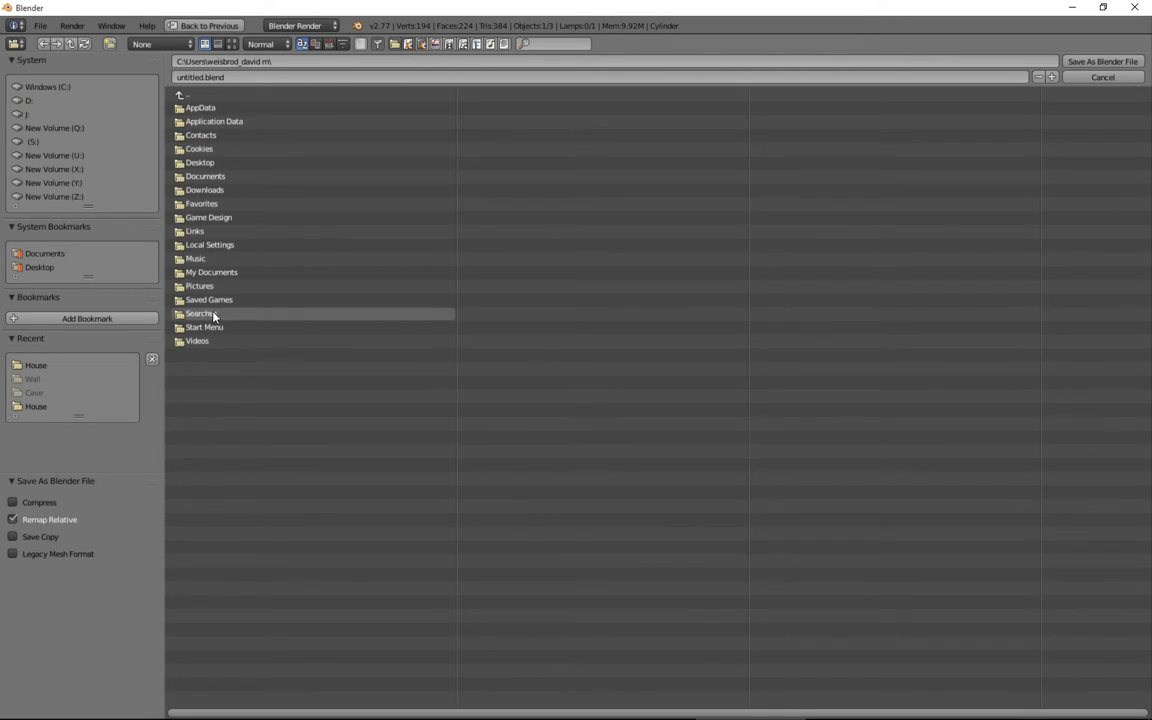
click(237, 218)
click(265, 108)
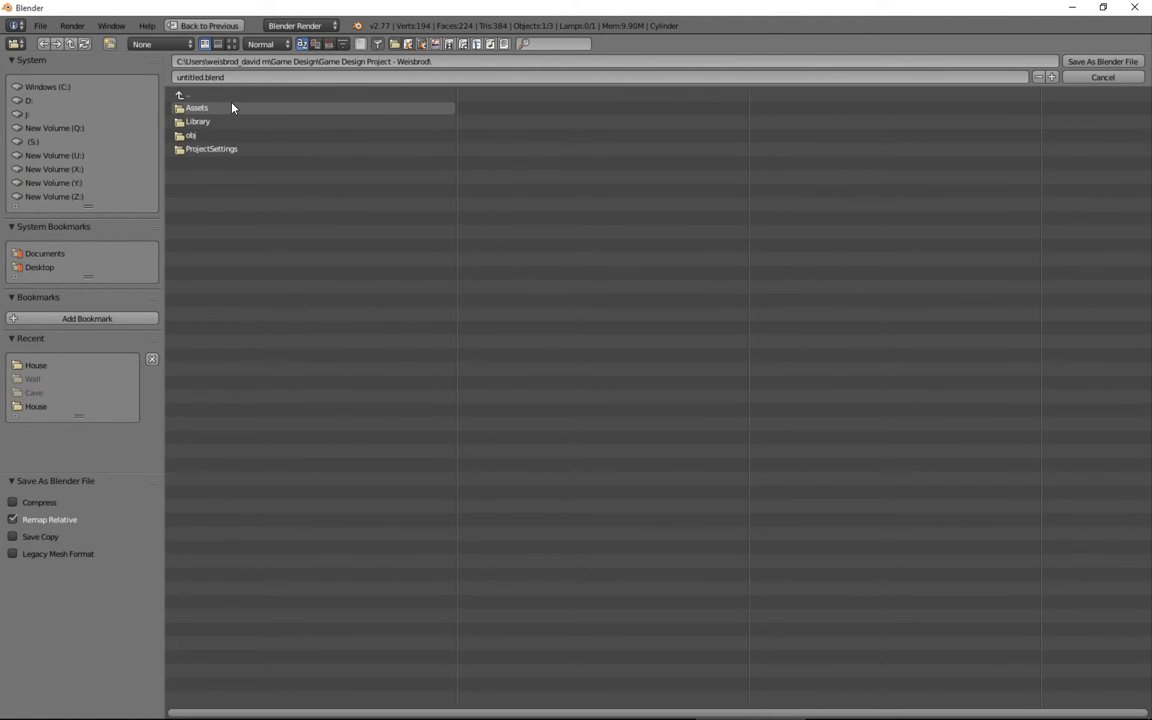
Set the save location to the My Assets folder of Game Project 16-17, under DemoFiles and Game Design on drive Y:
click(60, 184)
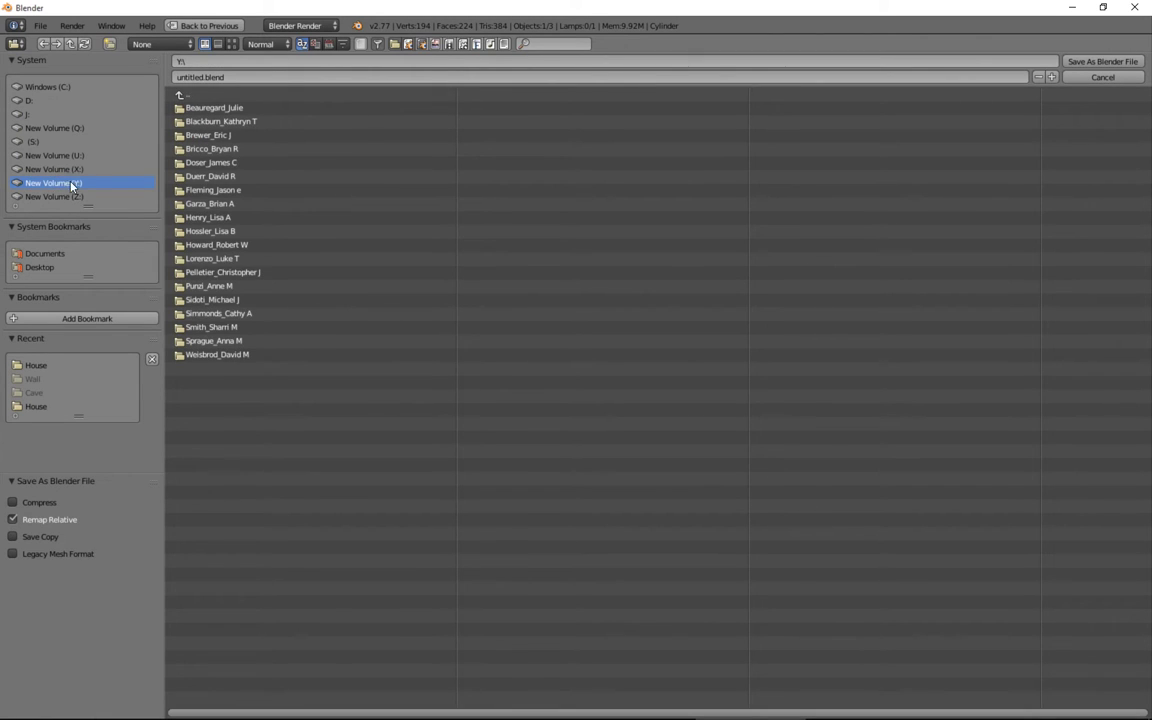
click(222, 356)
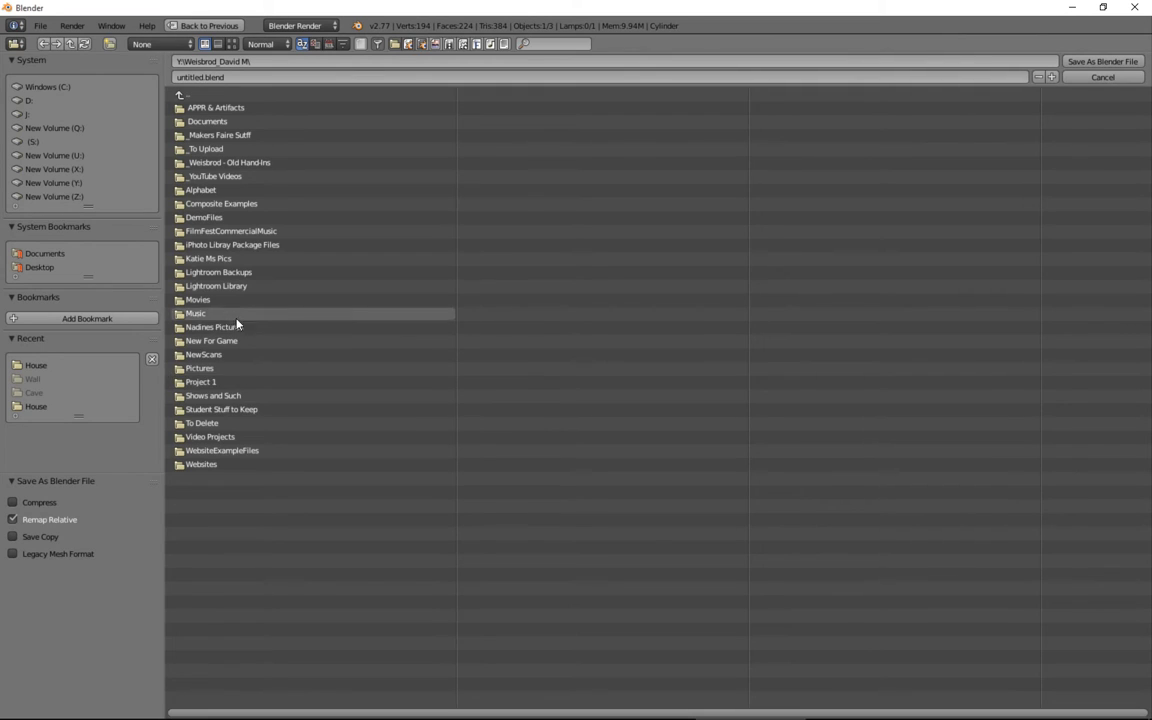
click(226, 218)
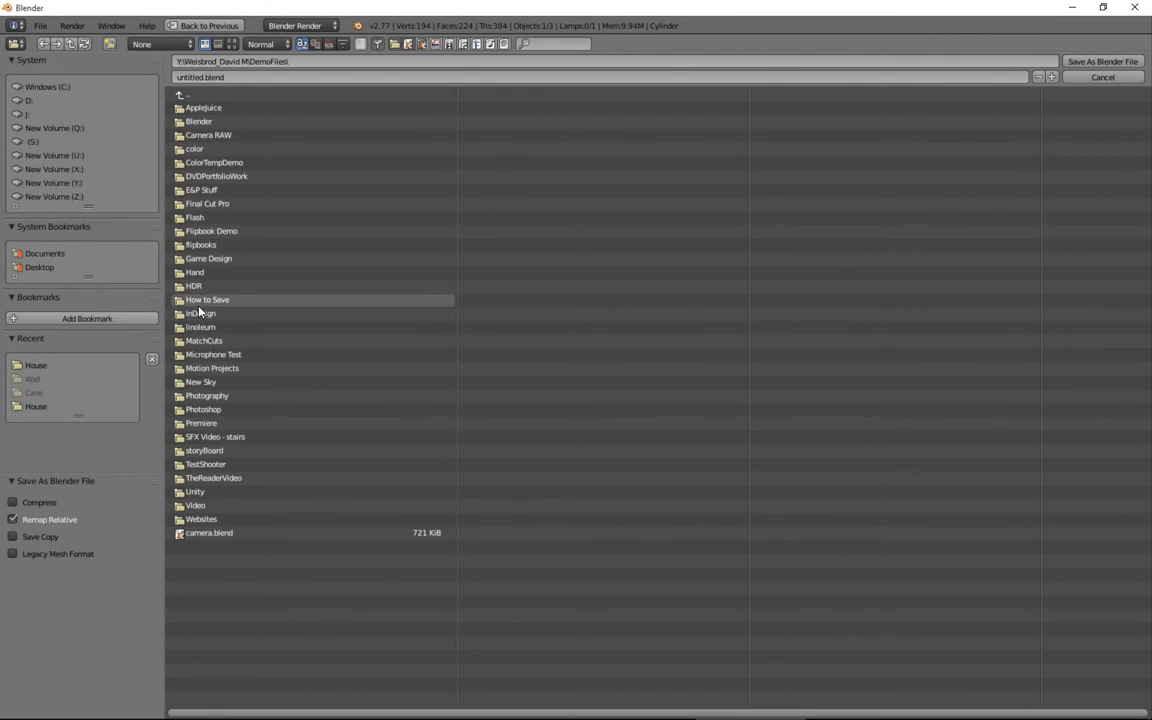
click(210, 258)
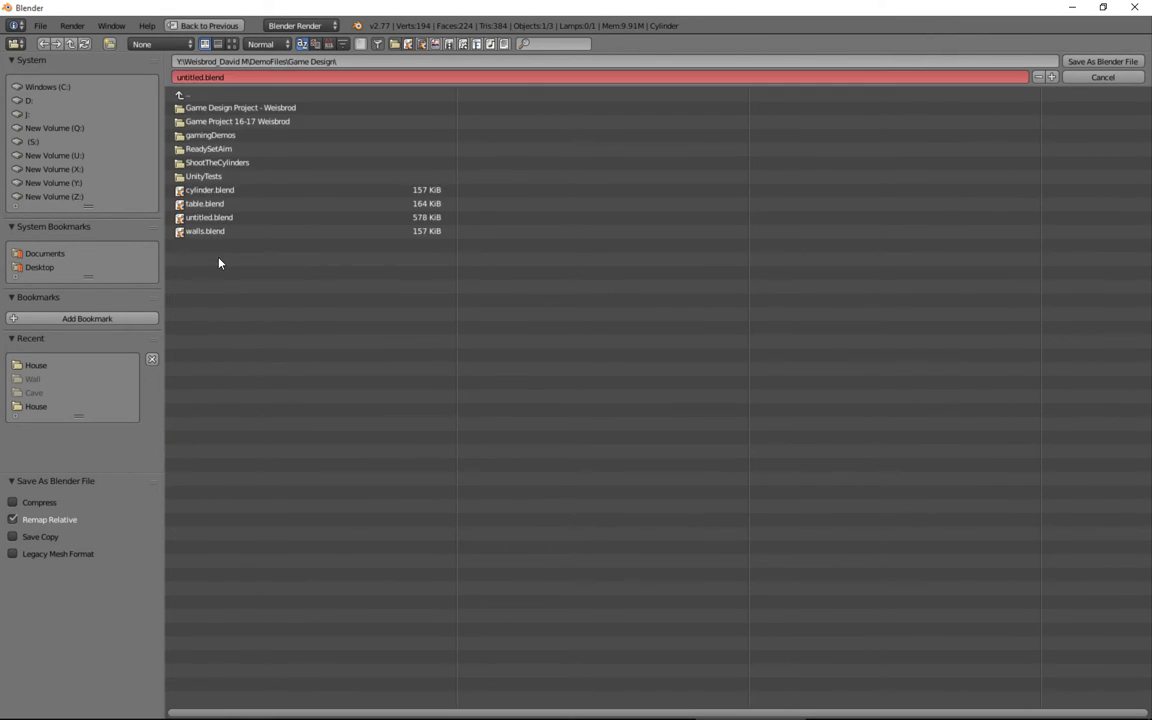
click(294, 121)
click(252, 108)
click(244, 121)
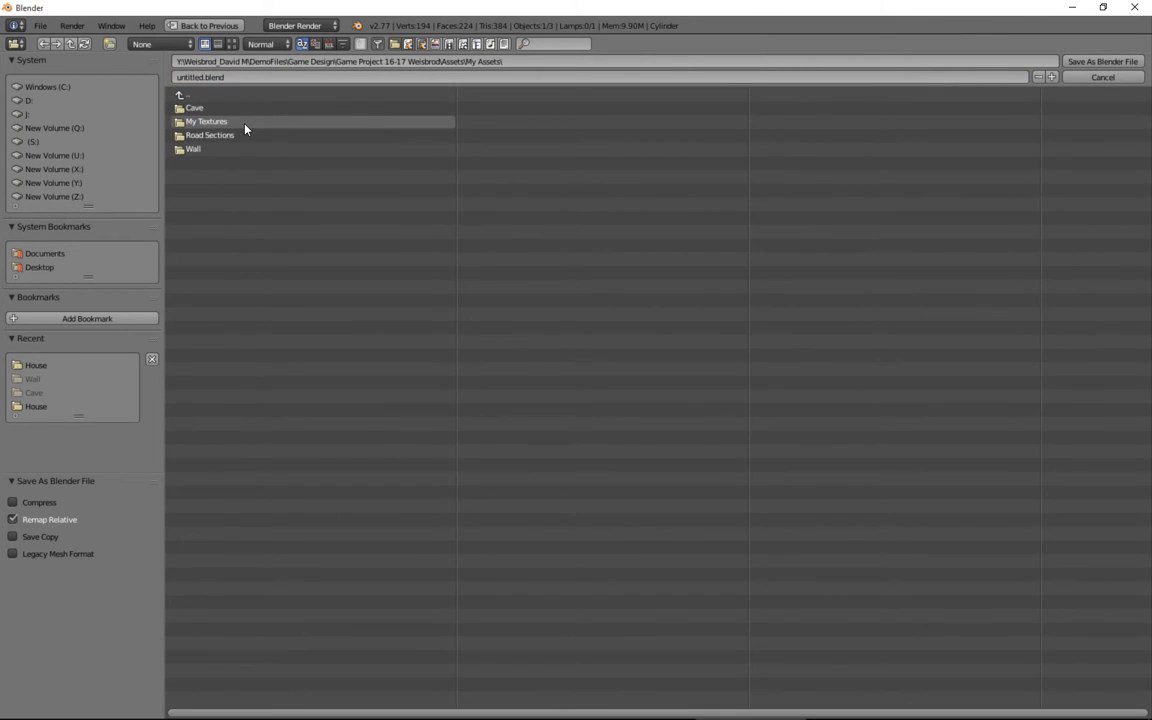
Create a folder named Glass inside My Assets and open it
click(108, 44)
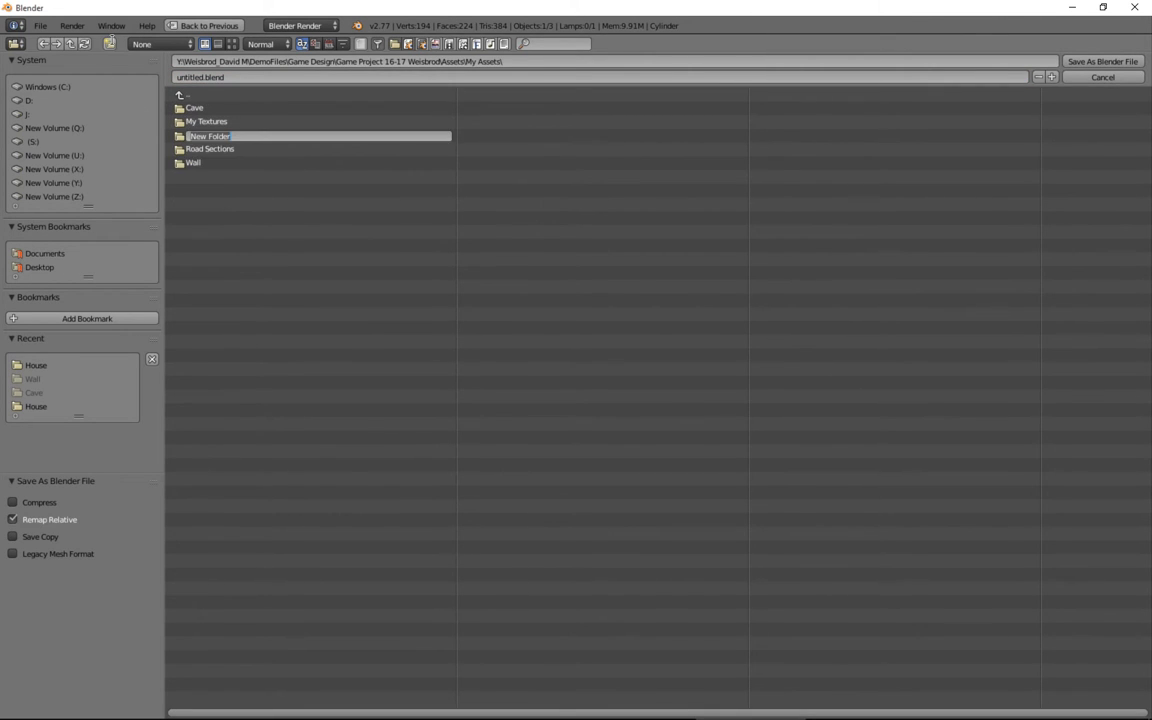
text(Glass)
key(Return)
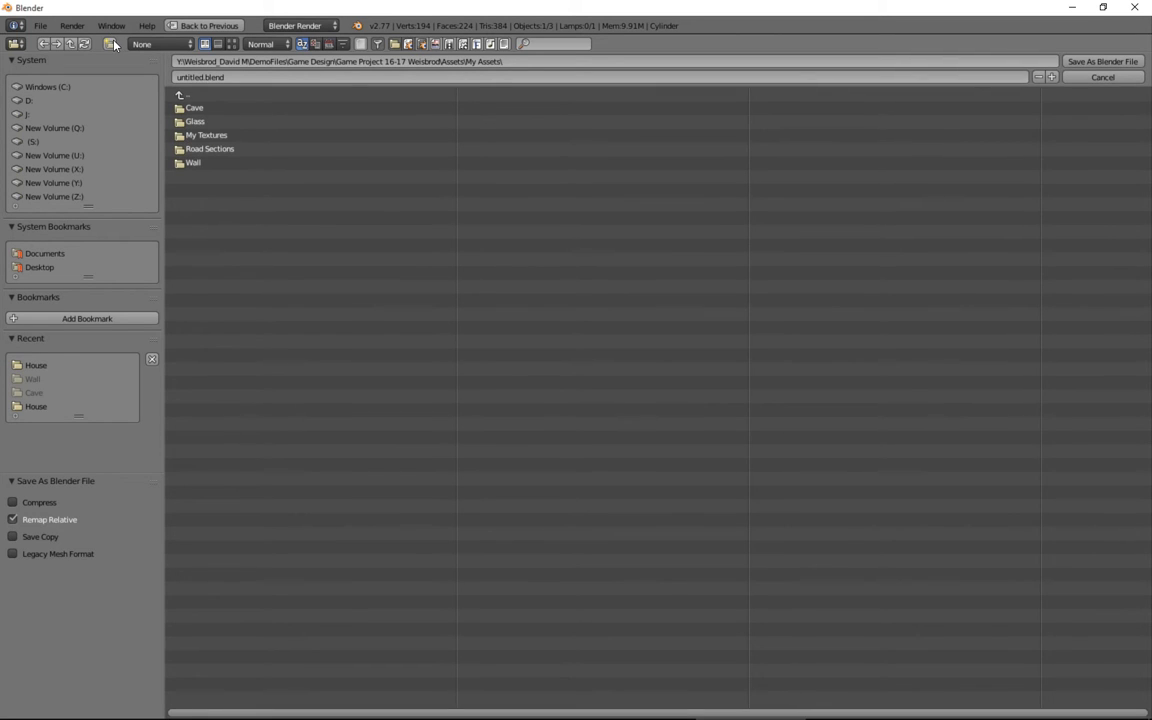
click(220, 121)
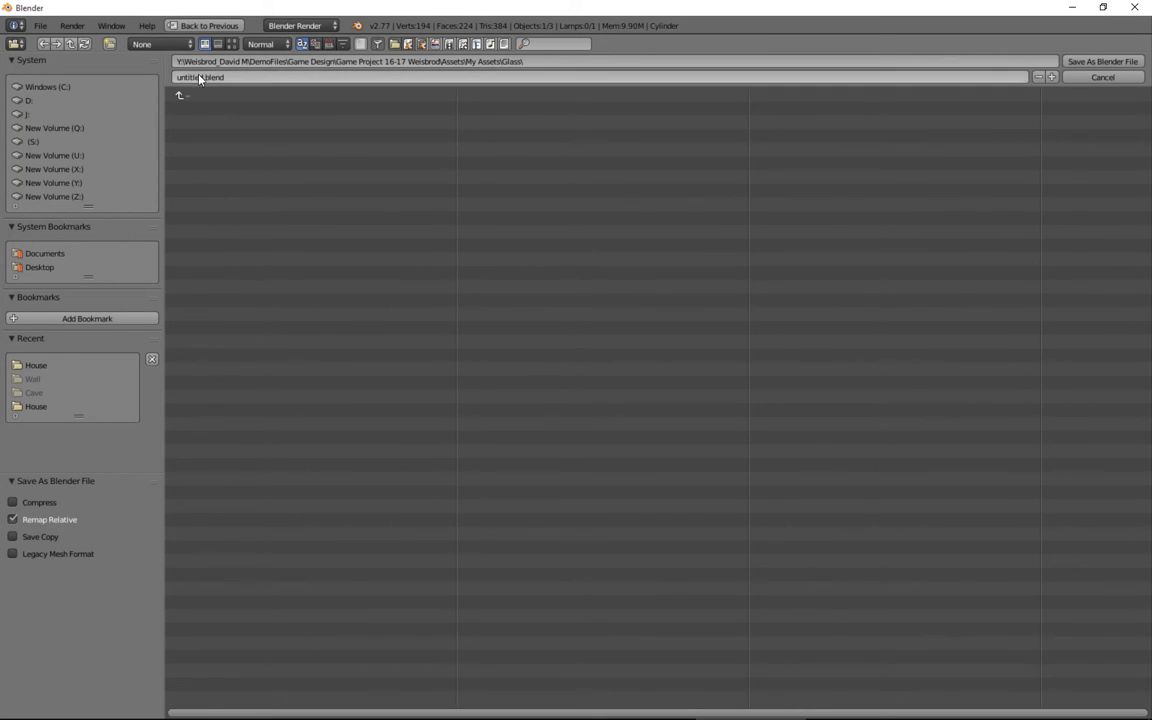
Name the file Glass.blend and save it in the Glass folder
click(195, 77)
drag(200, 77, 150, 66)
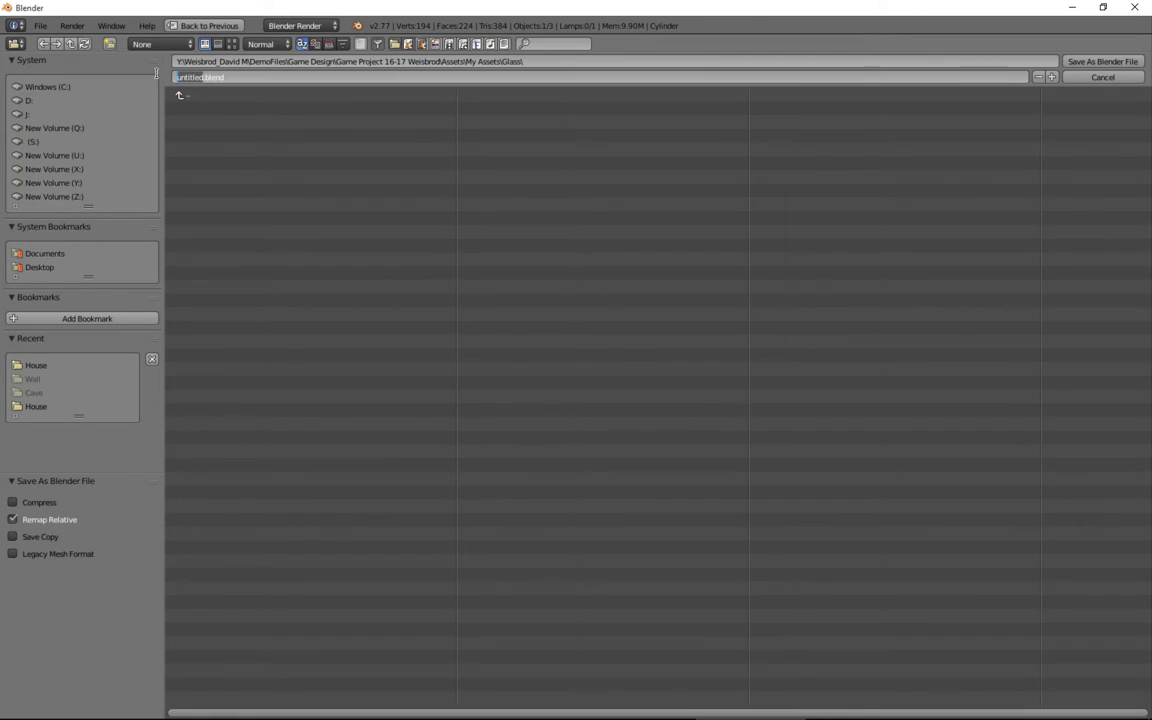
text(Glass)
click(160, 72)
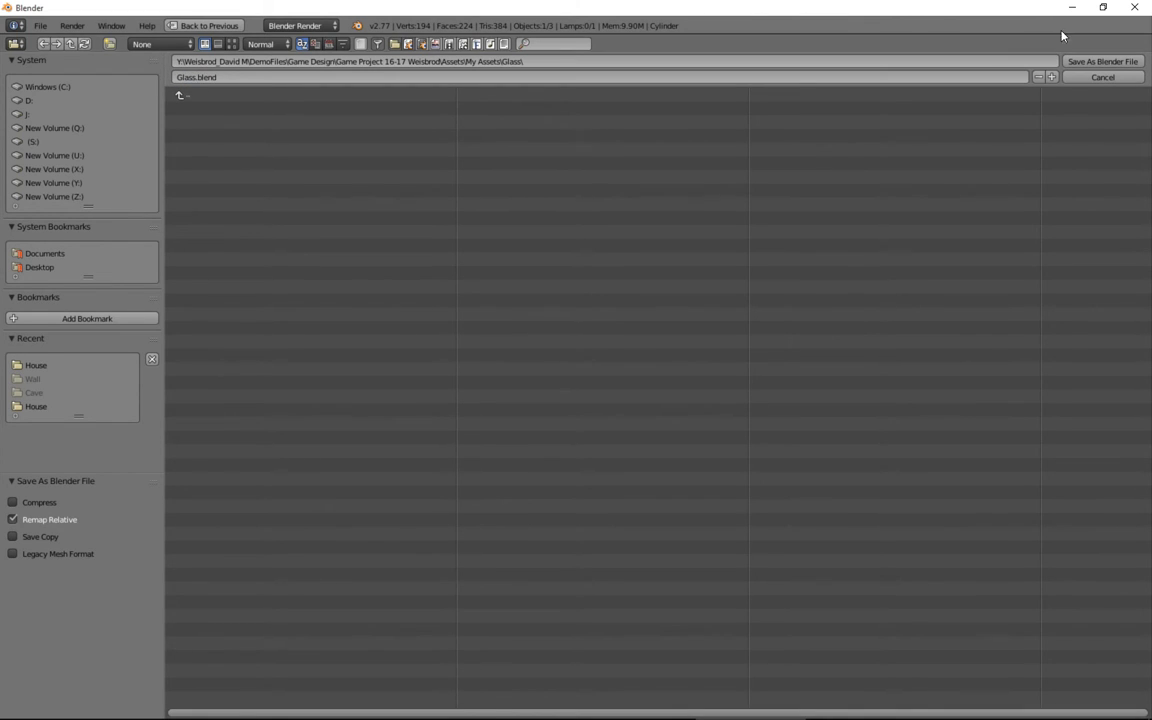
click(1104, 62)
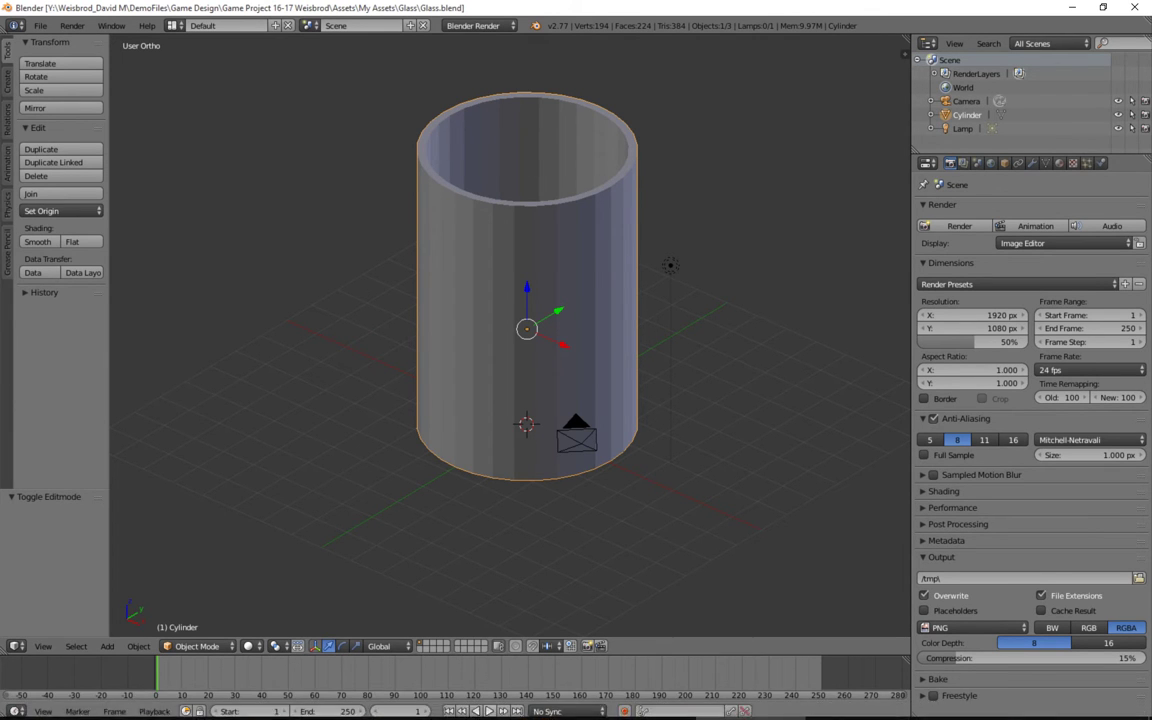
Switch to Unity, place the Glass model from My Assets onto the terrain's grassy area, and frame it in the scene
click(455, 709)
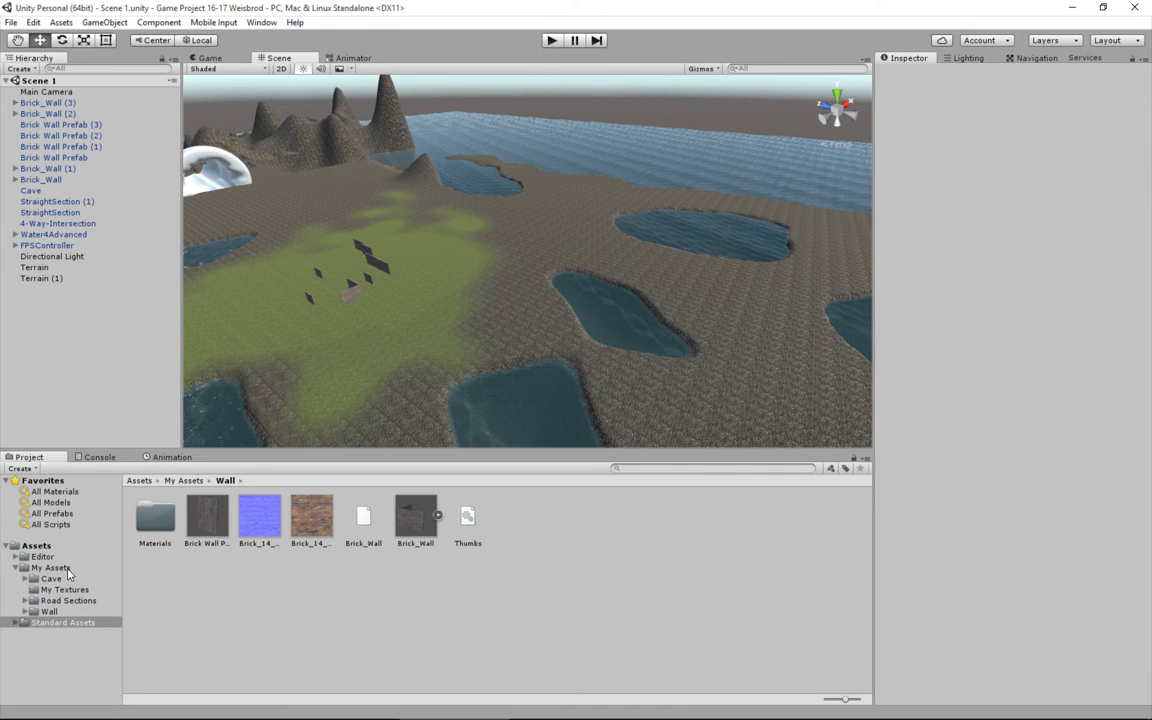
click(52, 590)
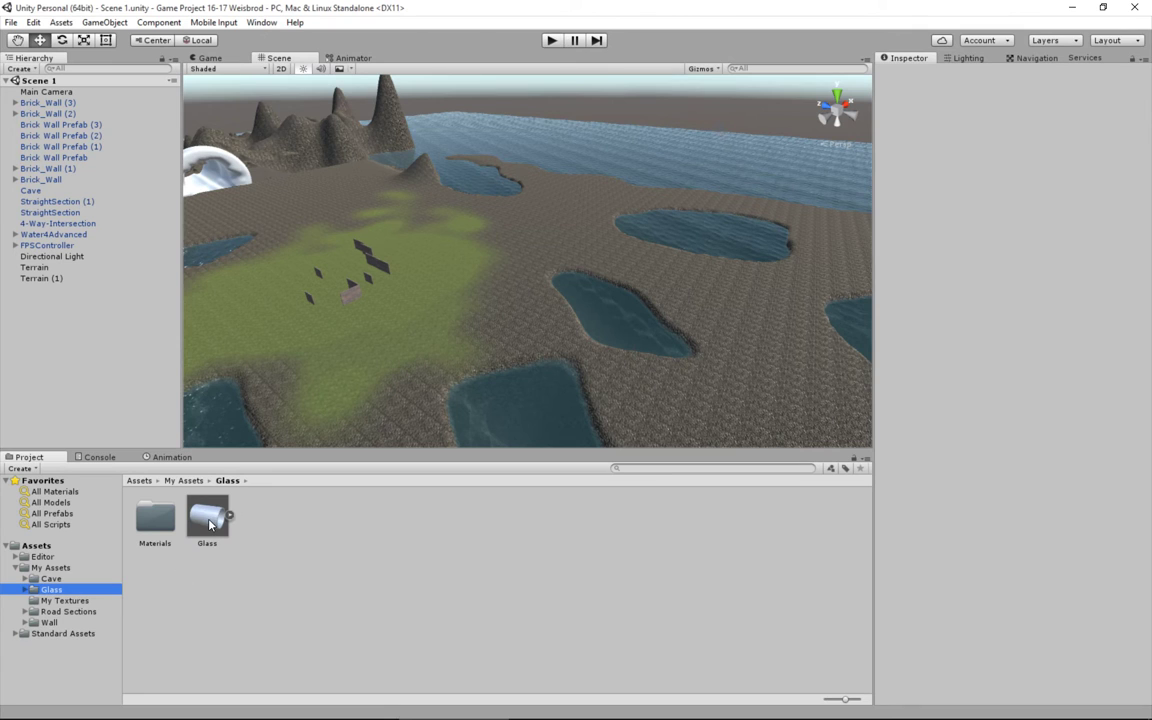
drag(210, 521, 424, 327)
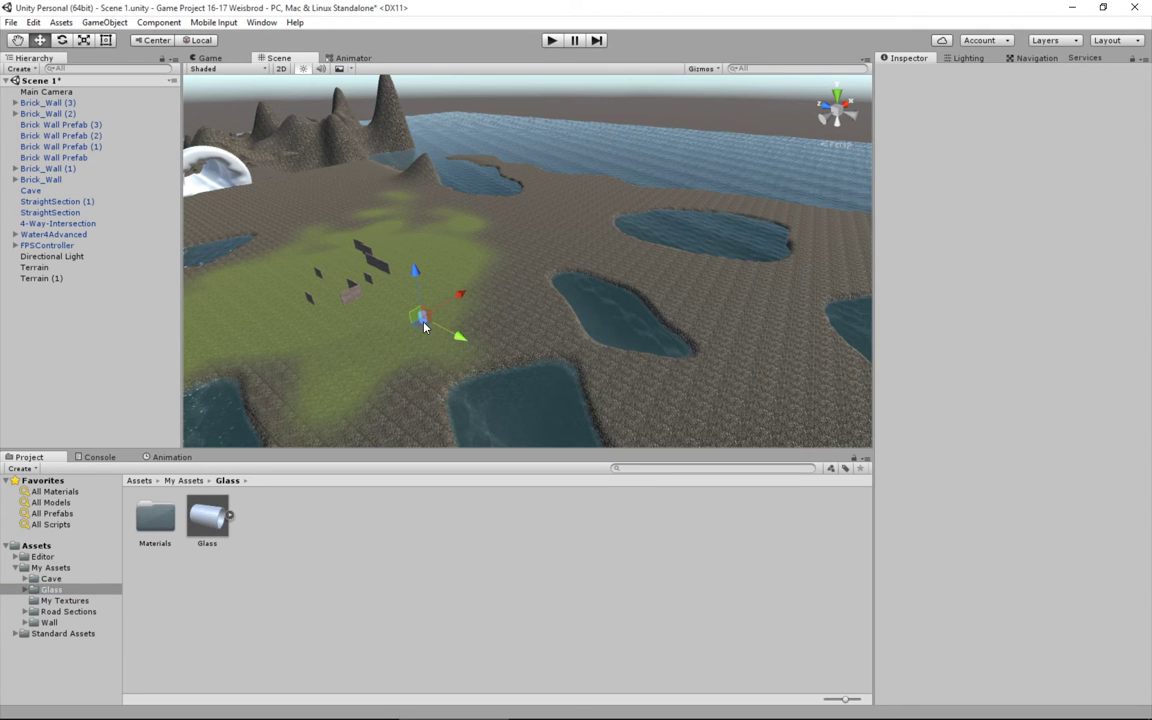
key(f)
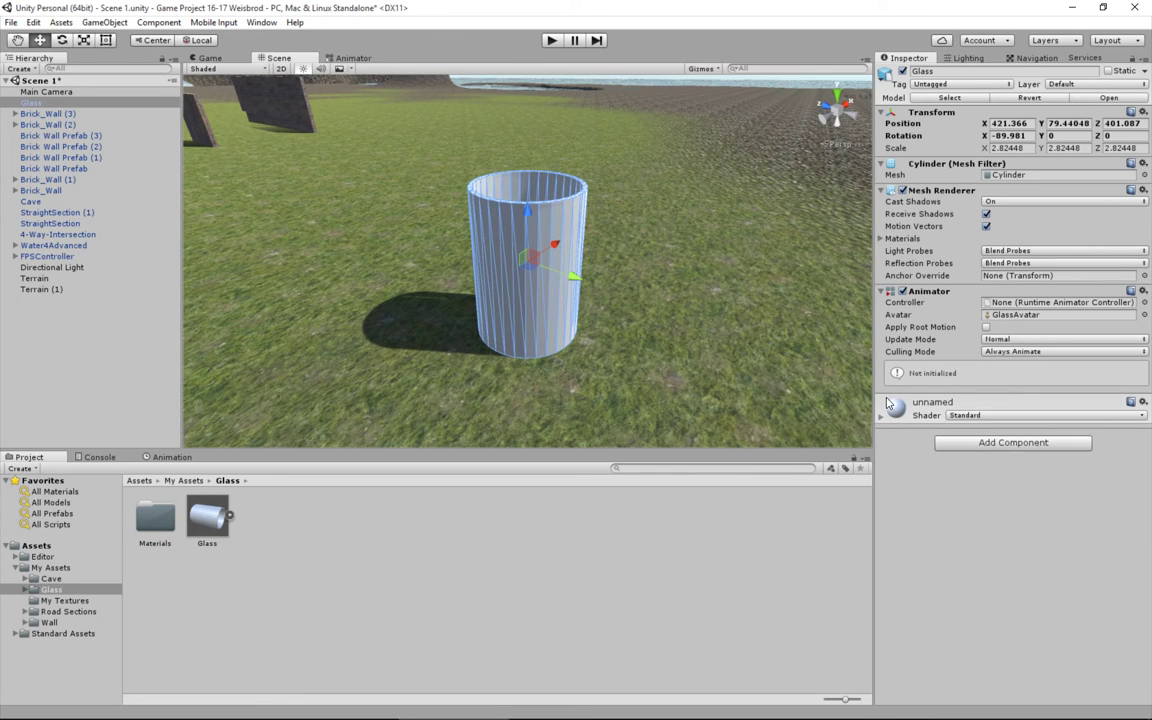
Switch back to Blender and add a new material and a new texture to the cylinder
key(alt+Tab)
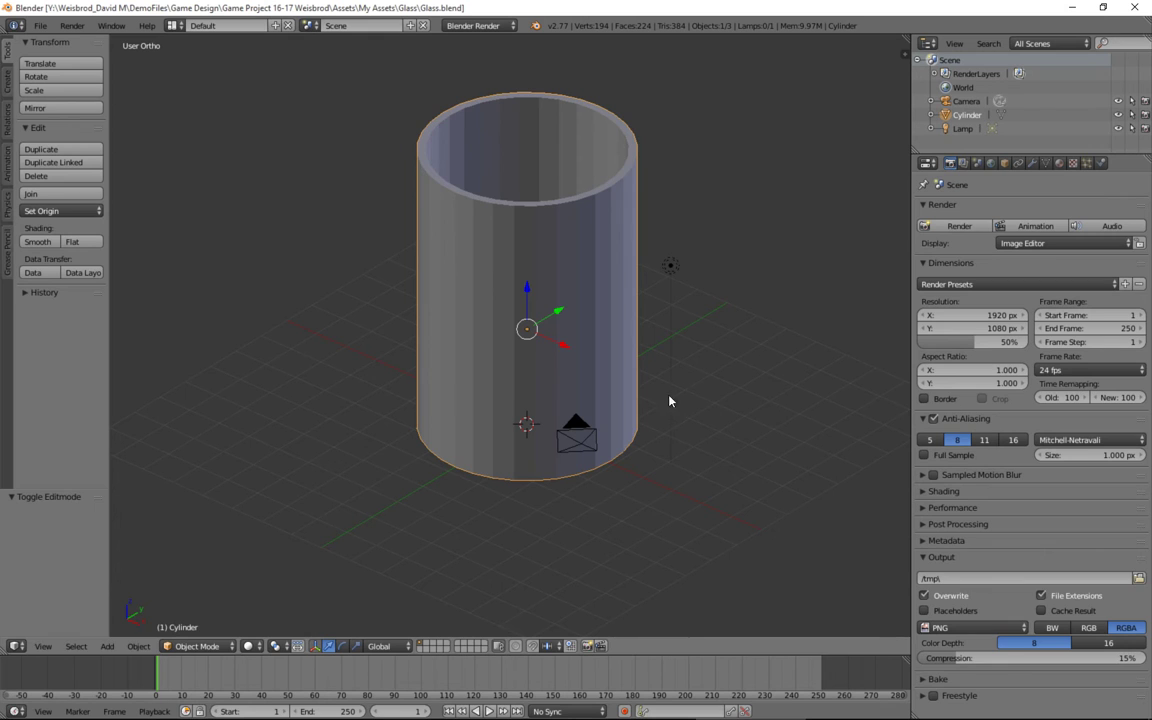
click(1060, 164)
click(1018, 254)
click(1073, 163)
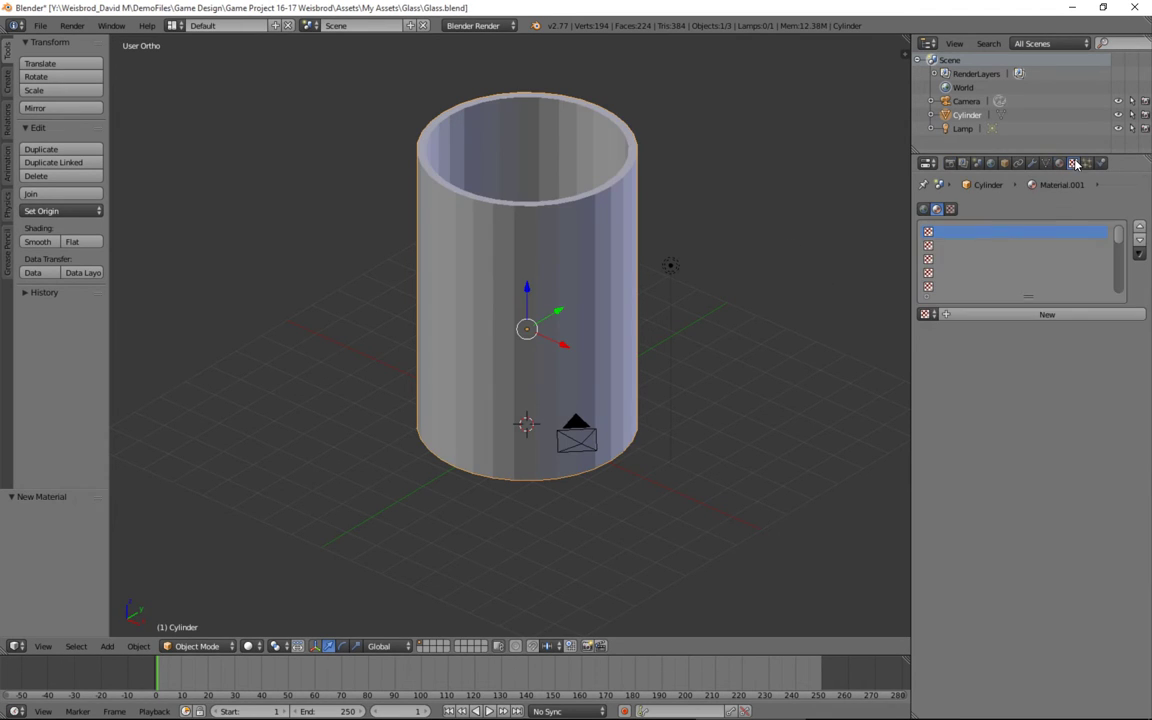
click(1008, 315)
Enable transparency for the cylinder's material
click(1060, 163)
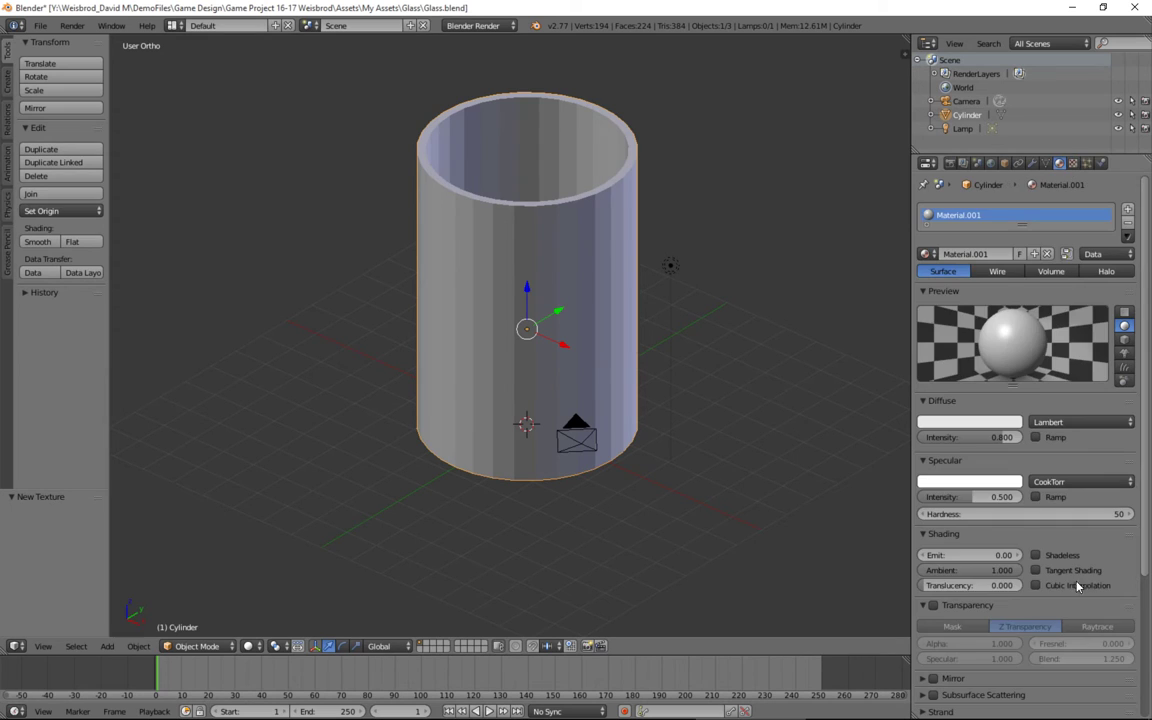
scroll(984, 543, down, 3)
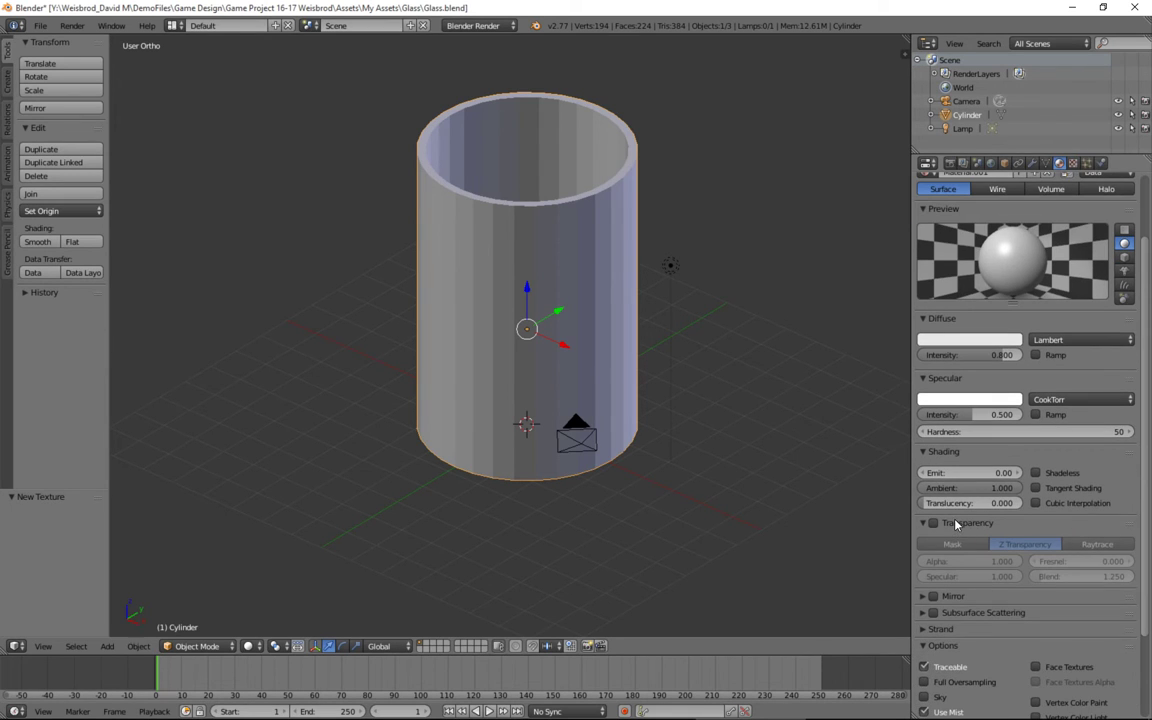
click(957, 523)
click(933, 523)
click(924, 523)
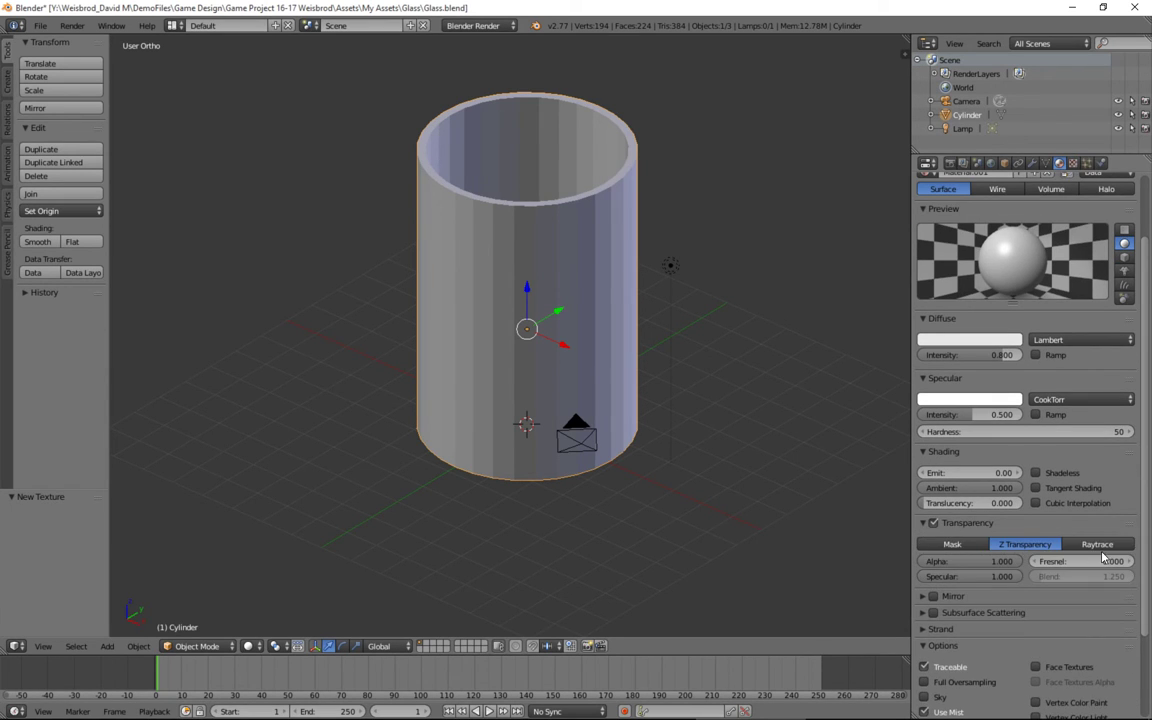
Lower the cylinder material's alpha to about 0.18 and preview the cylinder with rendered viewport shading
drag(965, 561, 875, 561)
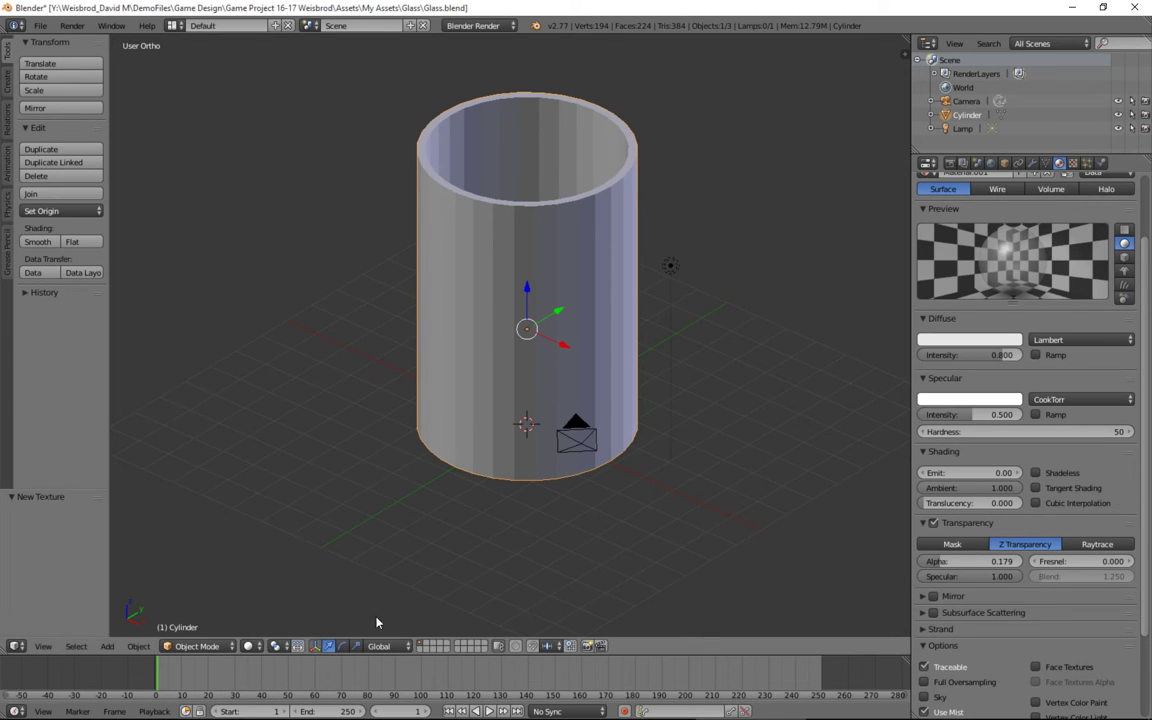
click(250, 646)
click(265, 555)
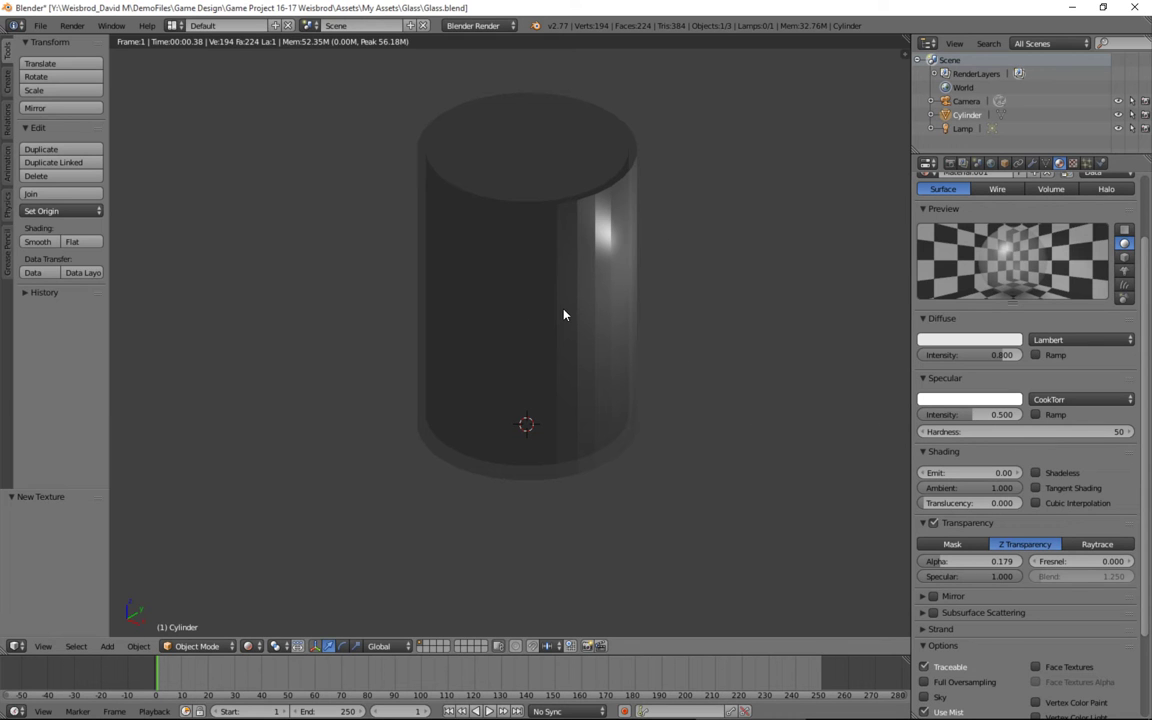
Save the changes over Glass.blend, switch to Unity, and inspect the glass standing on the terrain
key(alt+Tab)
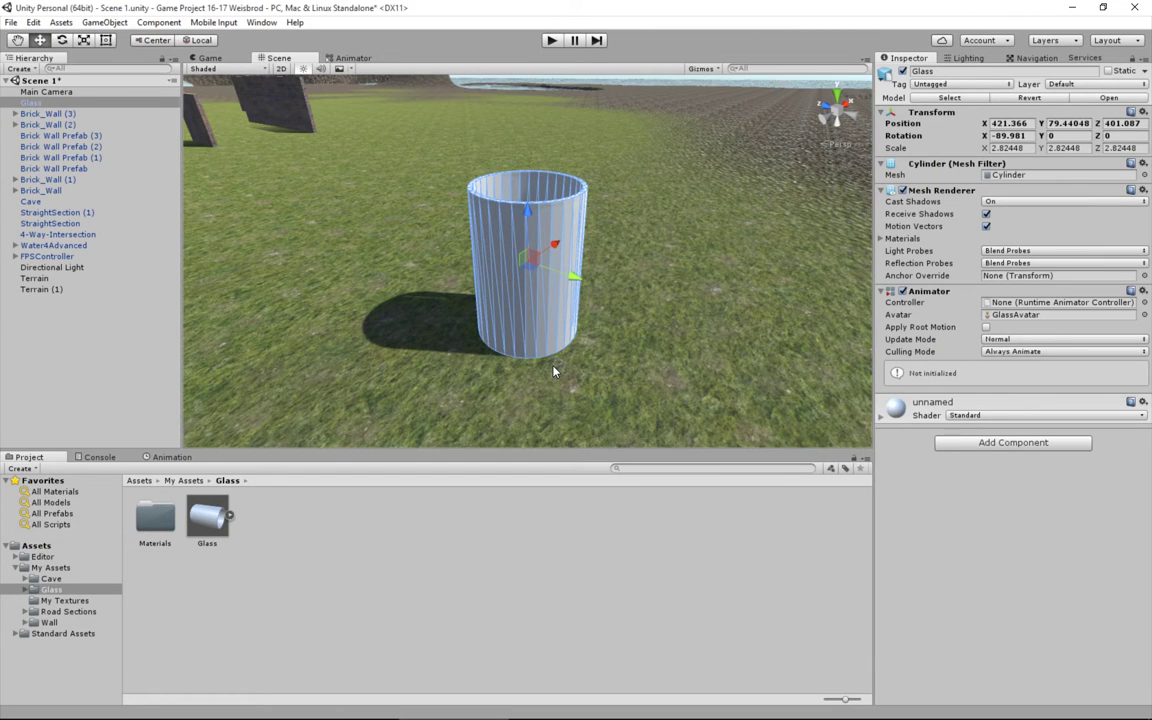
key(alt+Tab)
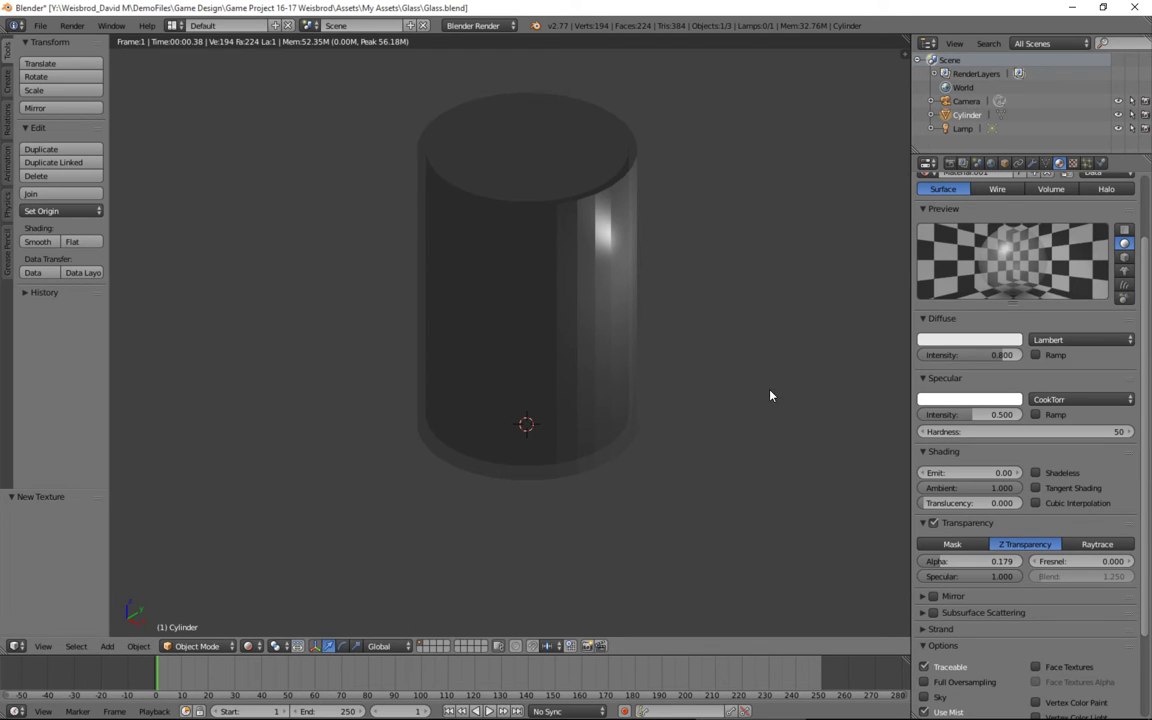
key(ctrl+s)
click(603, 384)
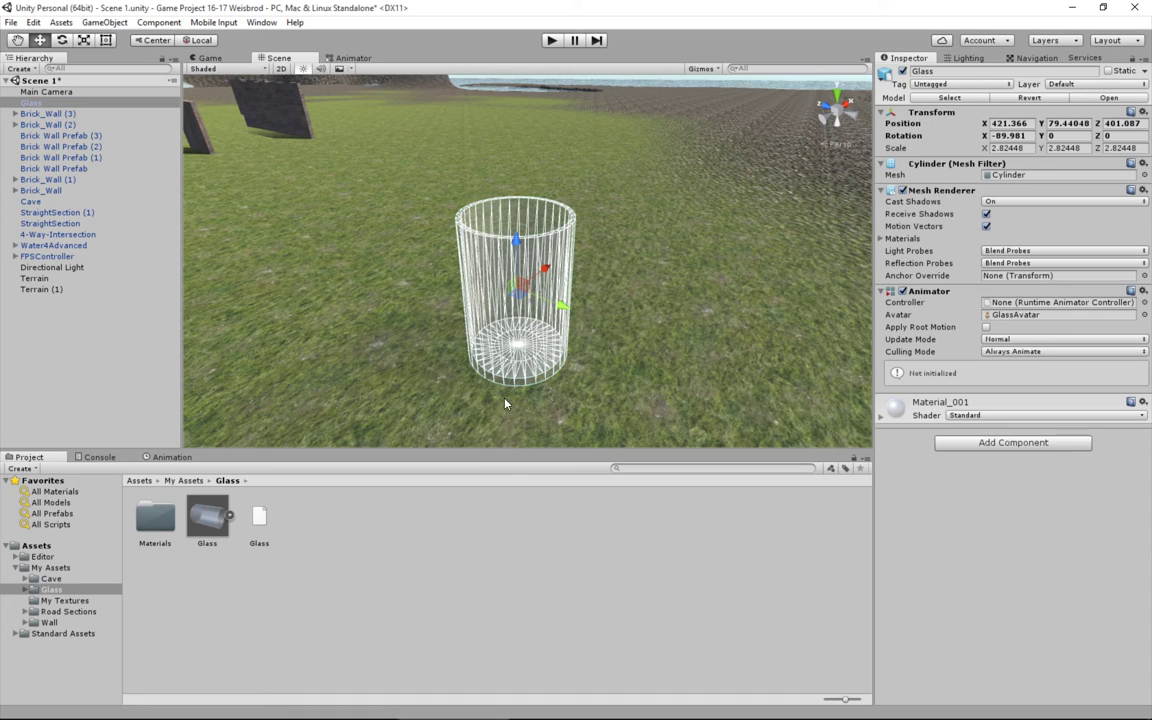
click(382, 380)
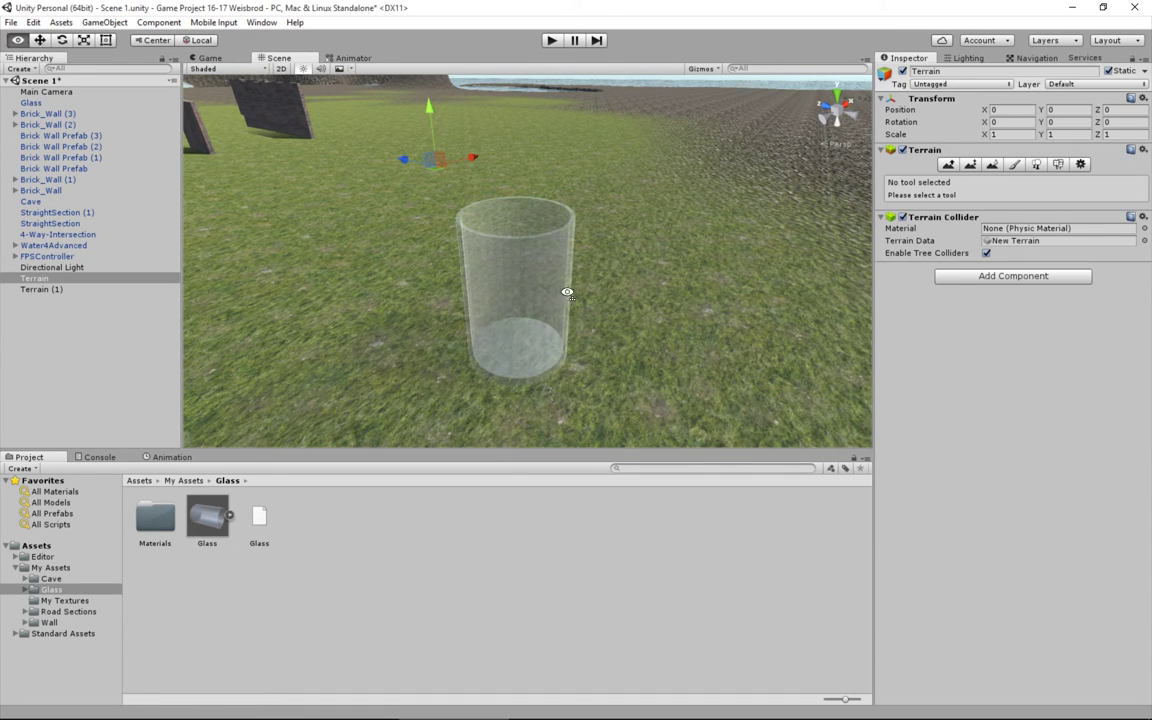
click(545, 240)
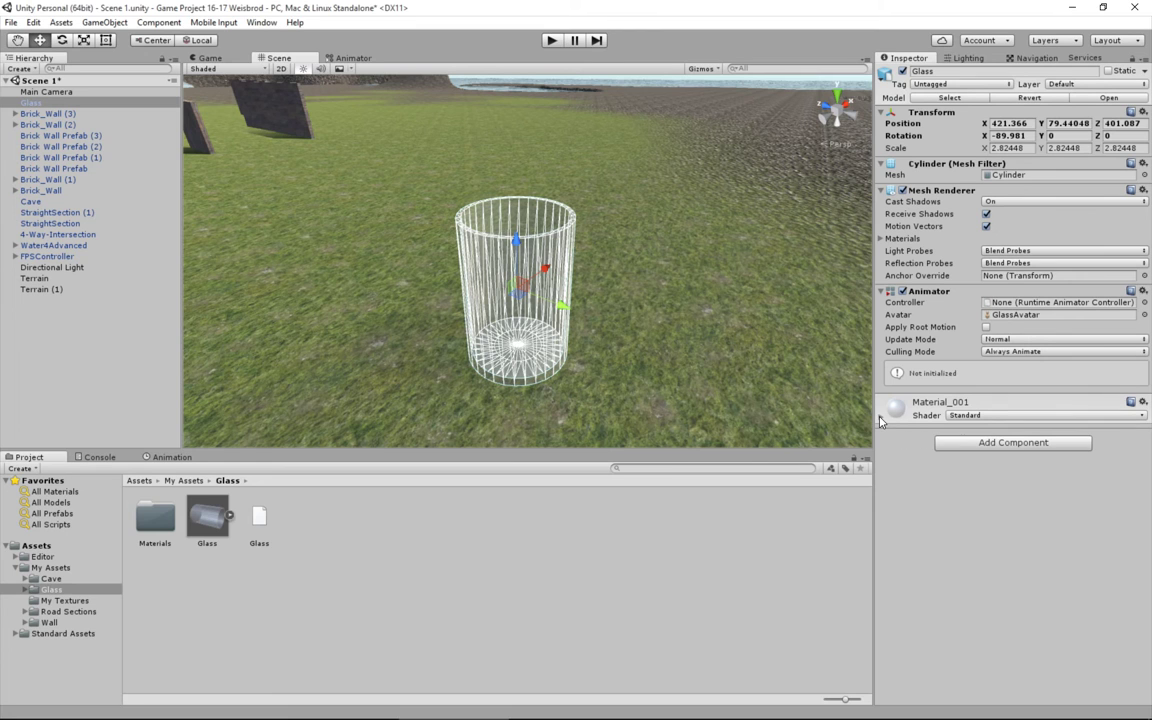
Switch to Blender, turn off transparency for the cylinder's material, and save over Glass.blend
key(alt+Tab)
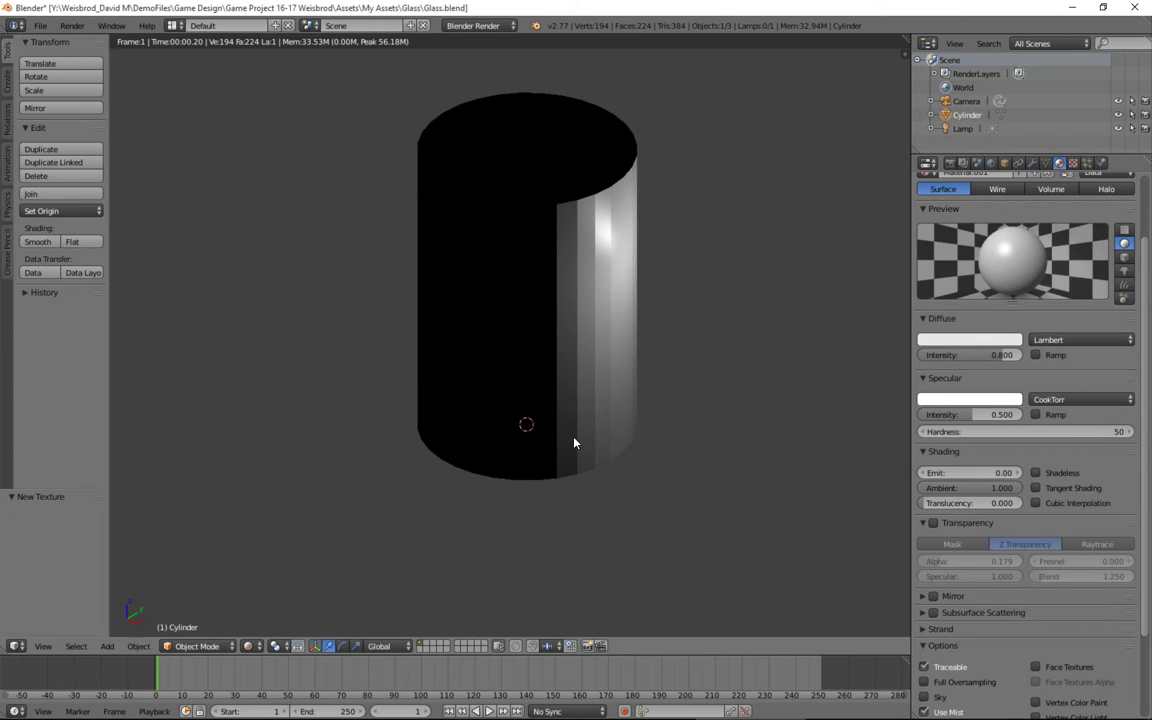
key(ctrl+s)
click(574, 442)
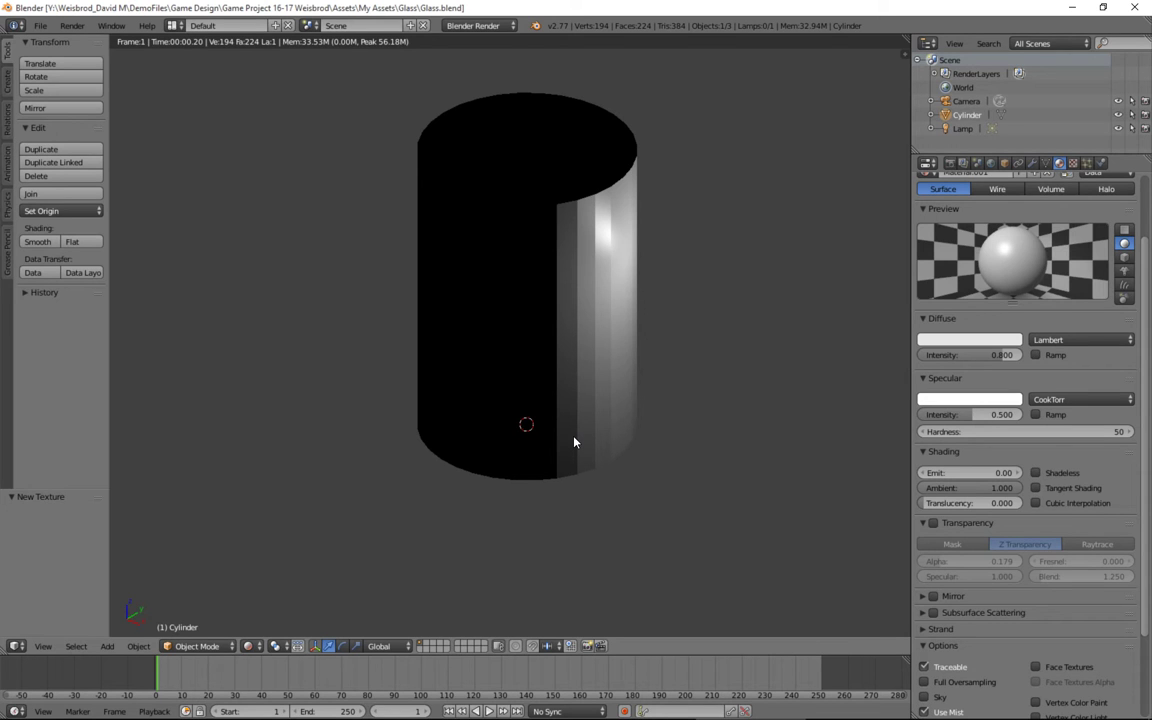
Switch to Unity and check the Glass model's import settings and the glass placed in the scene
key(alt+Tab)
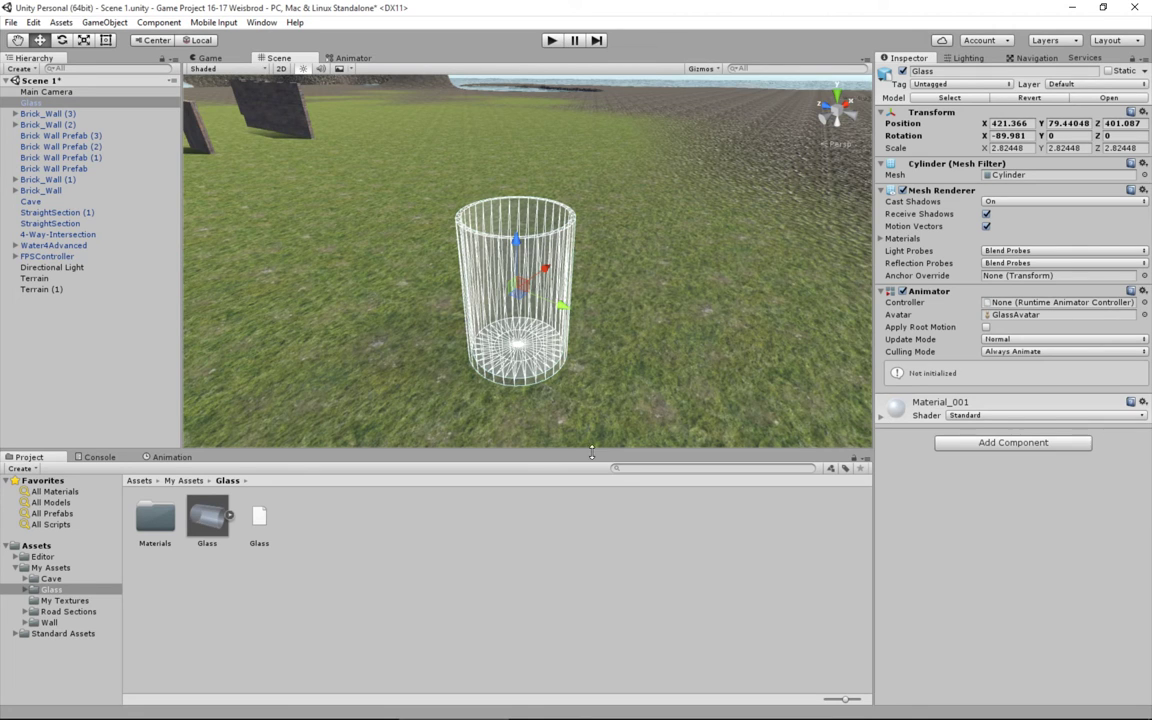
click(203, 525)
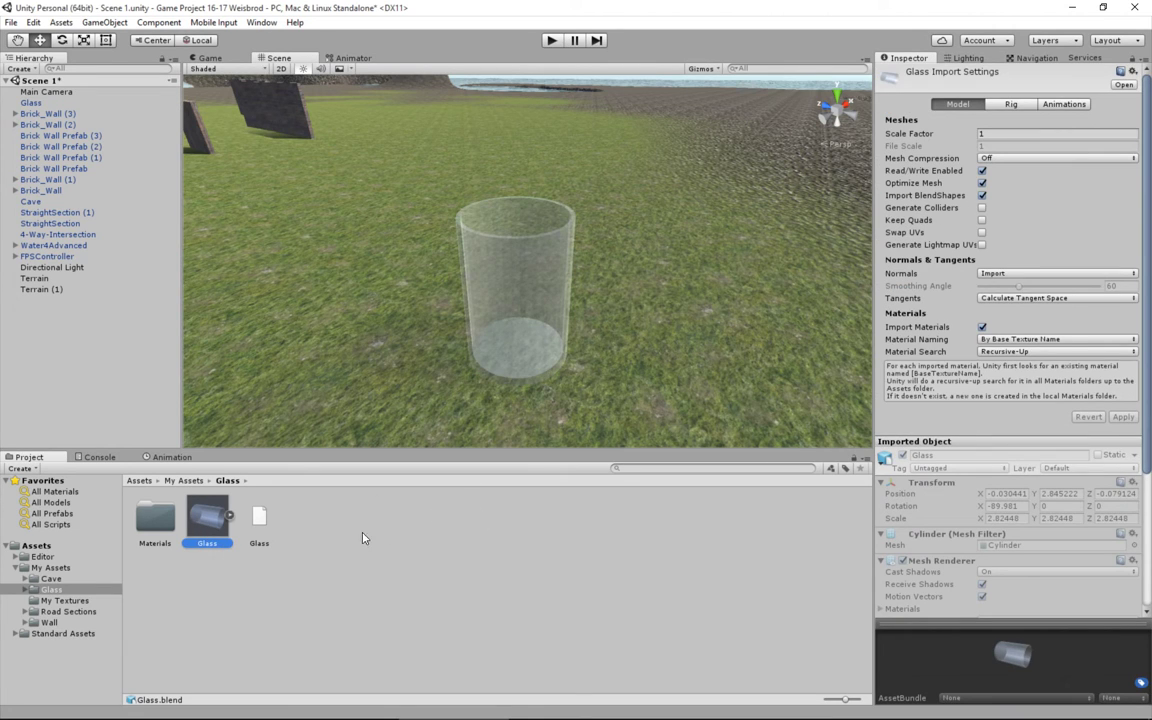
click(528, 297)
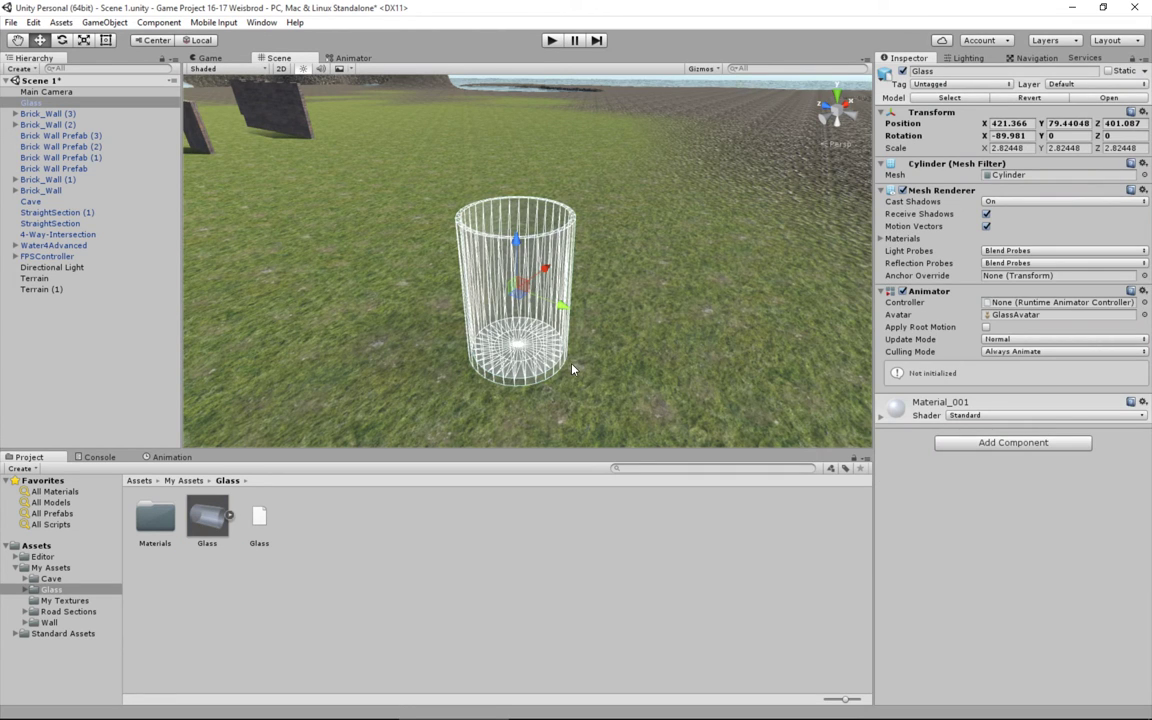
Switch back to Blender and save over Glass.blend once more
key(alt+Tab)
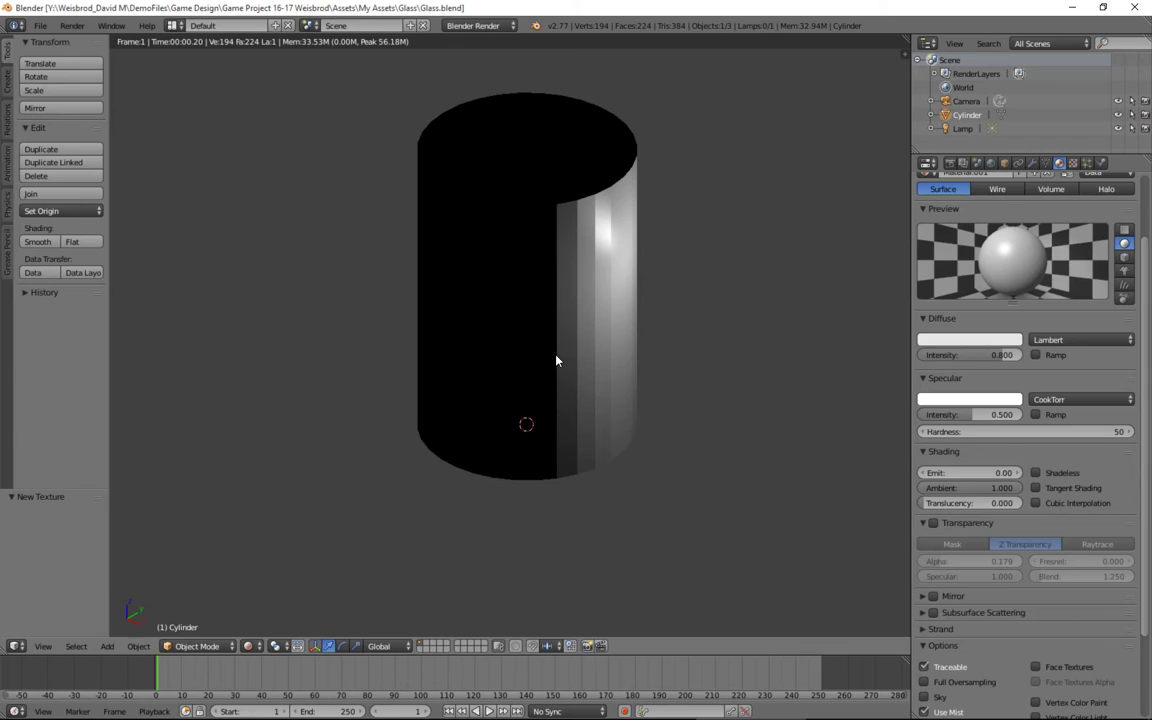
key(ctrl+s)
click(464, 423)
Switch to Unity, check the glass again, and delete the Glass object from the scene
key(alt+Tab)
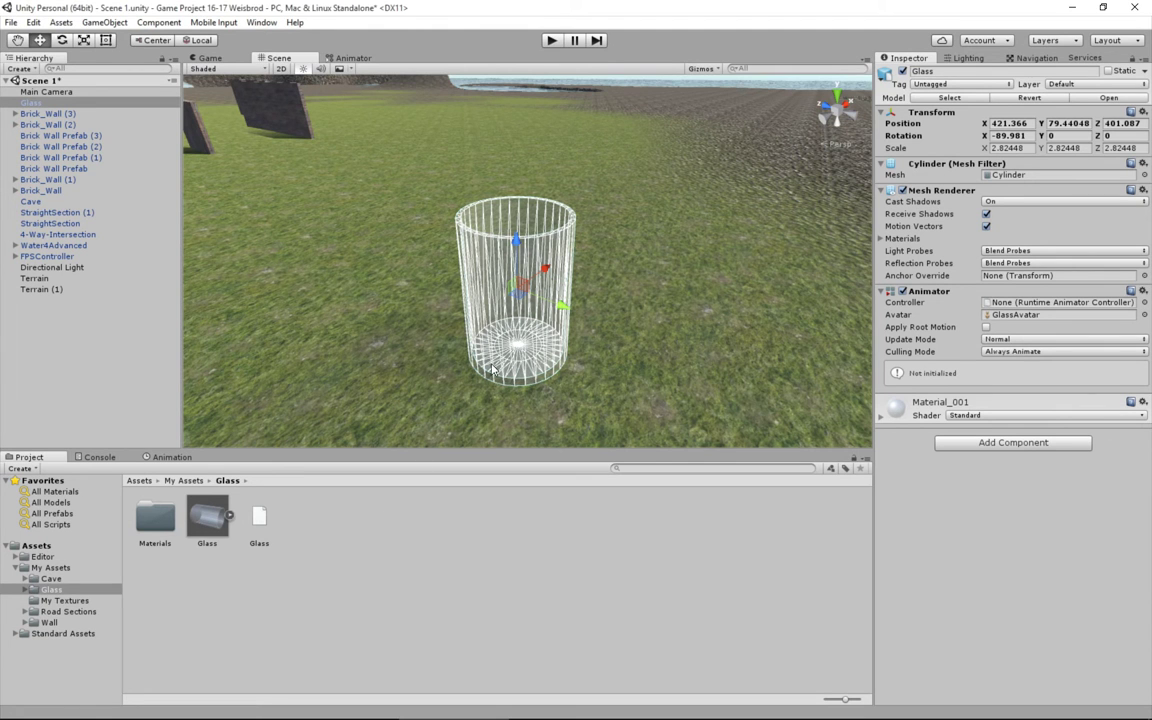
click(207, 520)
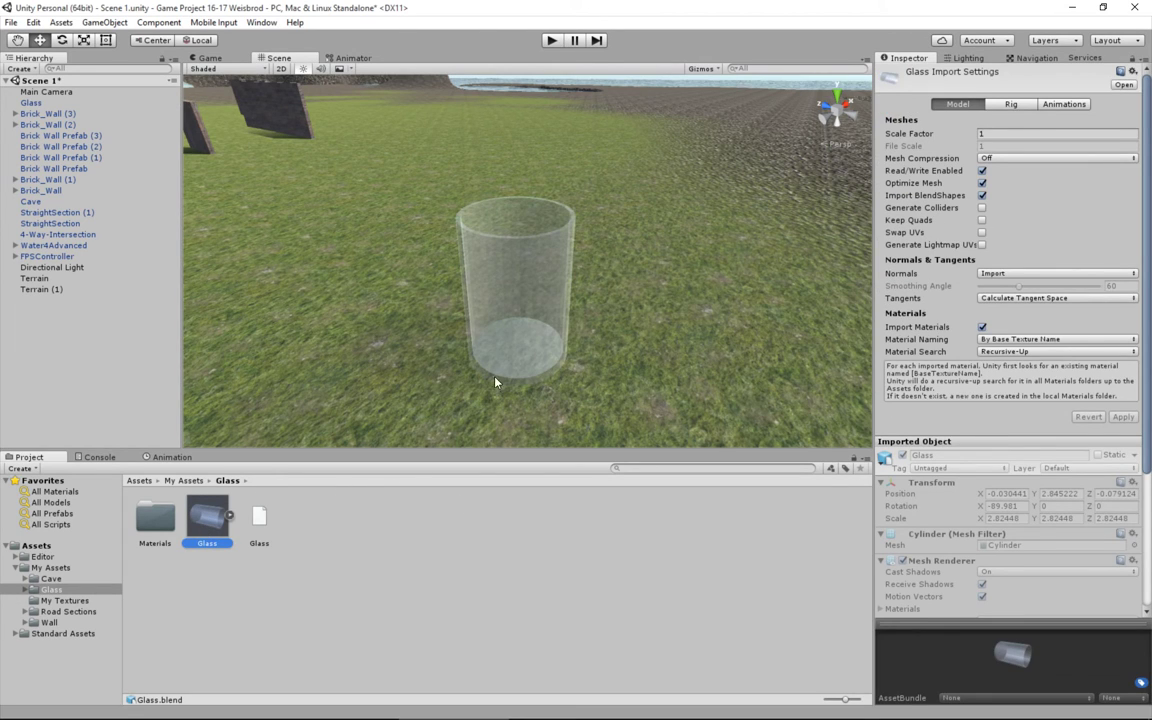
click(522, 329)
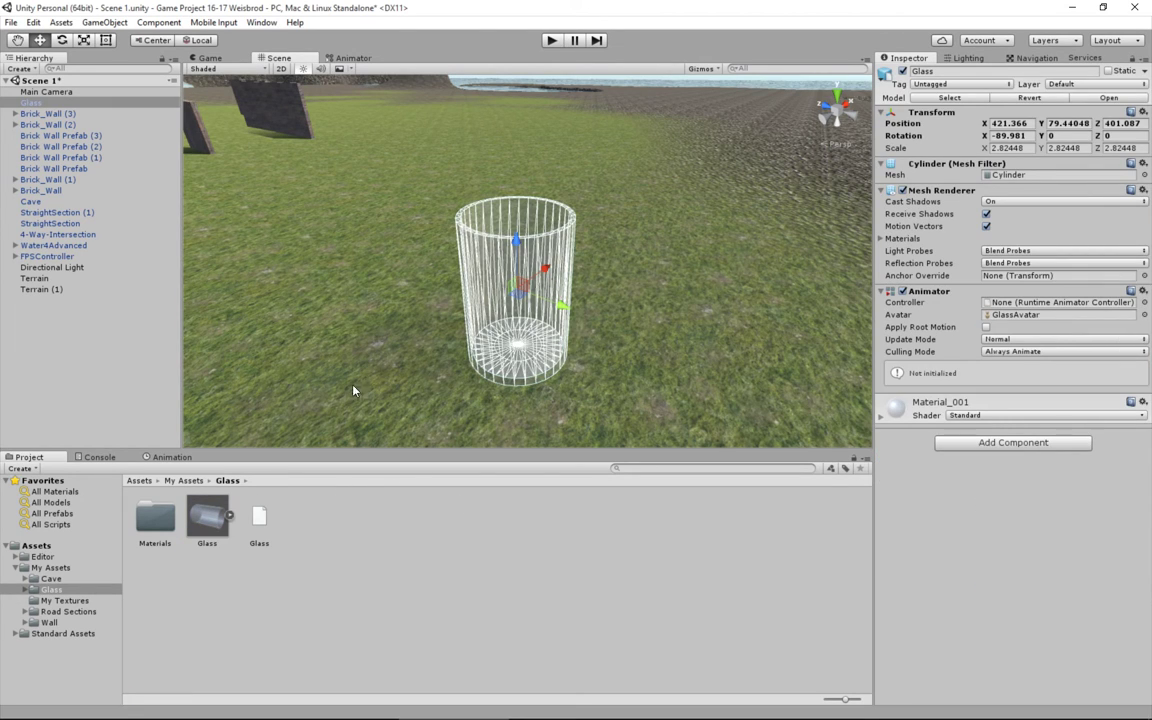
right_click(72, 102)
click(108, 176)
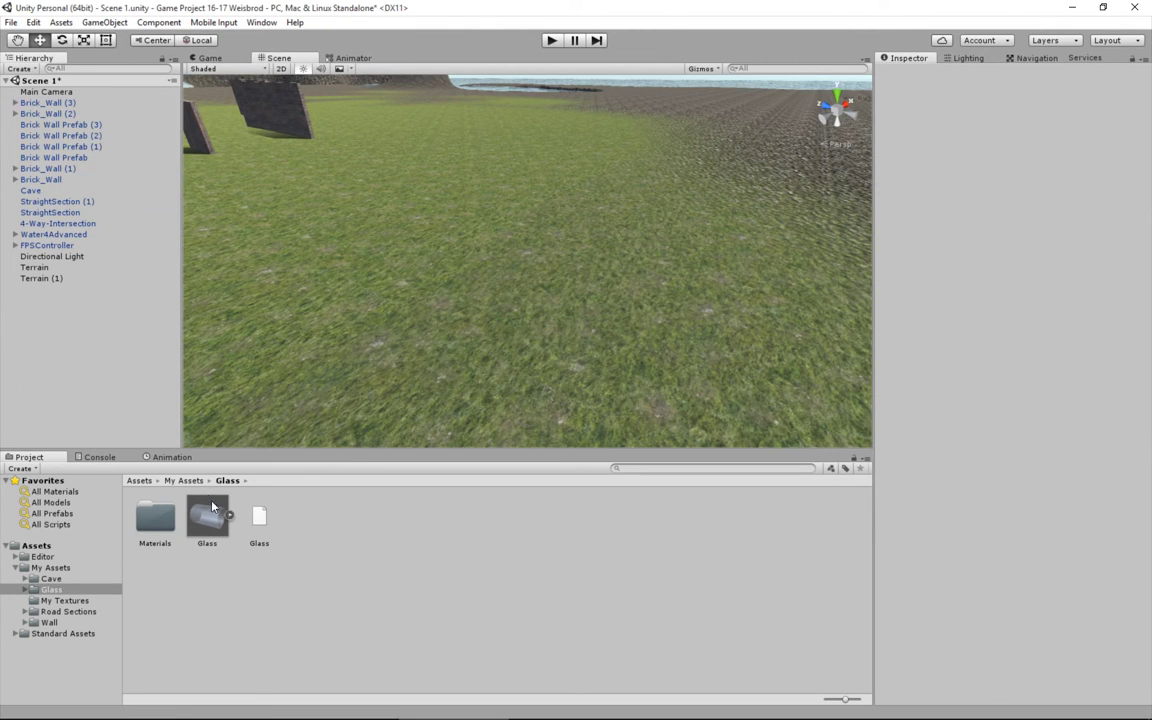
Examine the Glass model's contents in the project, including its Cylinder mesh and import settings
click(229, 516)
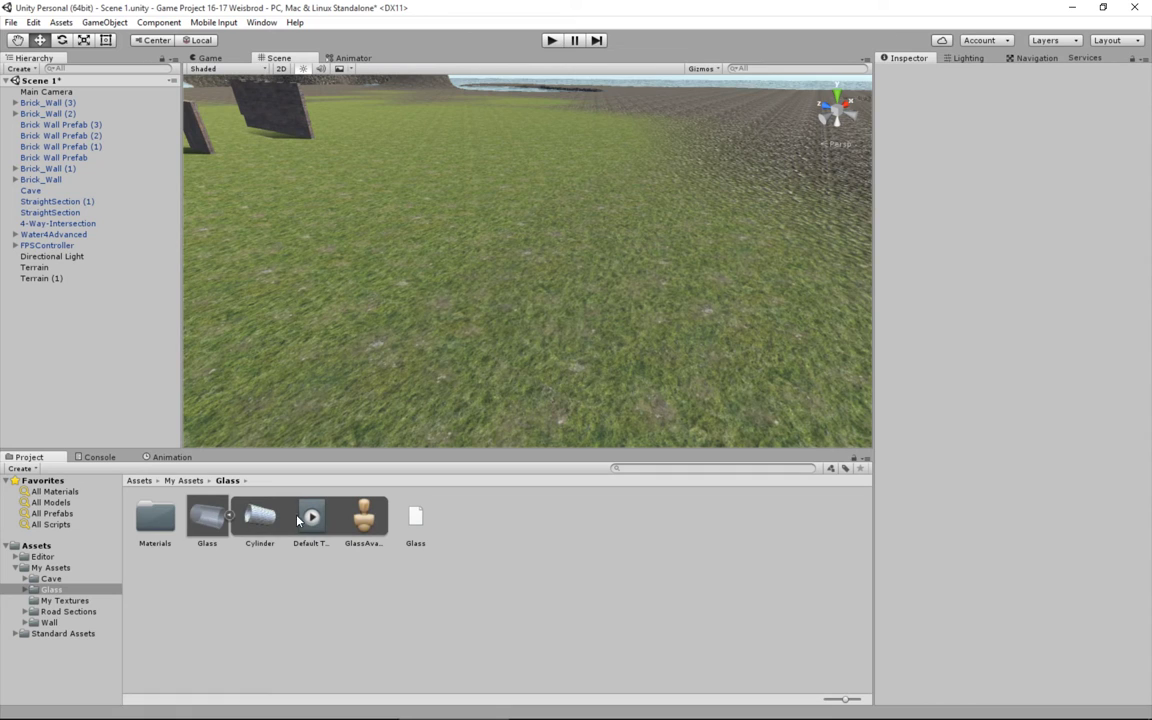
click(262, 518)
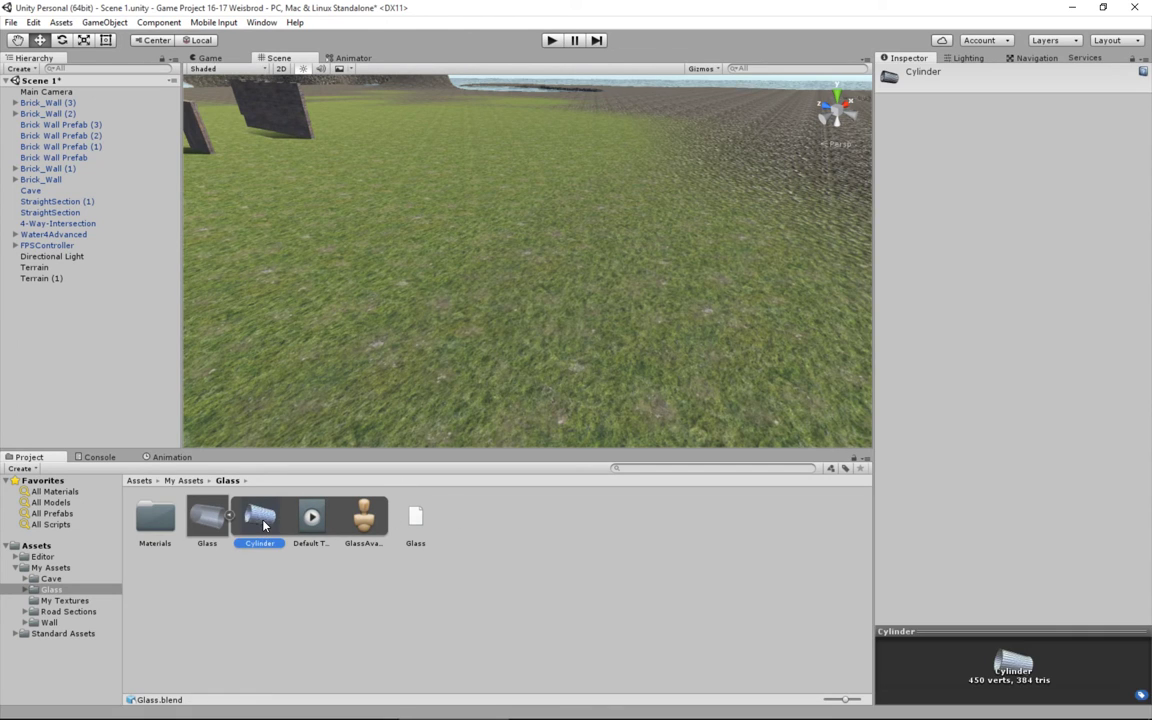
click(207, 516)
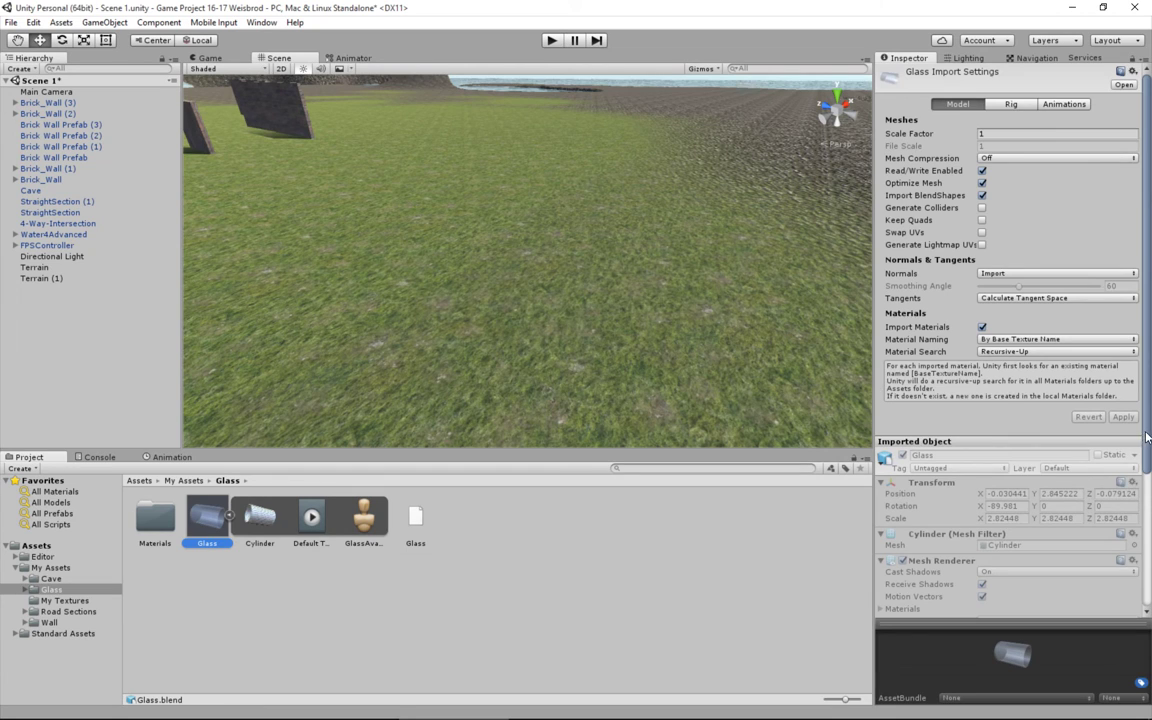
scroll(1121, 605, down, 5)
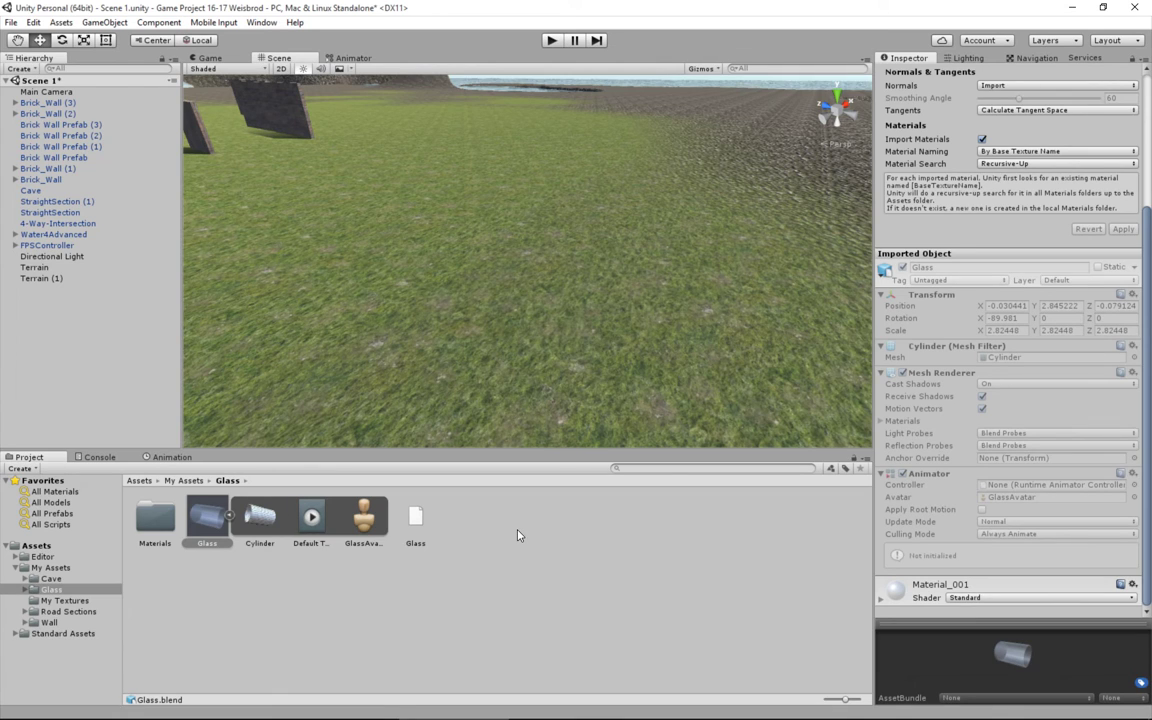
click(259, 522)
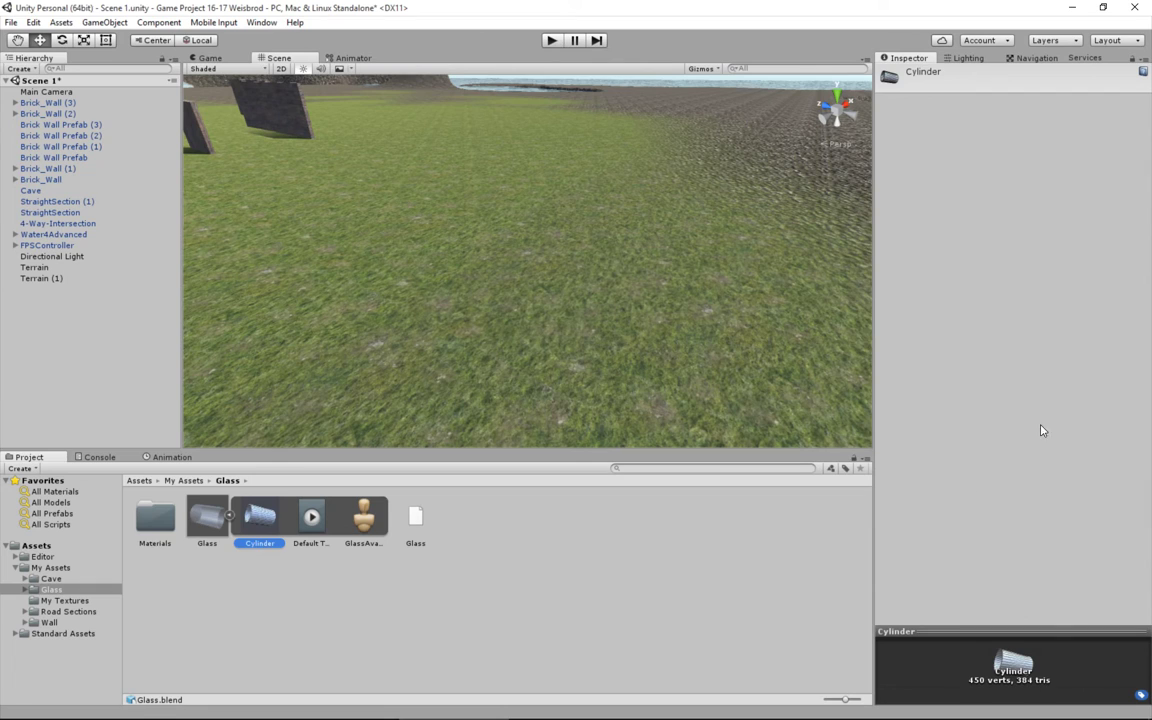
click(228, 517)
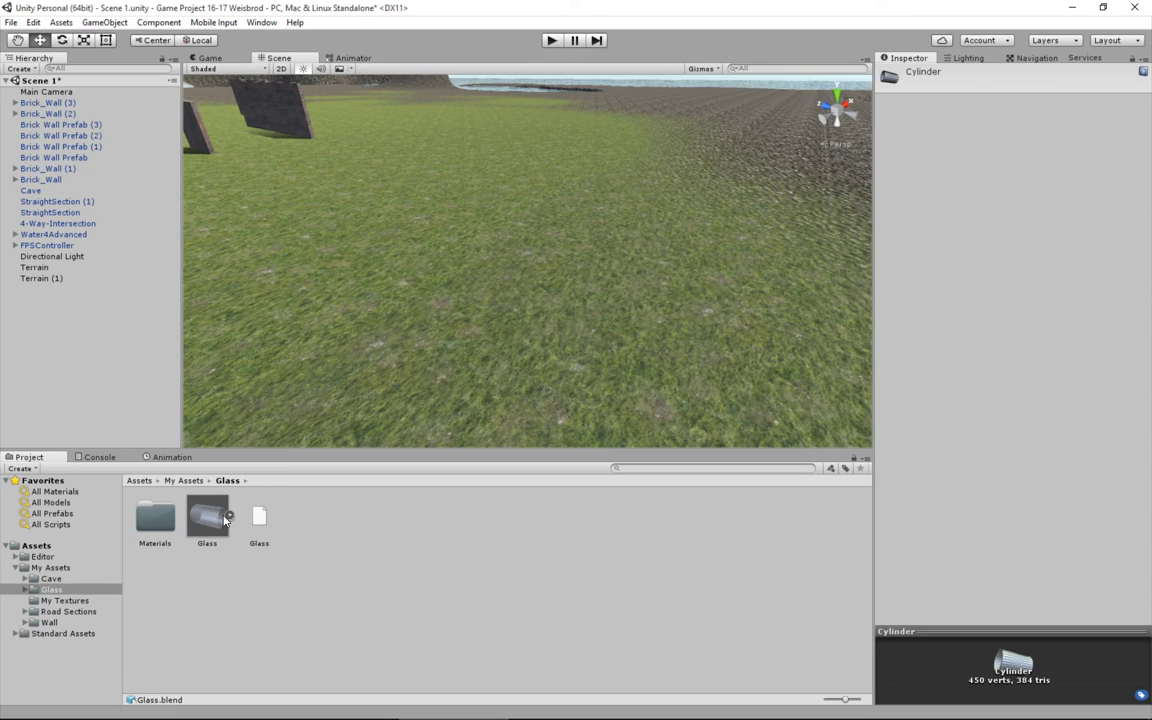
click(227, 517)
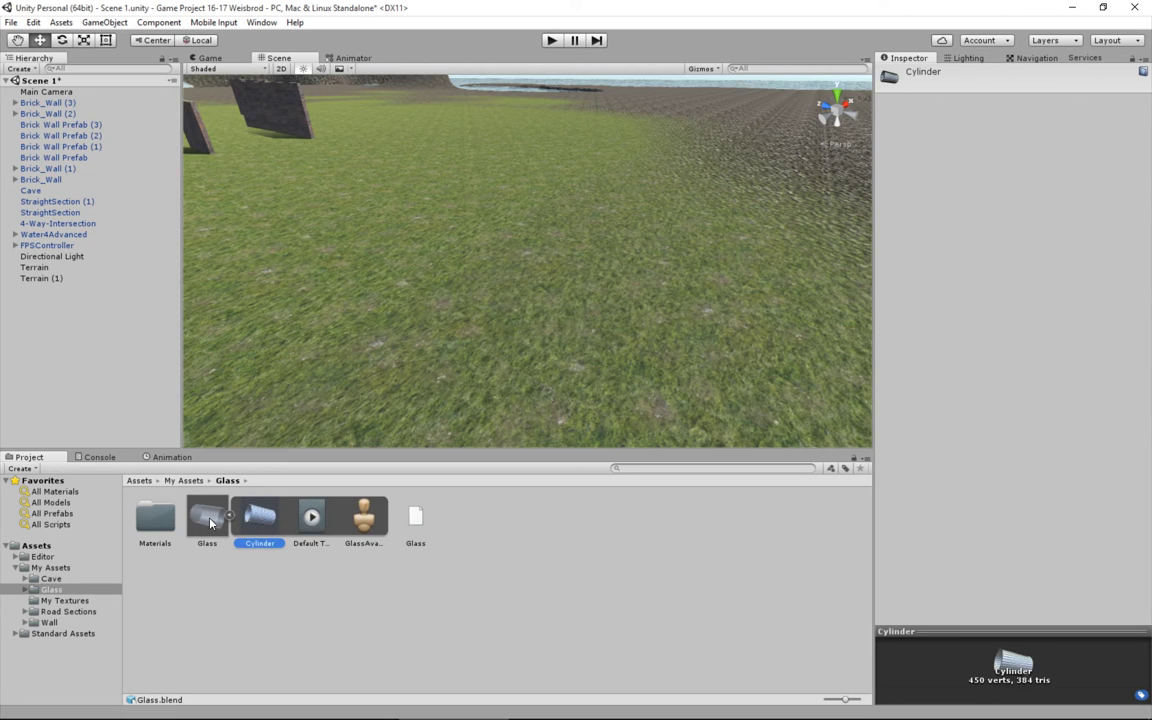
Expand Material_001 on the Glass model asset and set its rendering mode to Opaque
click(220, 519)
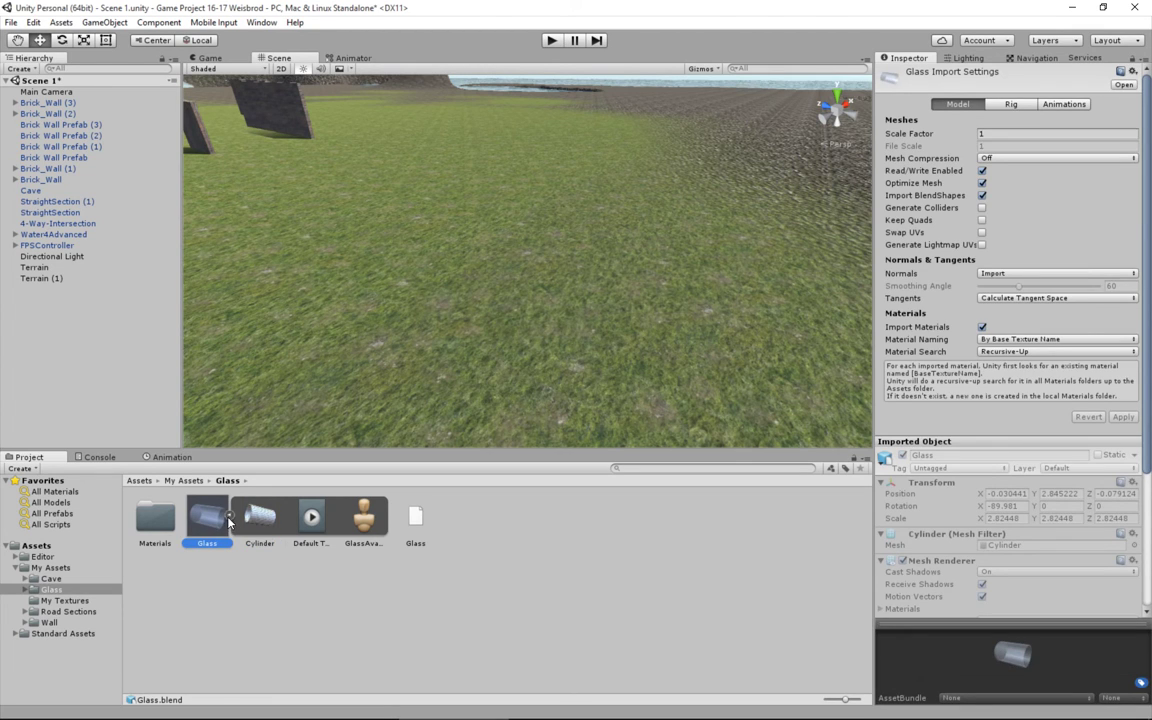
click(229, 517)
scroll(934, 405, down, 5)
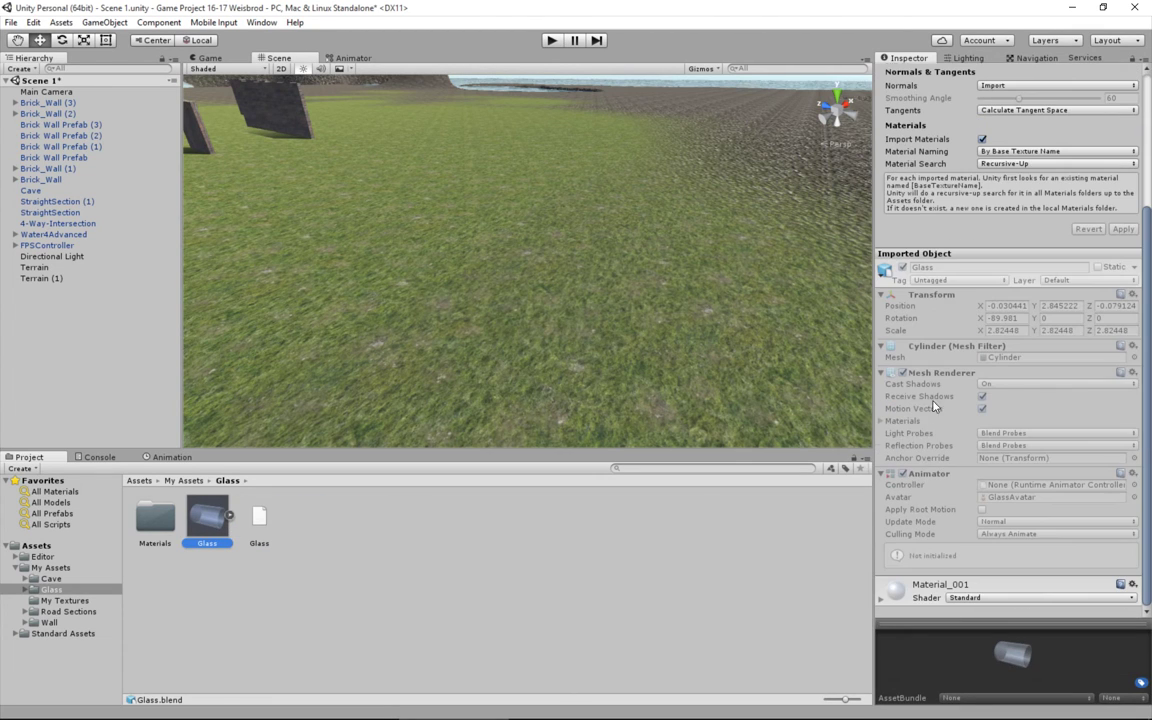
click(881, 599)
scroll(931, 400, down, 5)
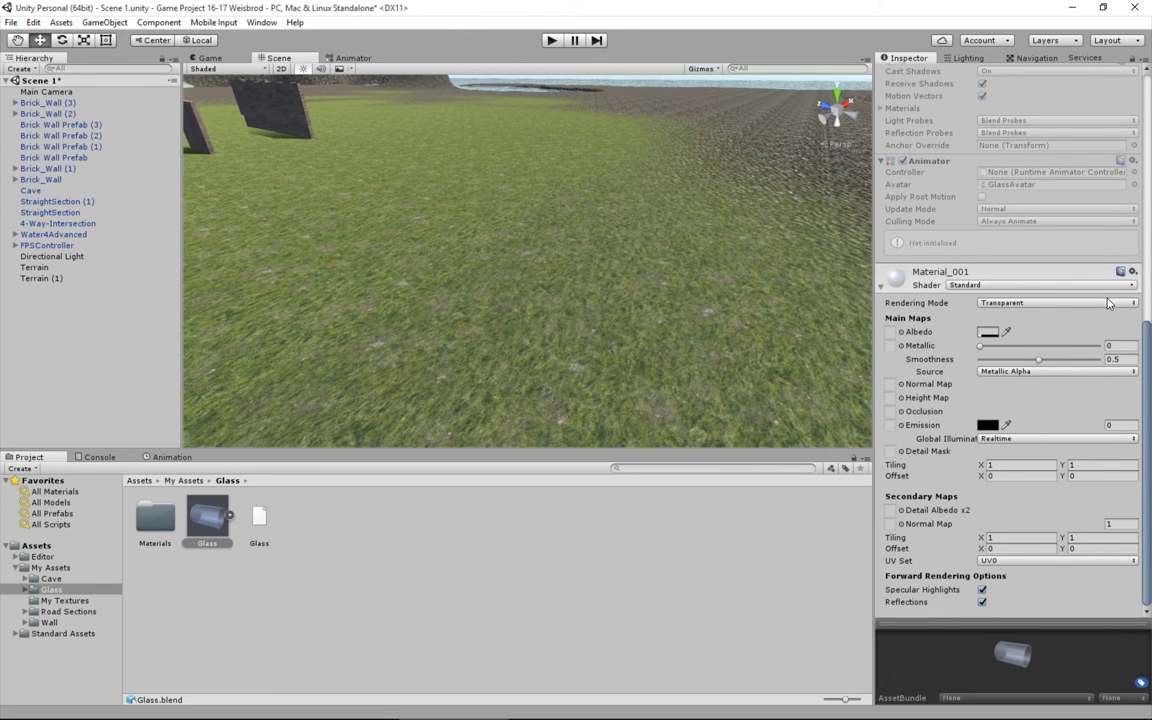
click(1078, 303)
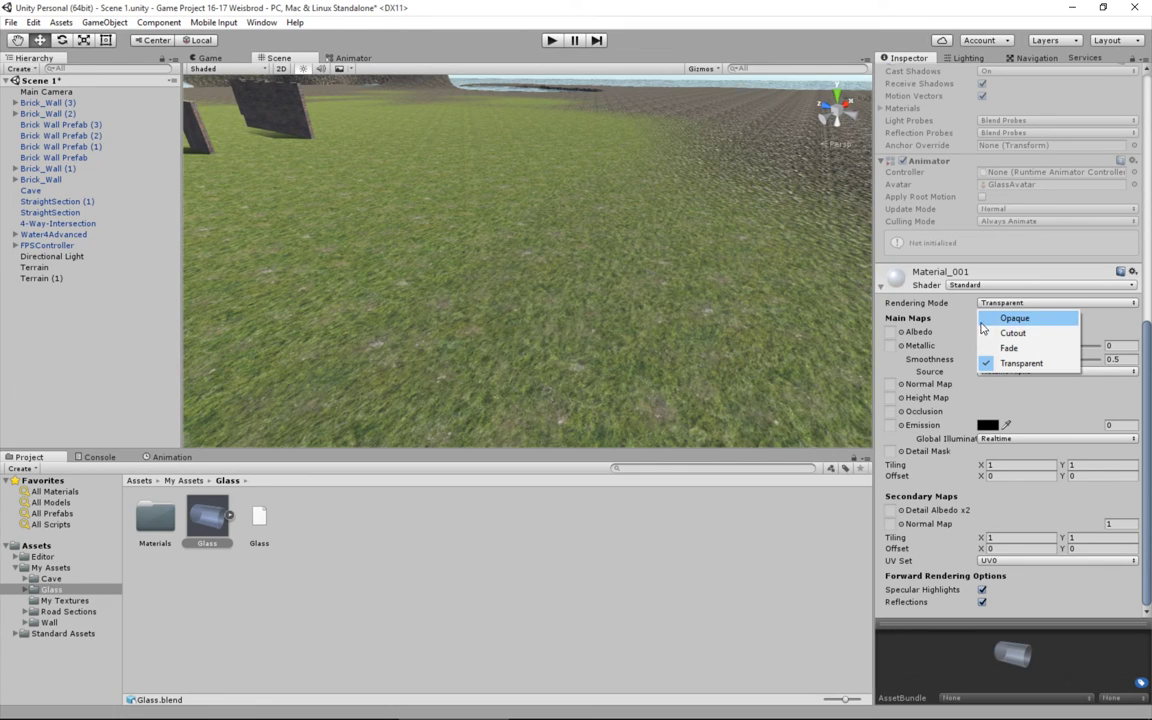
click(1018, 317)
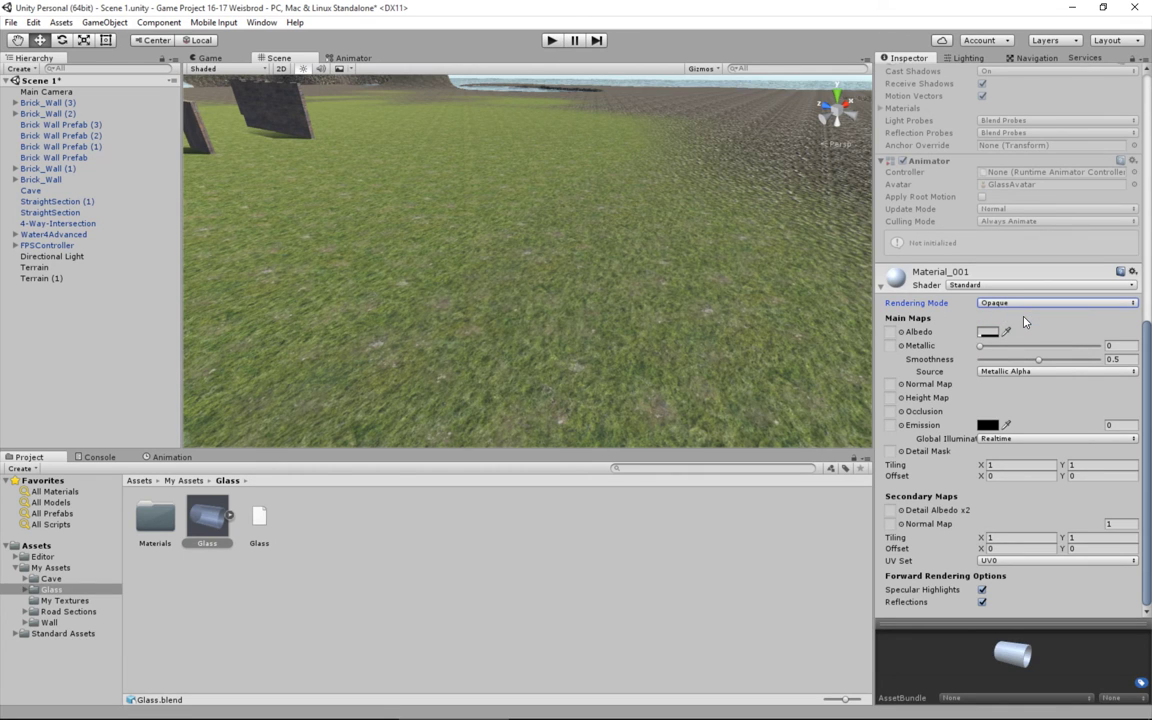
Place the Glass model onto the terrain's grassy area and set its material's rendering mode to Transparent
drag(207, 517, 577, 325)
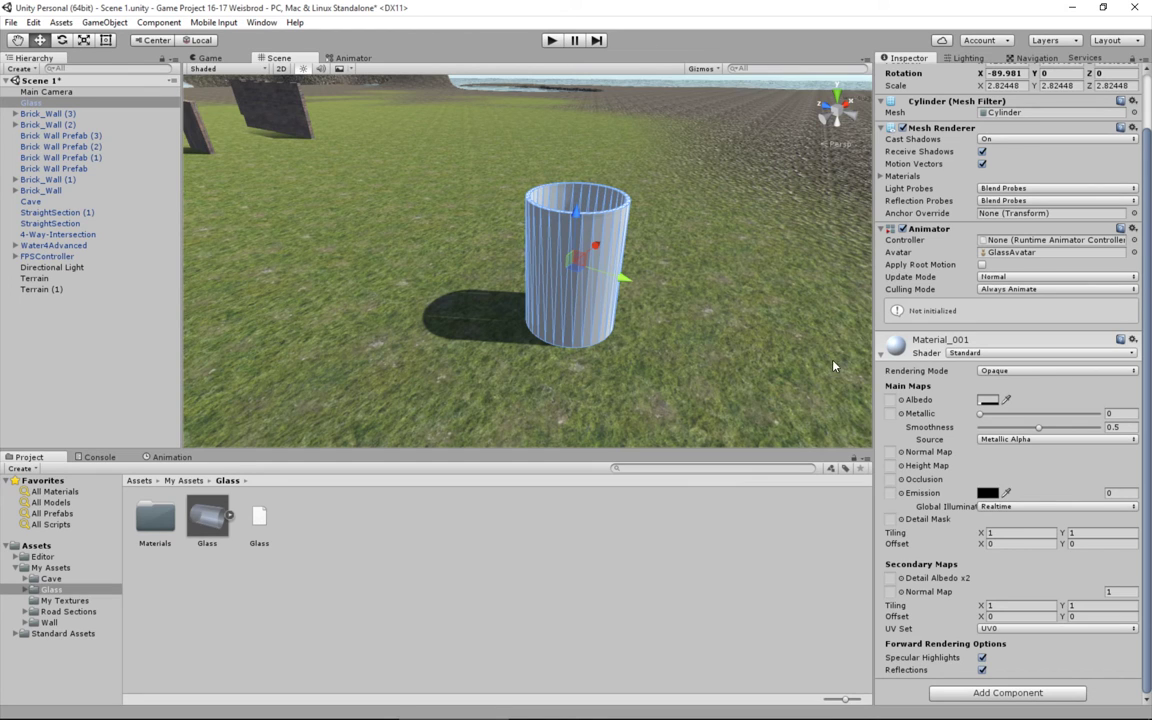
click(1027, 372)
click(1002, 432)
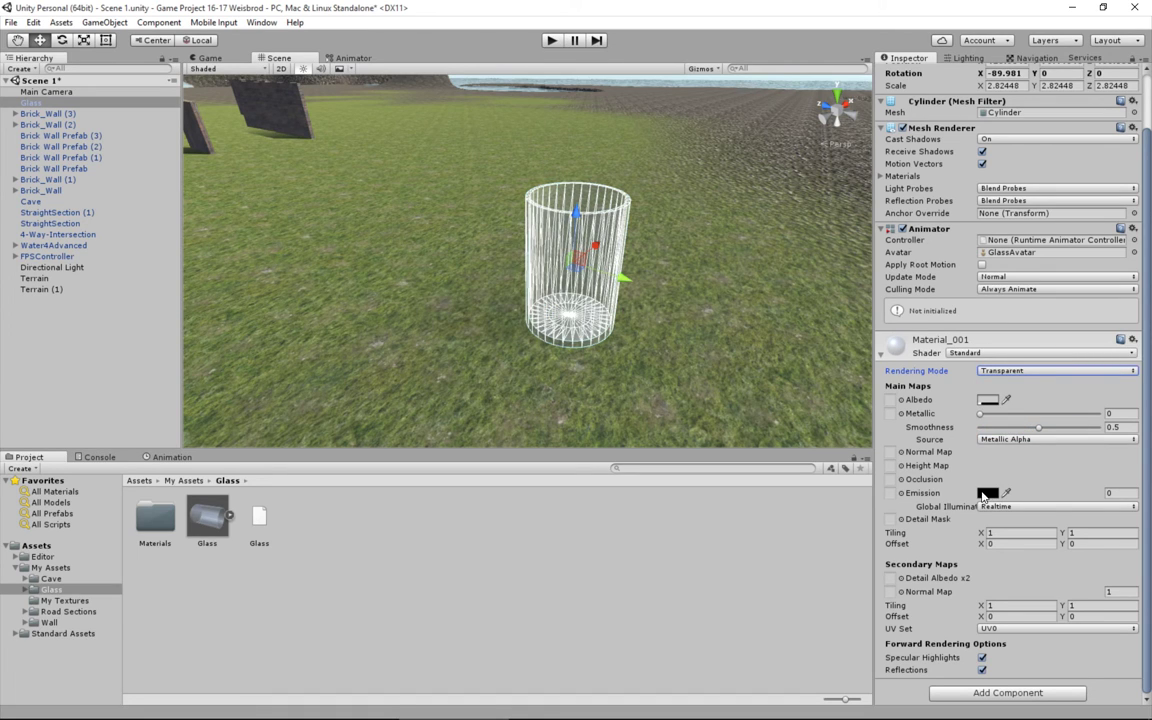
Set the glass material's albedo to dark red (137, 36, 36) with alpha 125, and deselect the glass
click(986, 400)
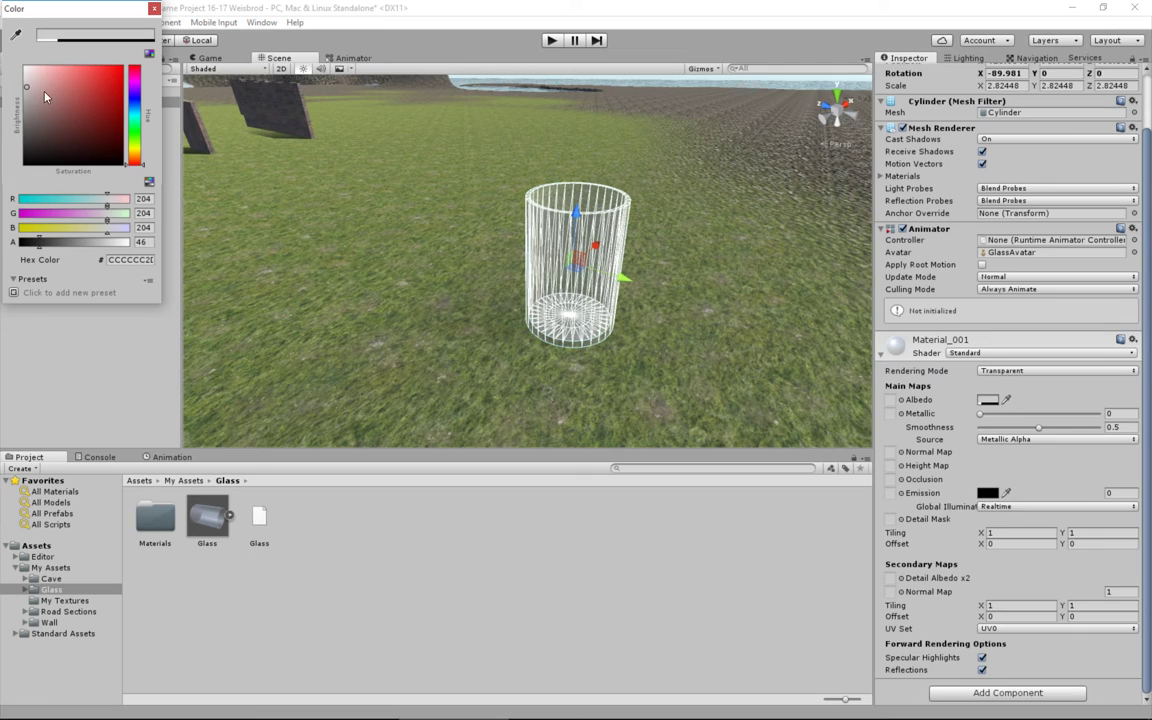
drag(34, 87, 95, 111)
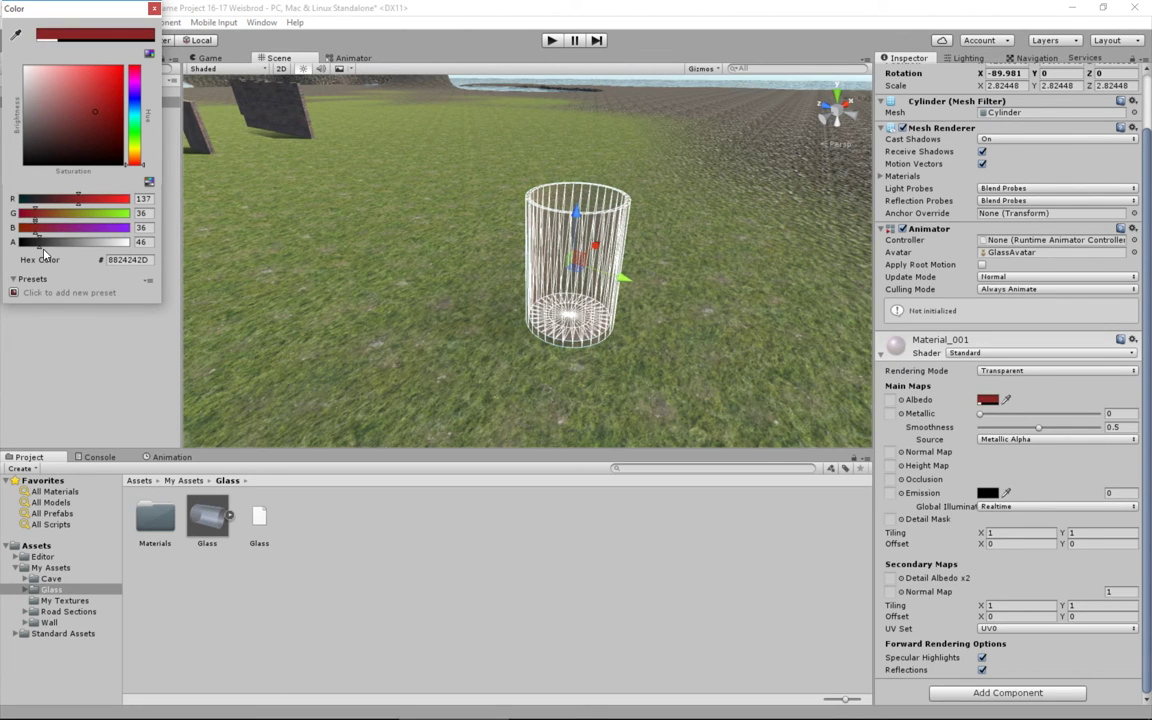
drag(38, 243, 74, 253)
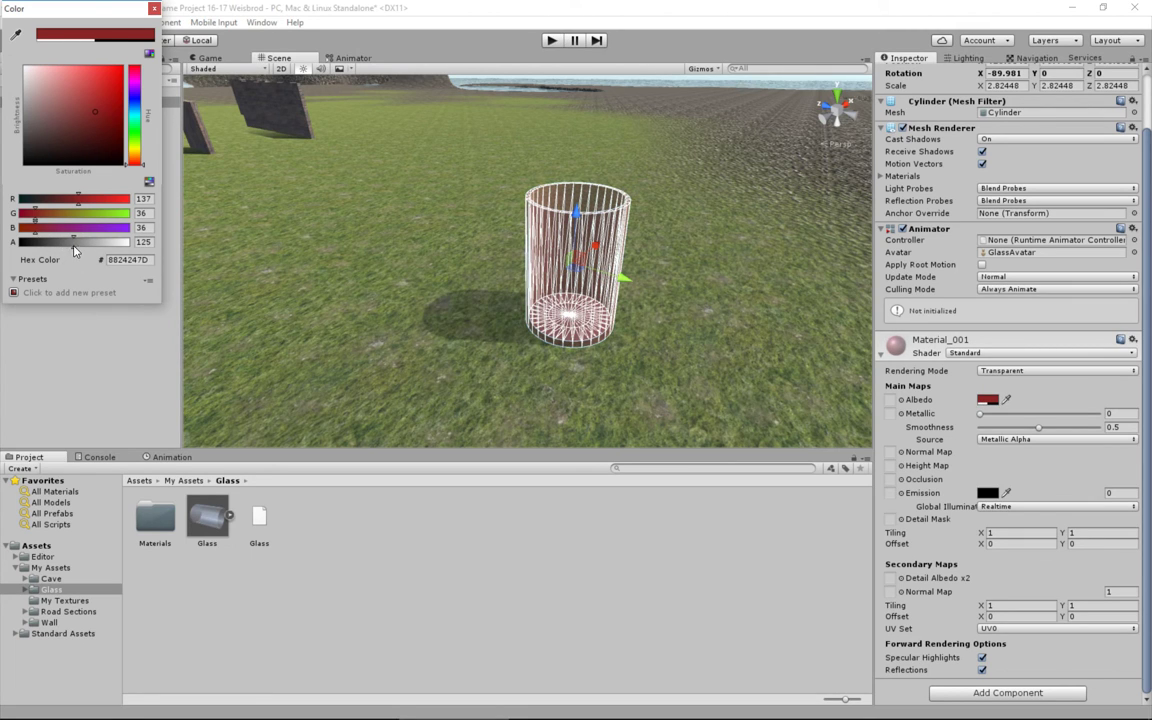
click(153, 9)
click(215, 308)
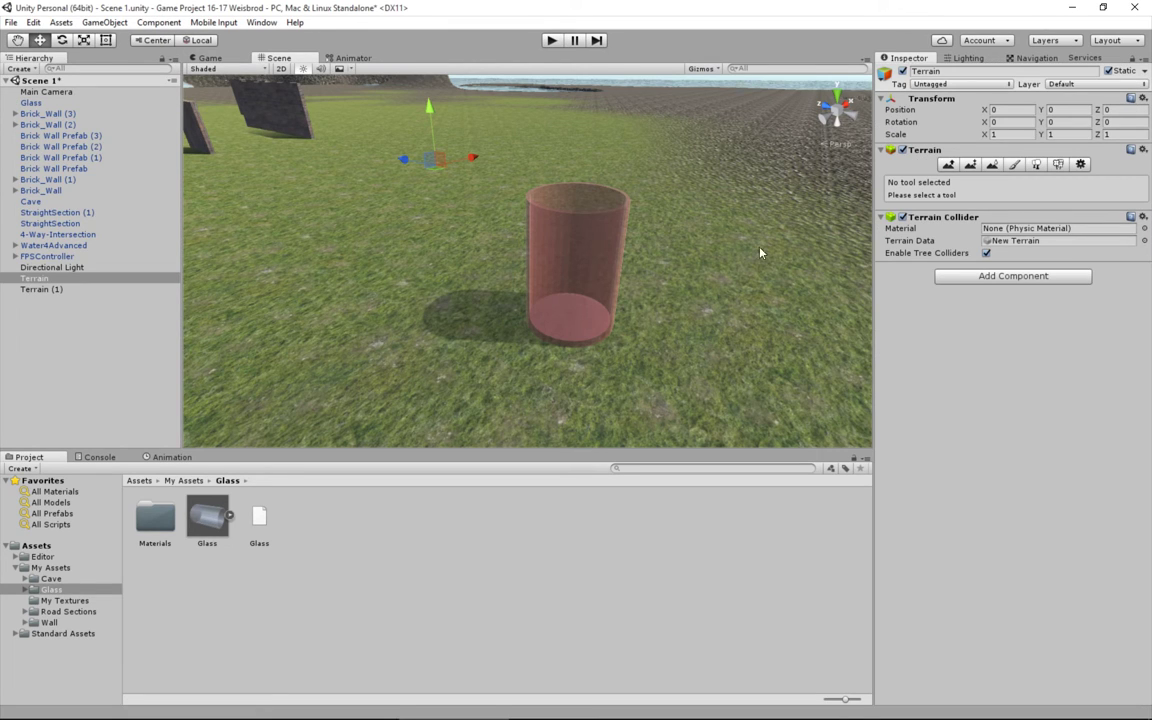
Set the Glass model's Material_001 albedo to light blue (99, 111, 225) with alpha 61
click(207, 518)
scroll(960, 466, down, 10)
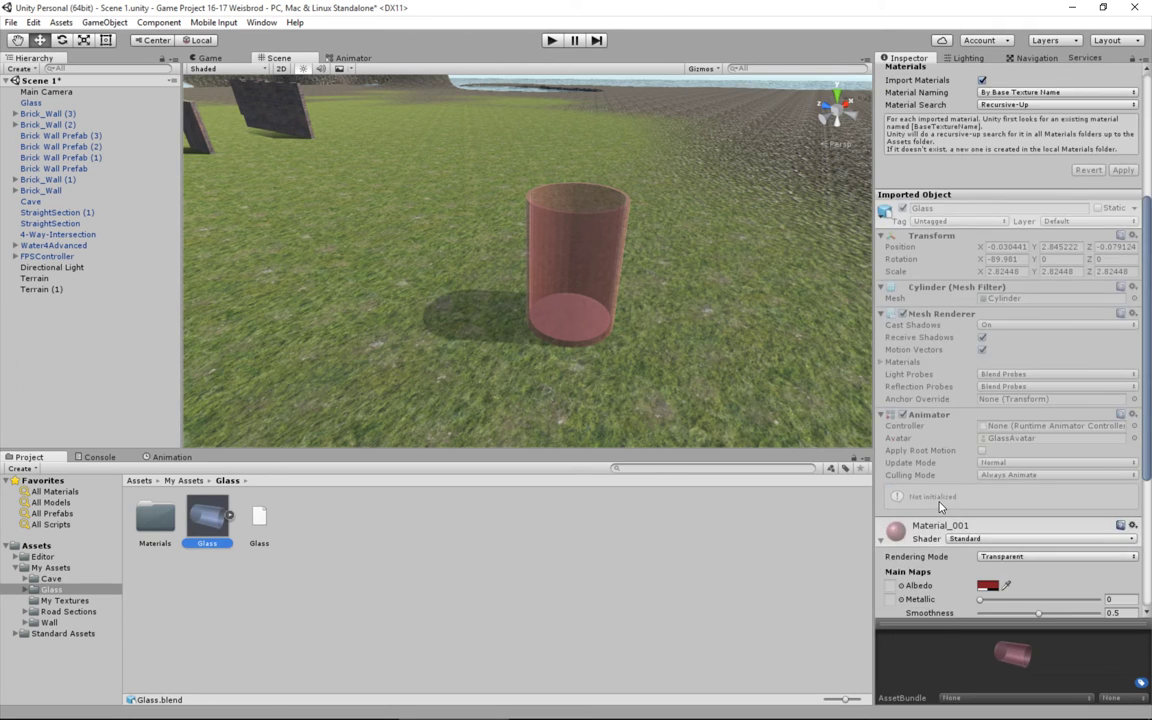
click(987, 331)
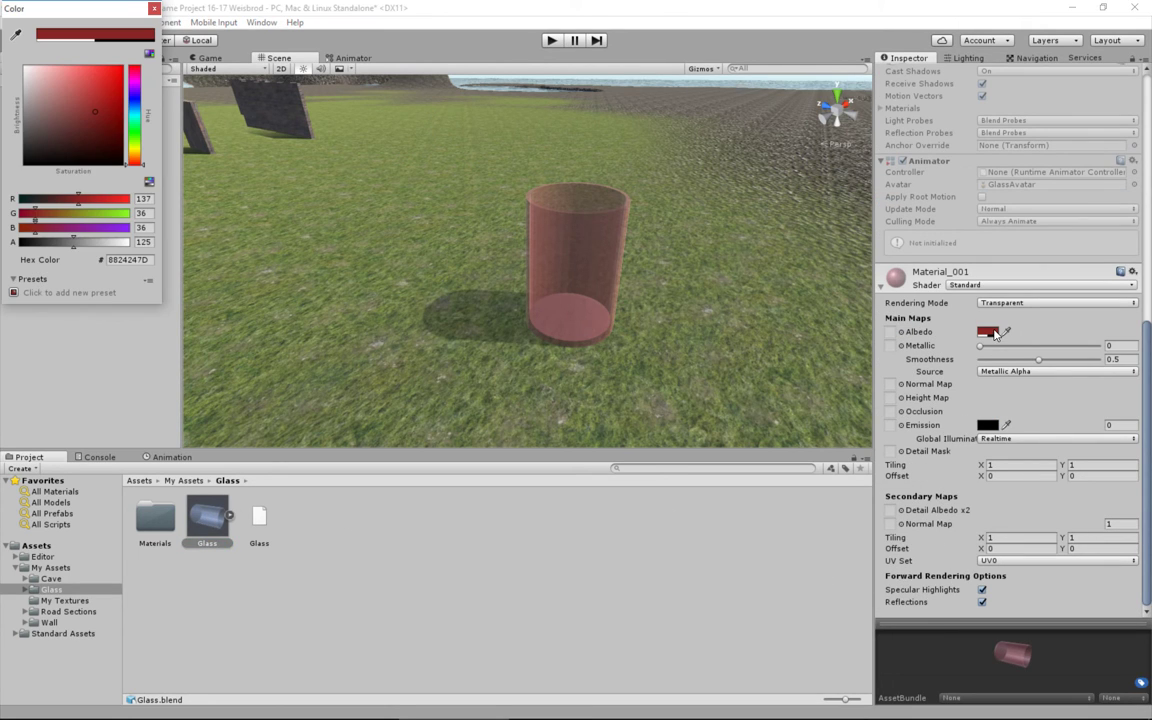
click(100, 87)
drag(140, 117, 131, 100)
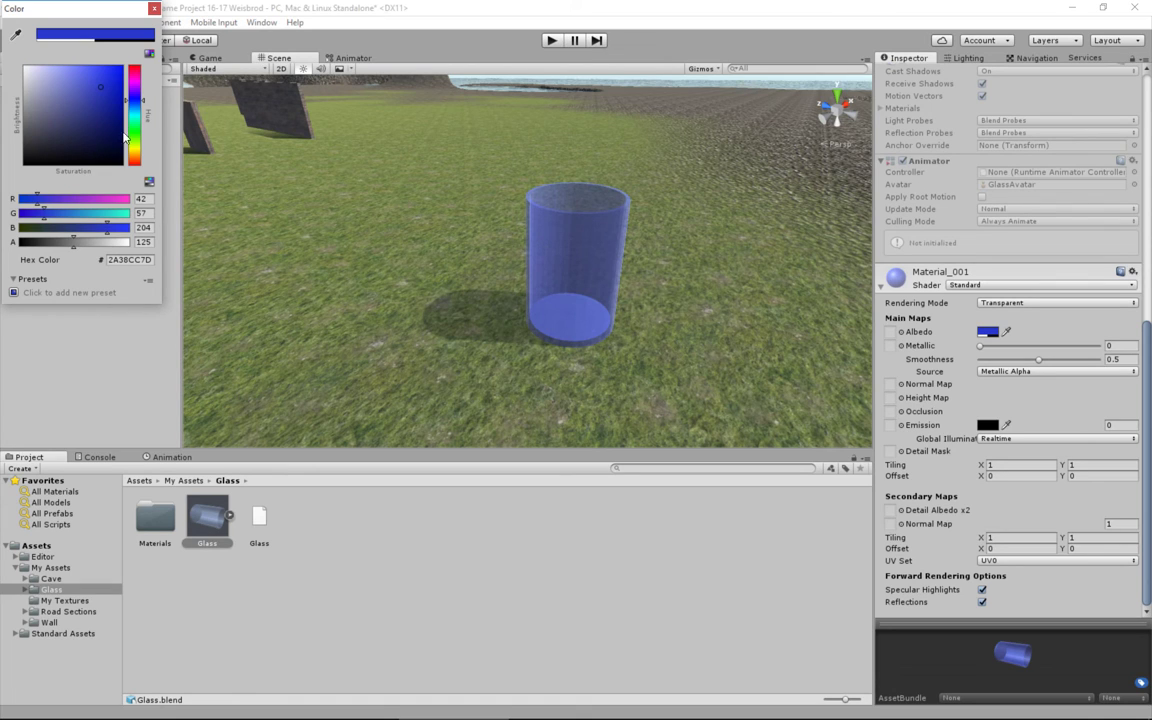
mouse_move(83, 95)
mouse_down()
mouse_move(71, 71)
mouse_move(79, 79)
mouse_up()
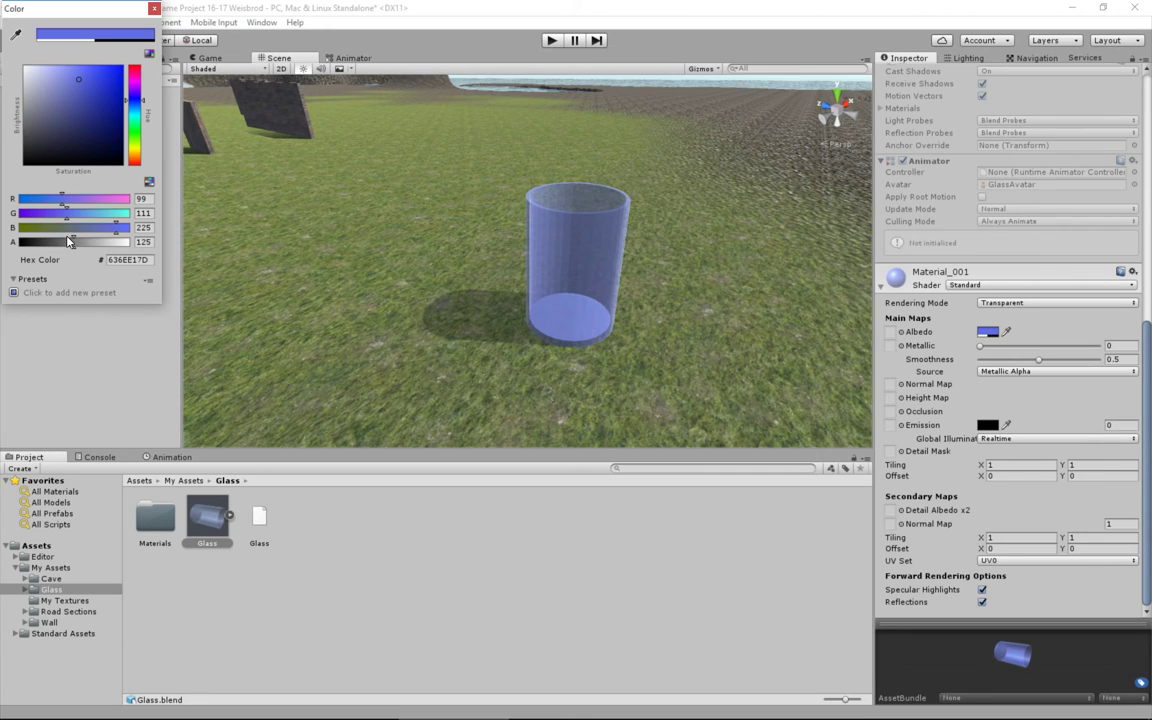
mouse_move(62, 243)
mouse_down()
mouse_move(35, 248)
mouse_move(47, 249)
mouse_up()
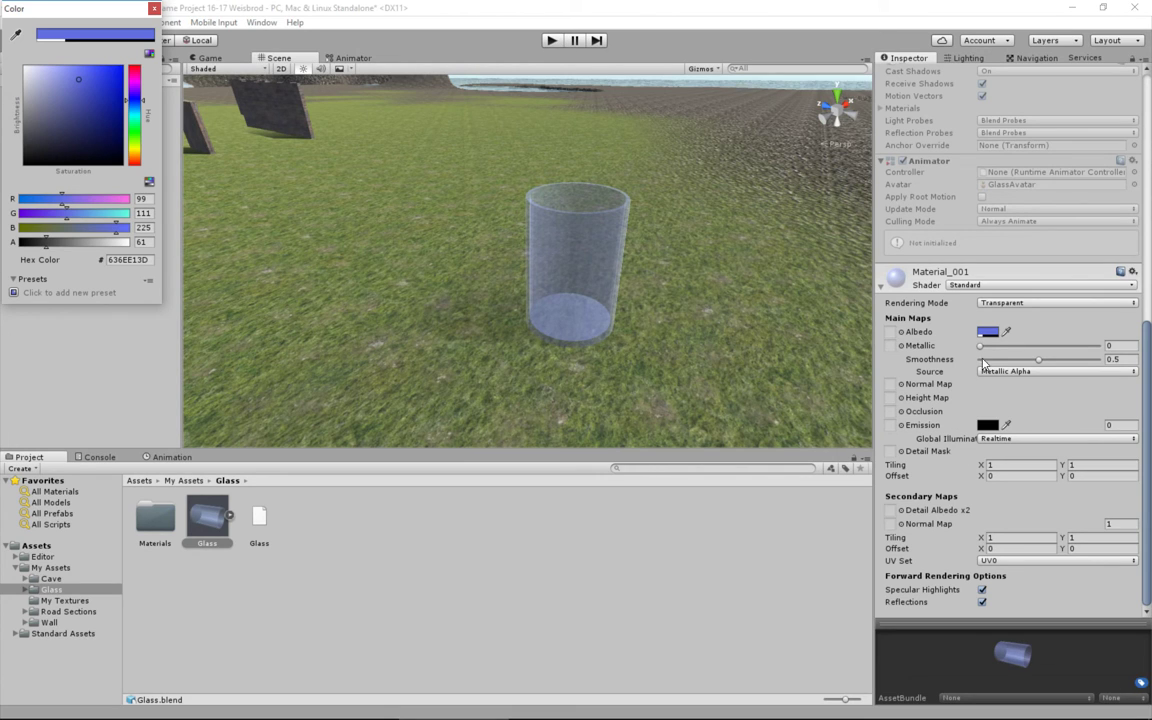
Set the glass material's metallic to 0.282 and smoothness to 0.506, and inspect the glass from above and the side
click(888, 320)
mouse_move(980, 346)
mouse_down()
mouse_move(1020, 347)
mouse_move(1008, 347)
mouse_move(1007, 370)
mouse_move(1020, 371)
mouse_move(986, 362)
mouse_move(1107, 375)
mouse_move(1010, 374)
mouse_up()
right_drag(631, 255, 514, 381)
scroll(516, 383, up, 4)
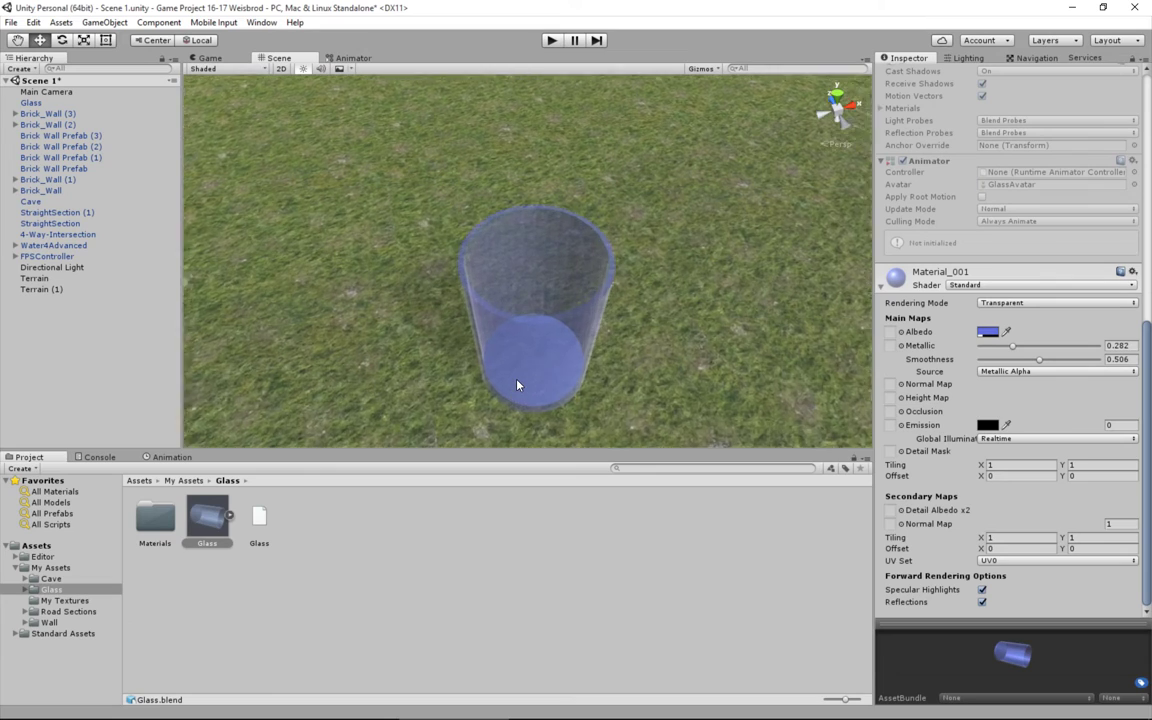
scroll(522, 380, up, 2)
scroll(537, 378, down, 4)
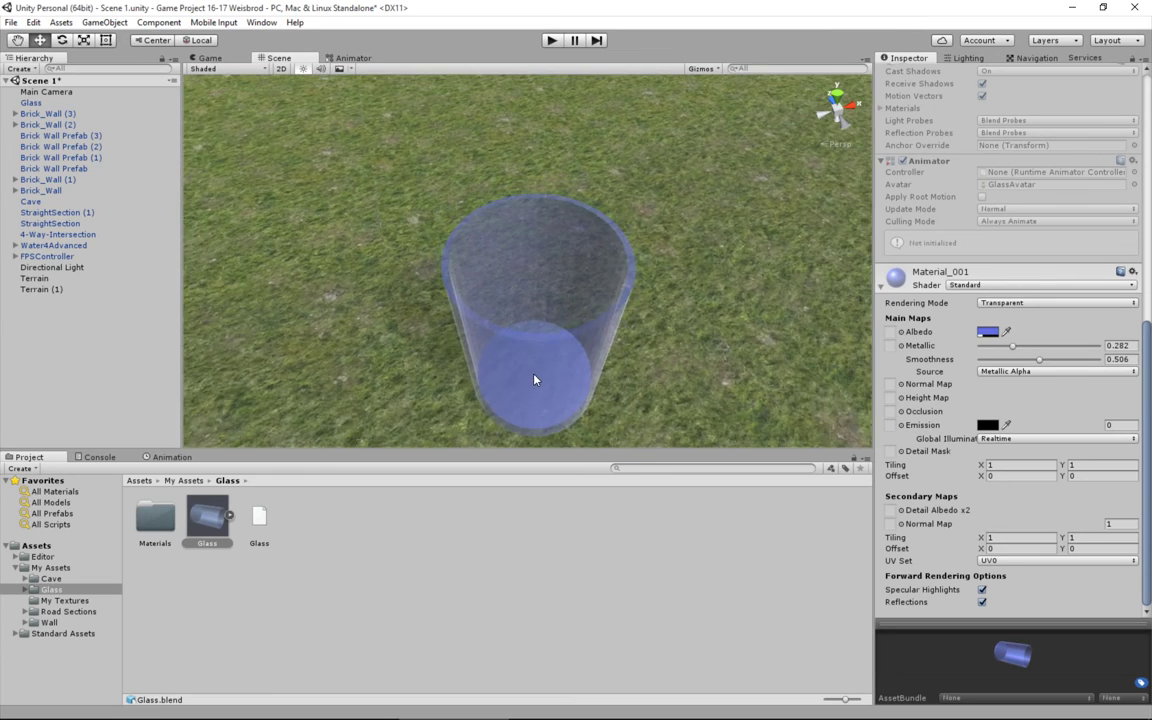
right_drag(528, 374, 637, 211)
middle_drag(637, 211, 643, 213)
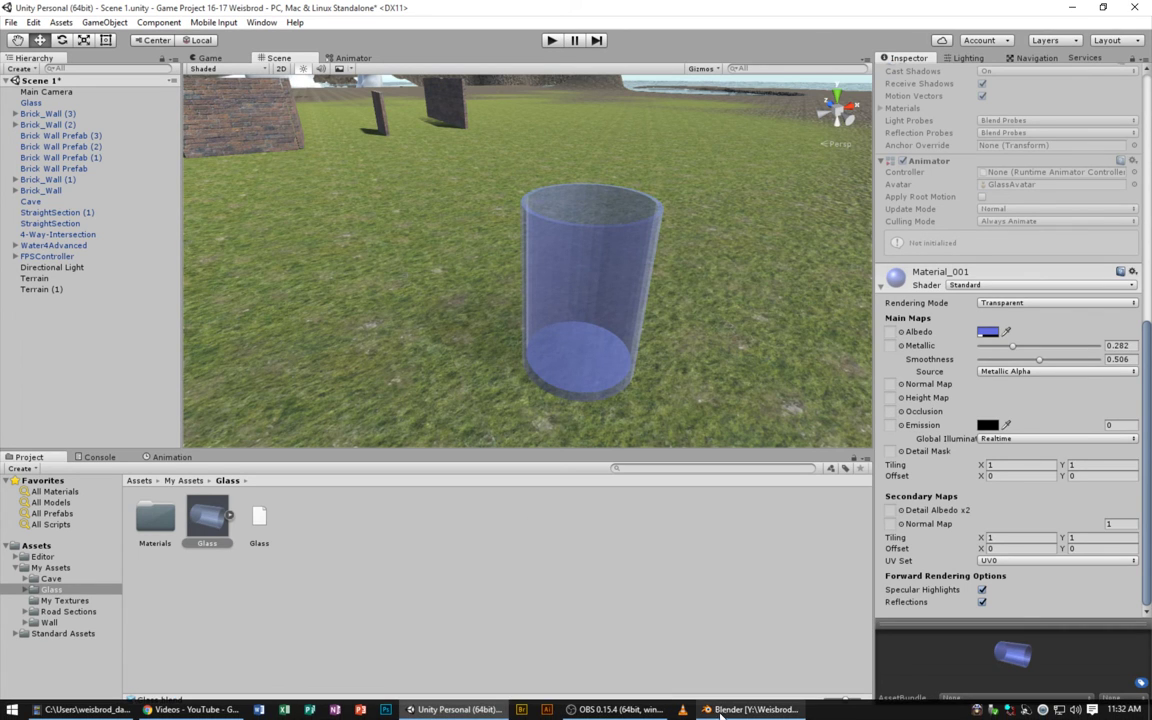
Review the glass material in Blender, and its rendering mode options and albedo colour in Unity, without changing them
click(724, 710)
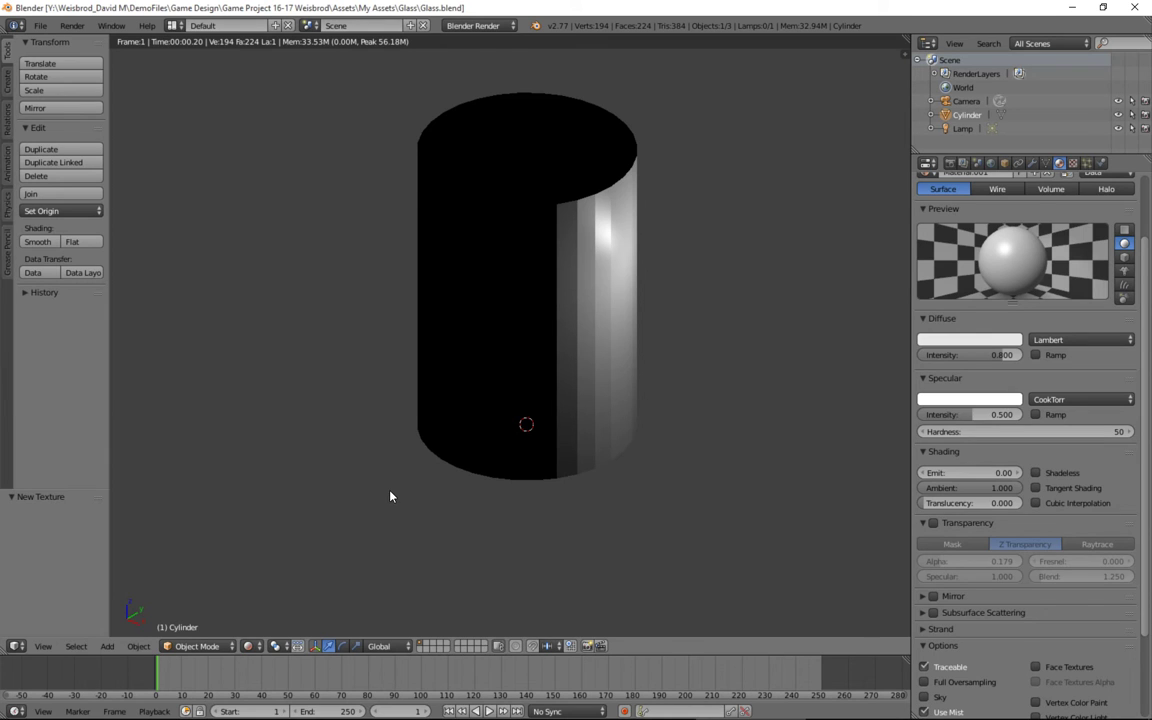
key(alt+Tab)
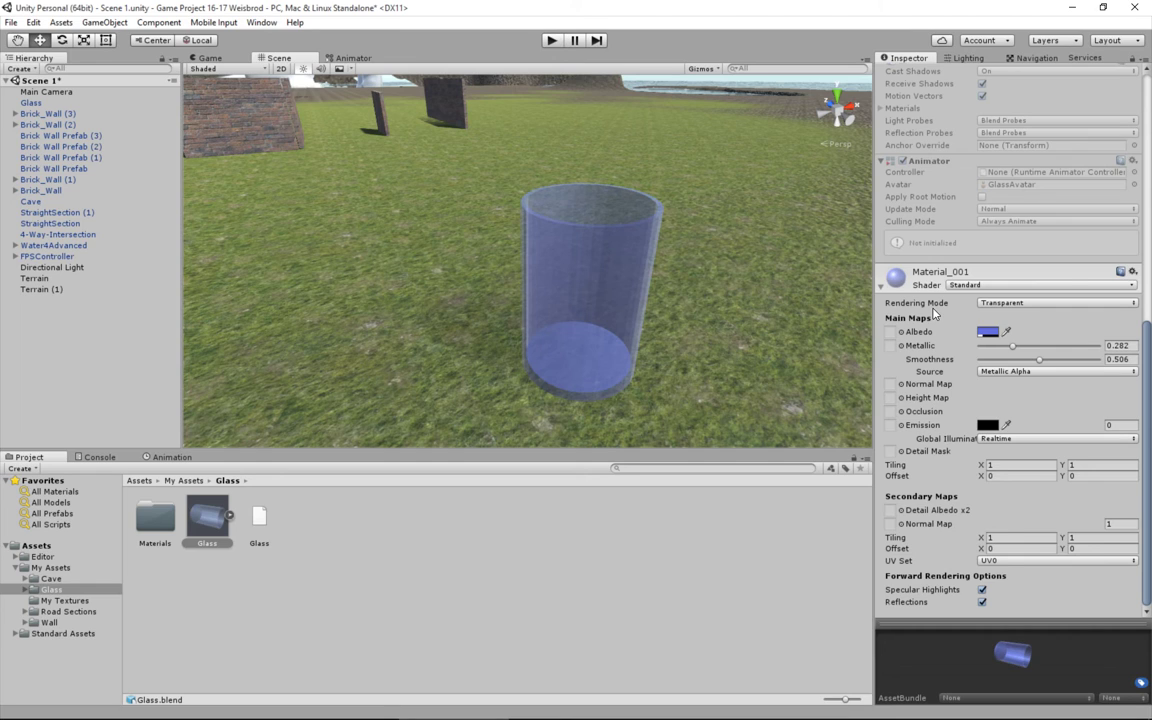
click(1048, 303)
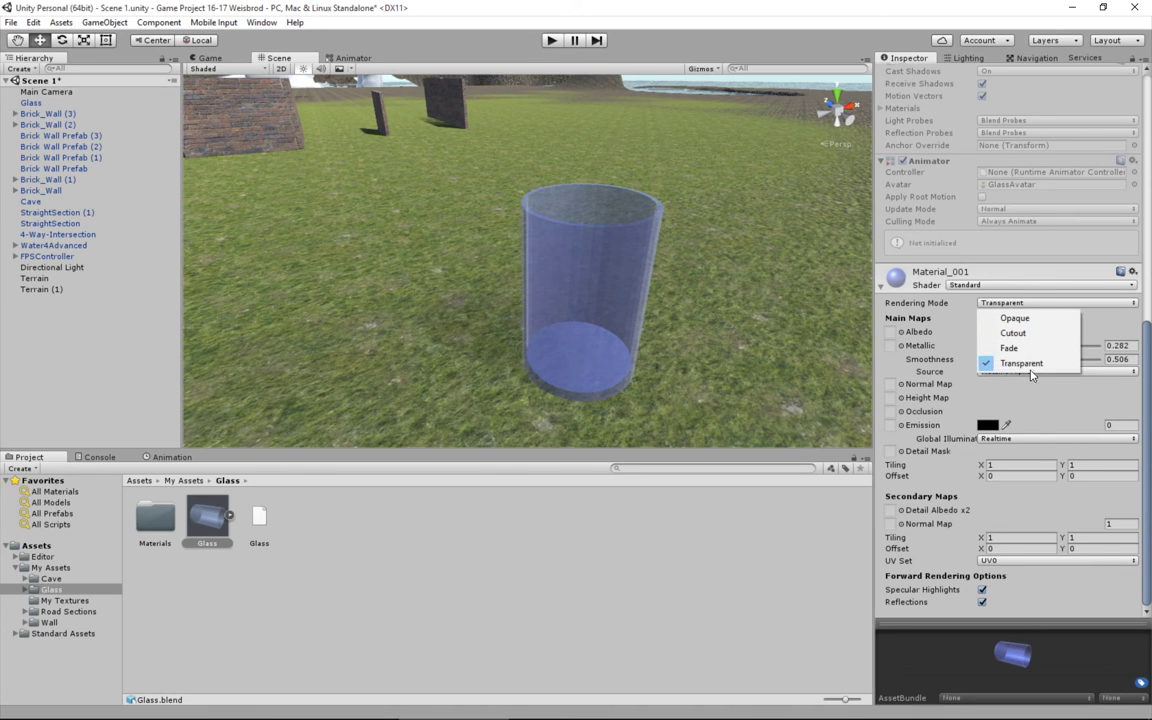
click(1018, 298)
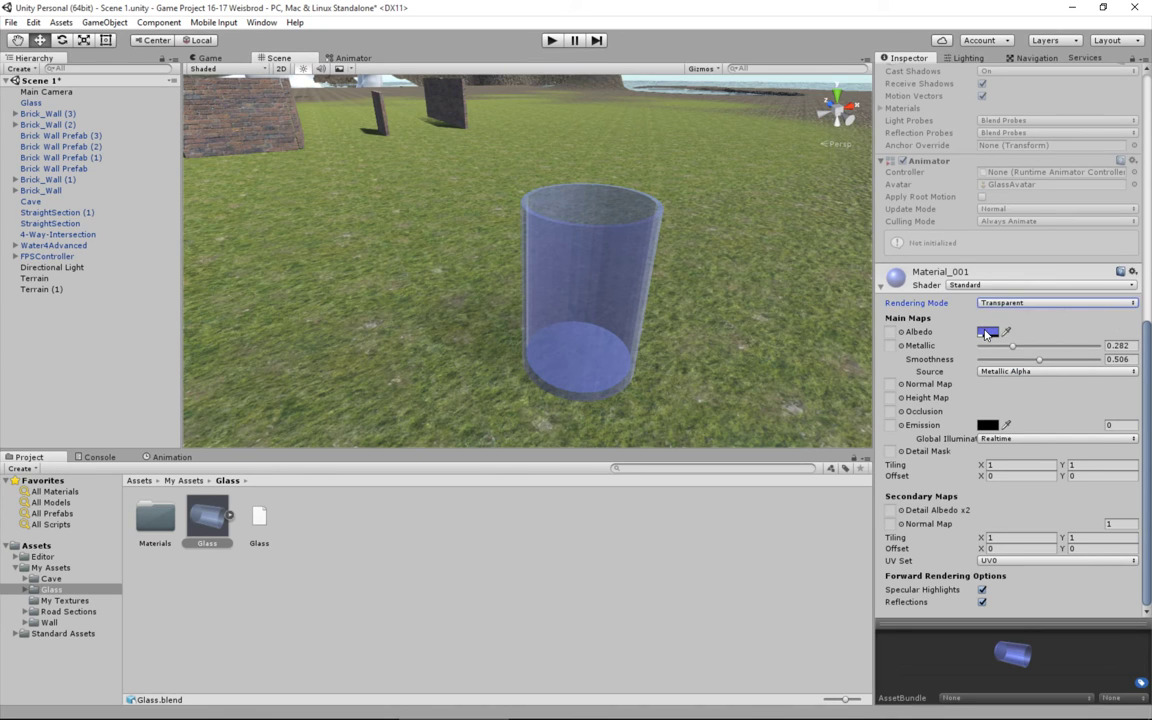
click(987, 332)
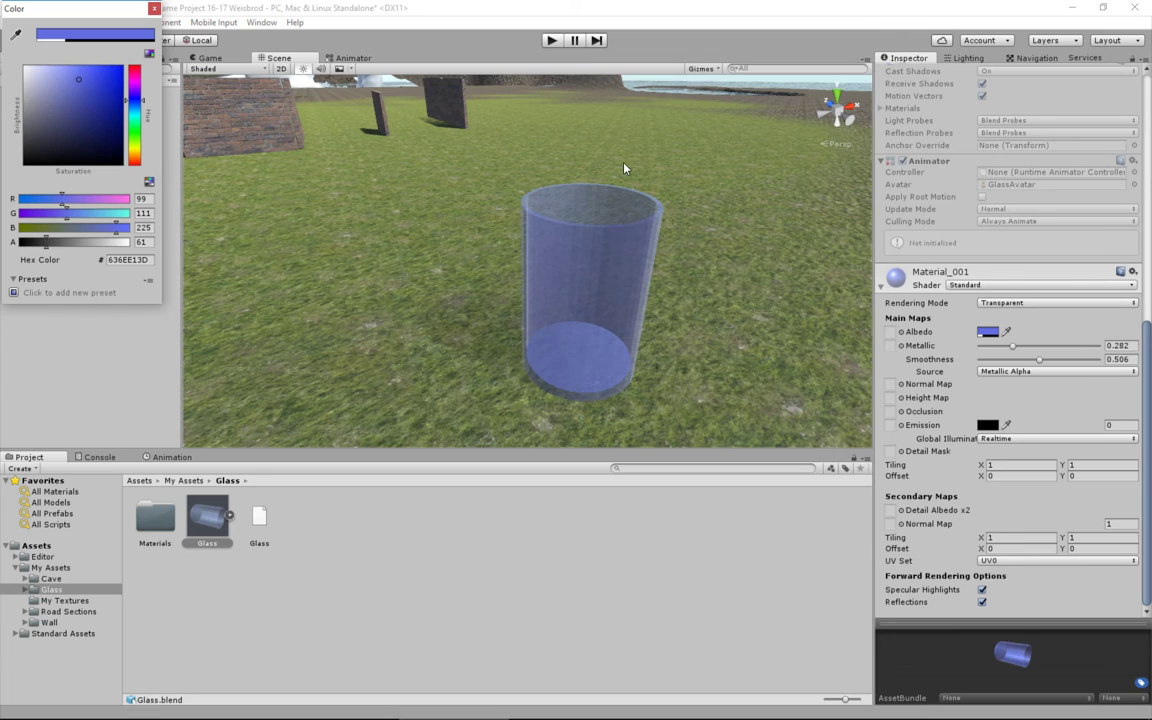
click(152, 8)
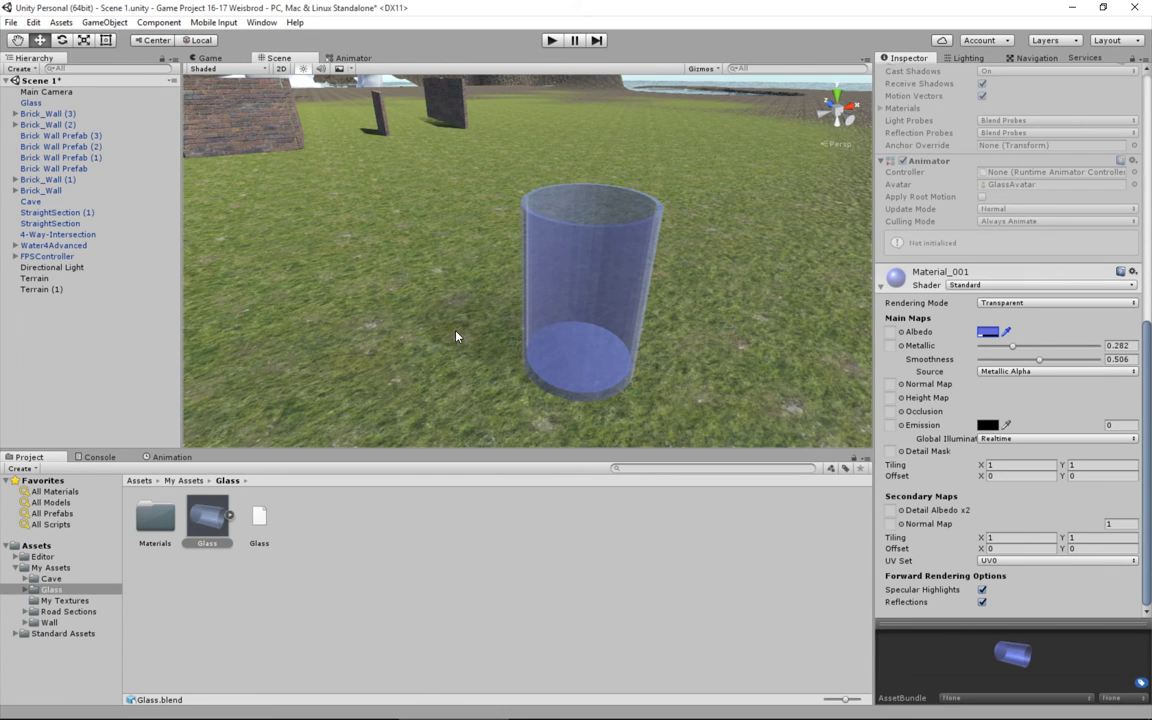
Switch to Blender and display the glass in solid viewport shading, seen from above at an angle
key(alt+Tab)
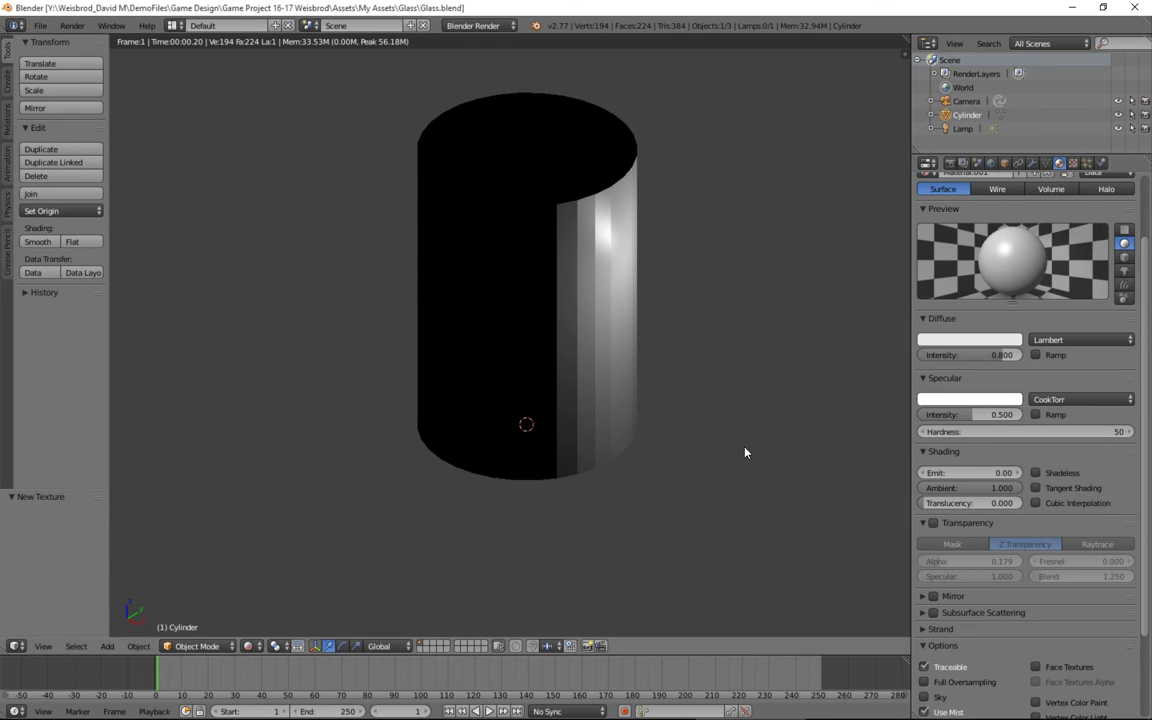
key(alt+Tab)
click(248, 647)
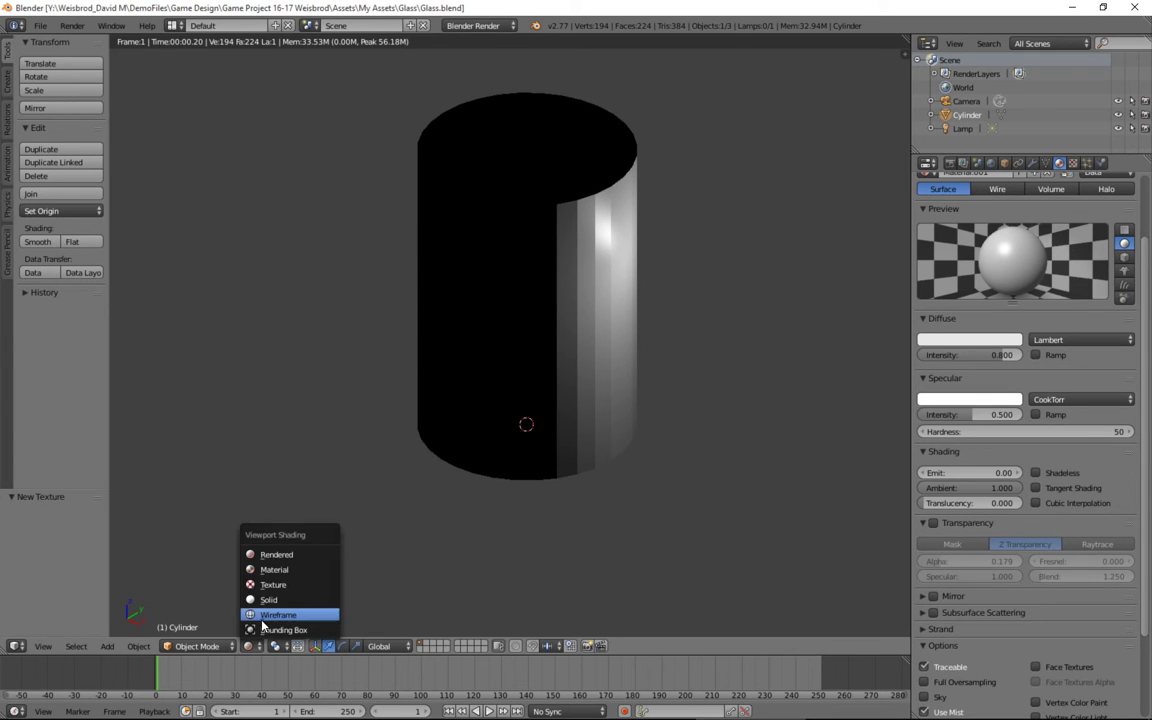
middle_drag(423, 488, 369, 522)
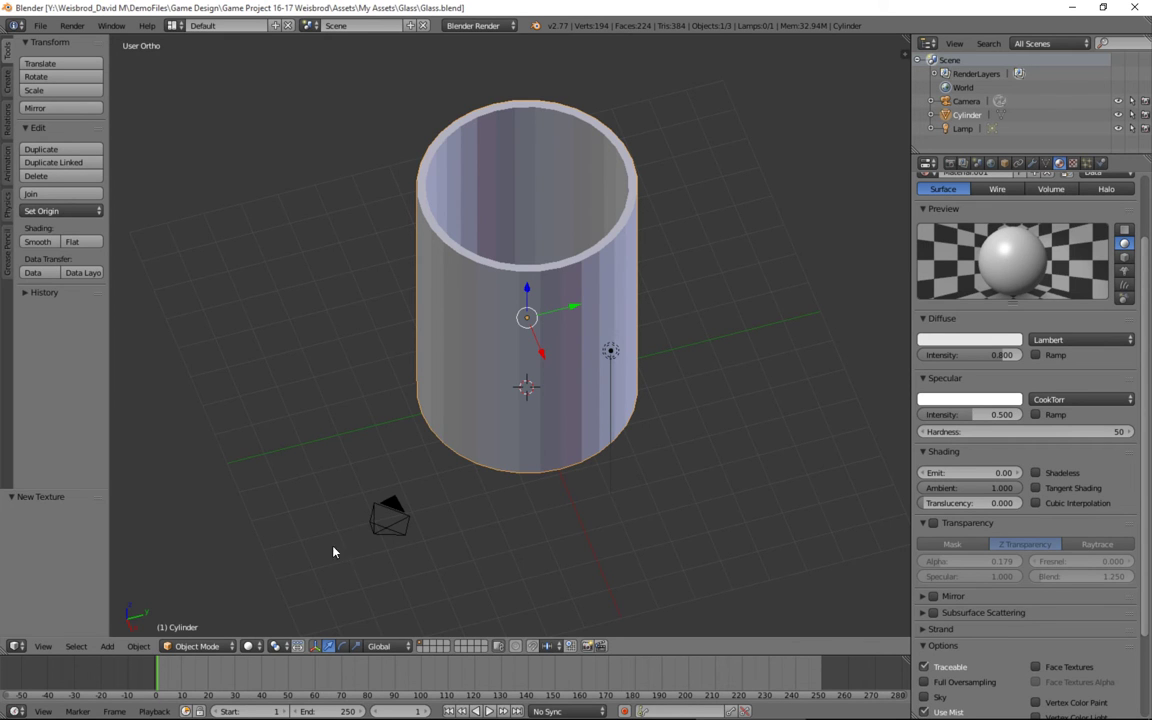
mouse_move(433, 410)
middle_down()
mouse_move(442, 465)
mouse_move(442, 406)
middle_up()
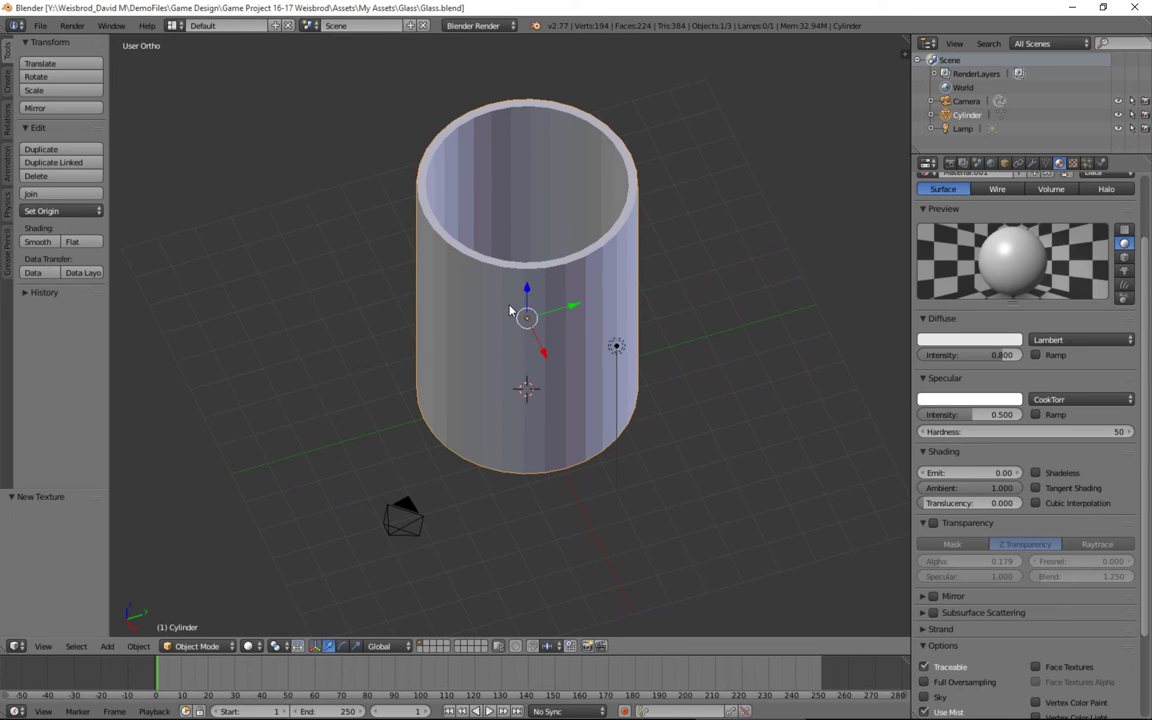
shift+middle_drag(509, 311, 527, 410)
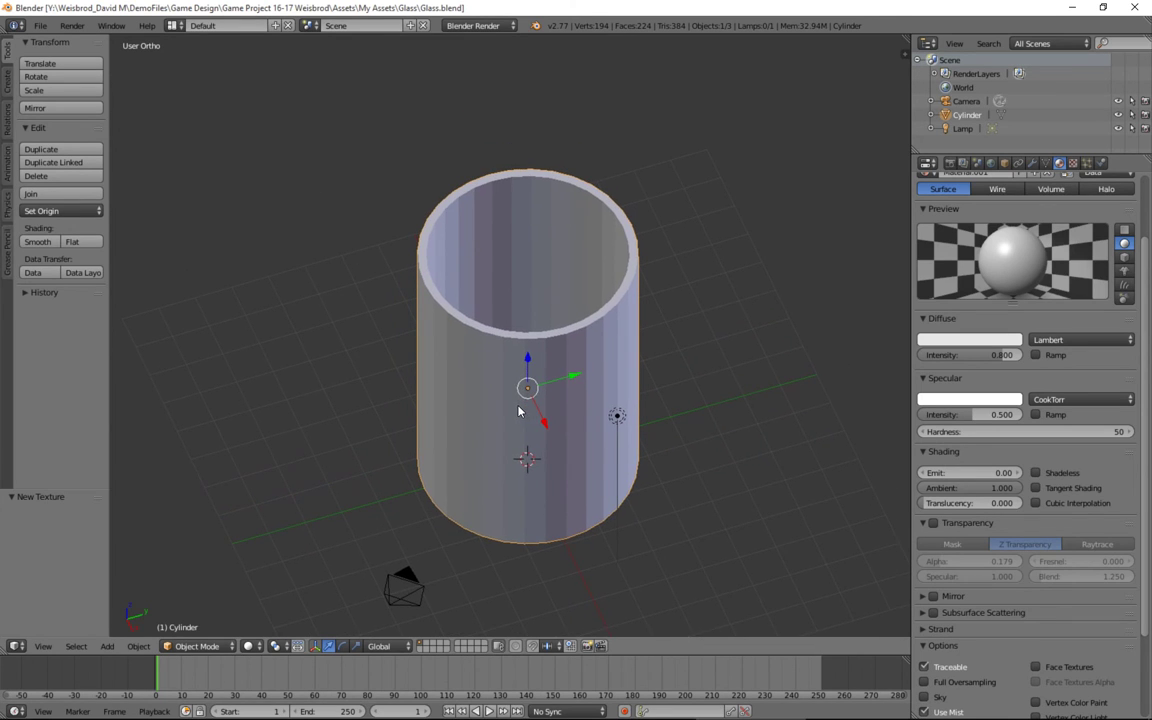
Add a cube inside the glass and scale it up by about 3.75 so it encloses the glass's lower part
key(shift+a)
mouse_move(530, 405)
click(578, 418)
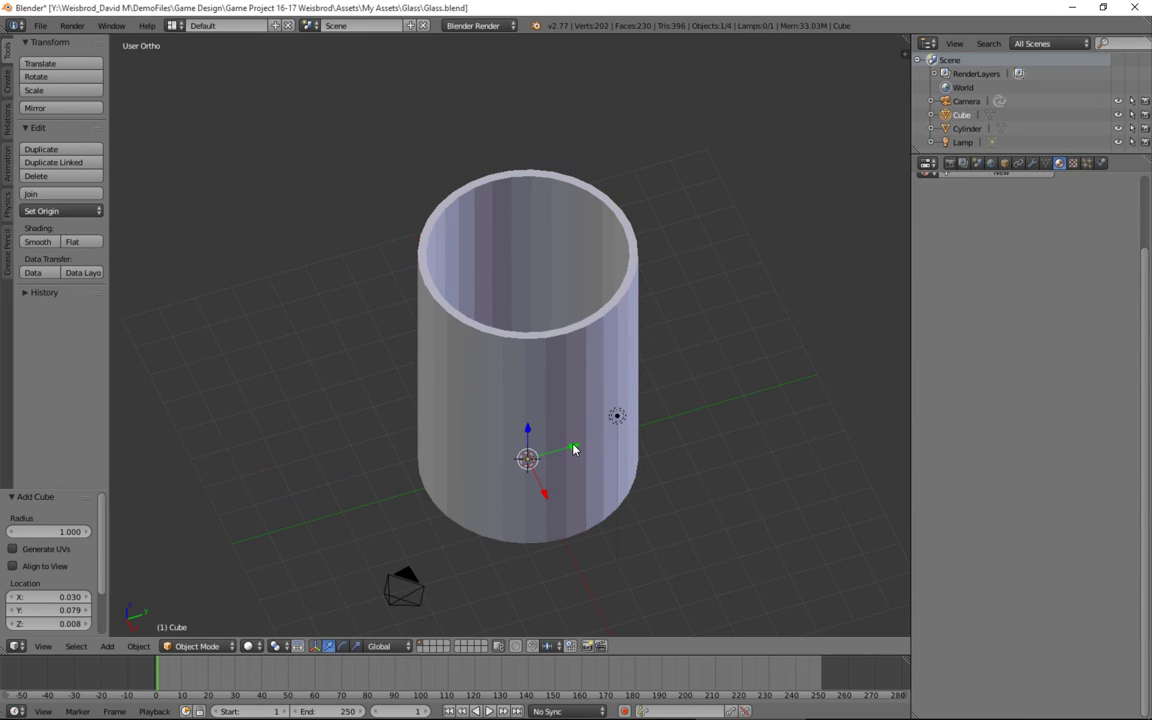
key(s)
click(687, 399)
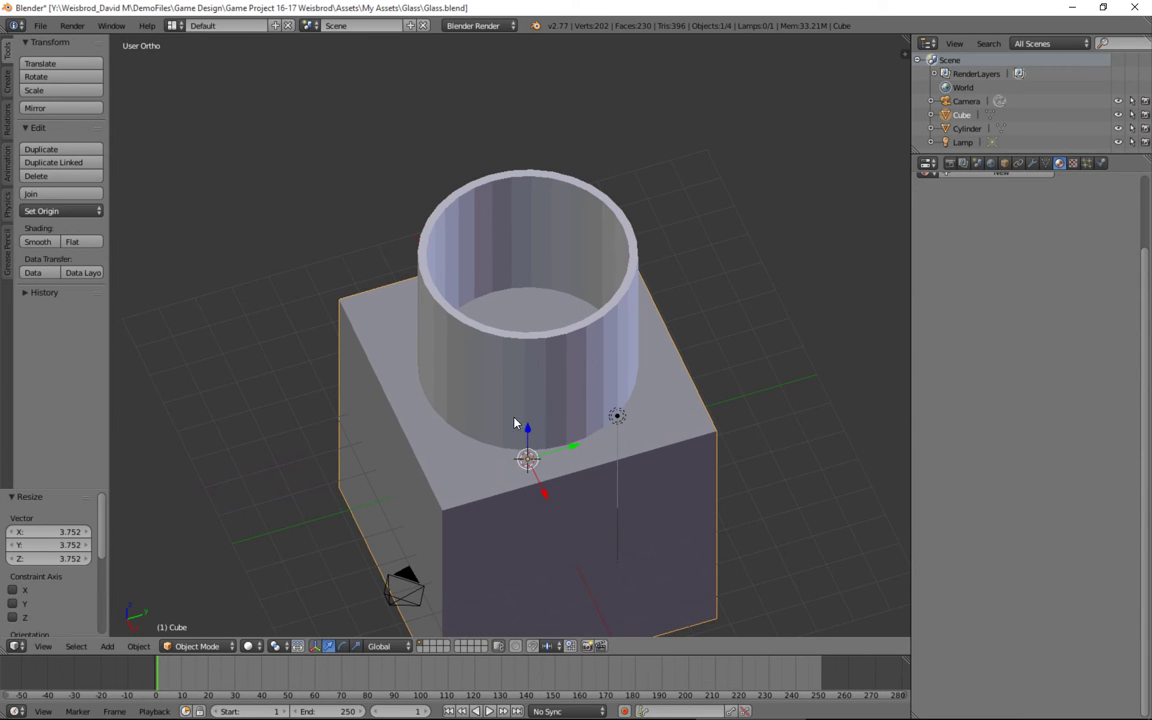
mouse_move(579, 387)
middle_down()
mouse_move(589, 424)
mouse_move(589, 388)
mouse_move(598, 398)
middle_up()
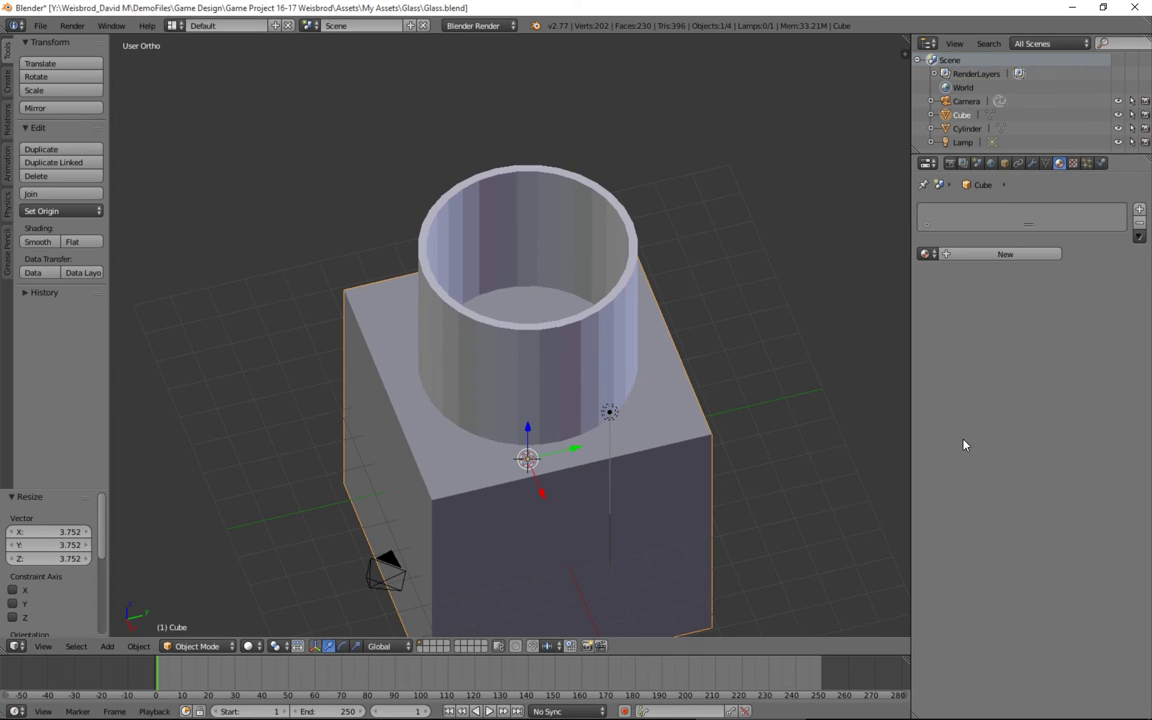
Add a Boolean modifier to the cube with the Difference operation and Cylinder as its object
scroll(843, 289, up, 5)
scroll(820, 289, down, 5)
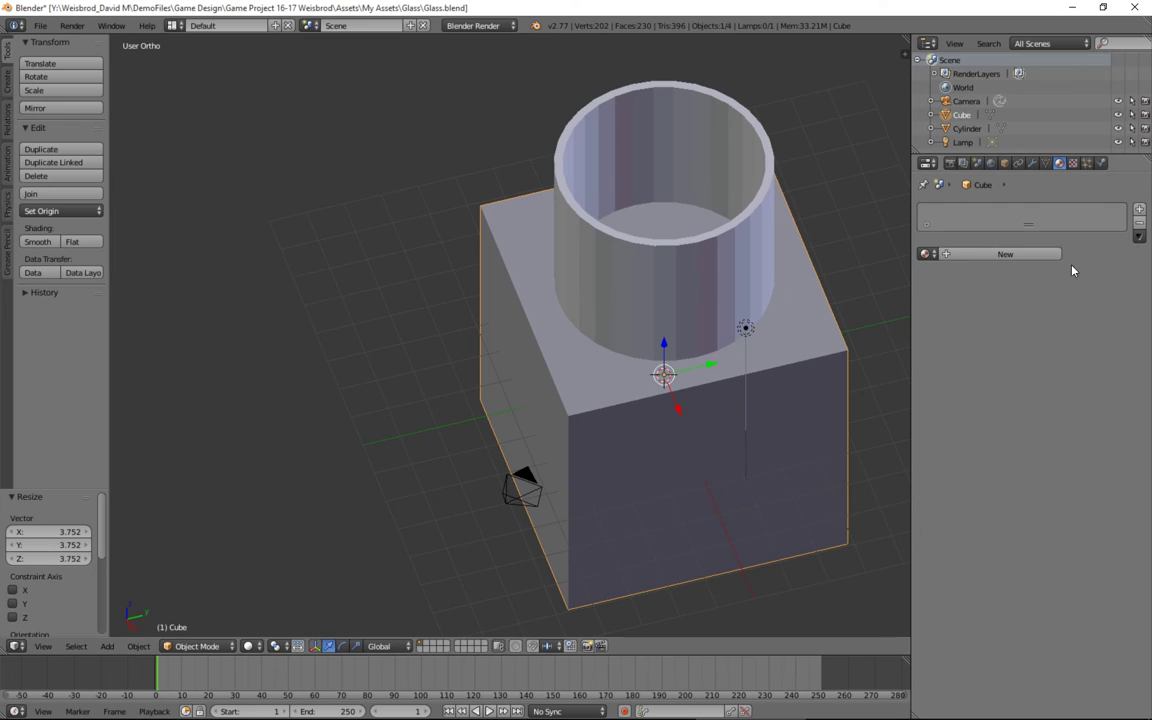
click(1033, 163)
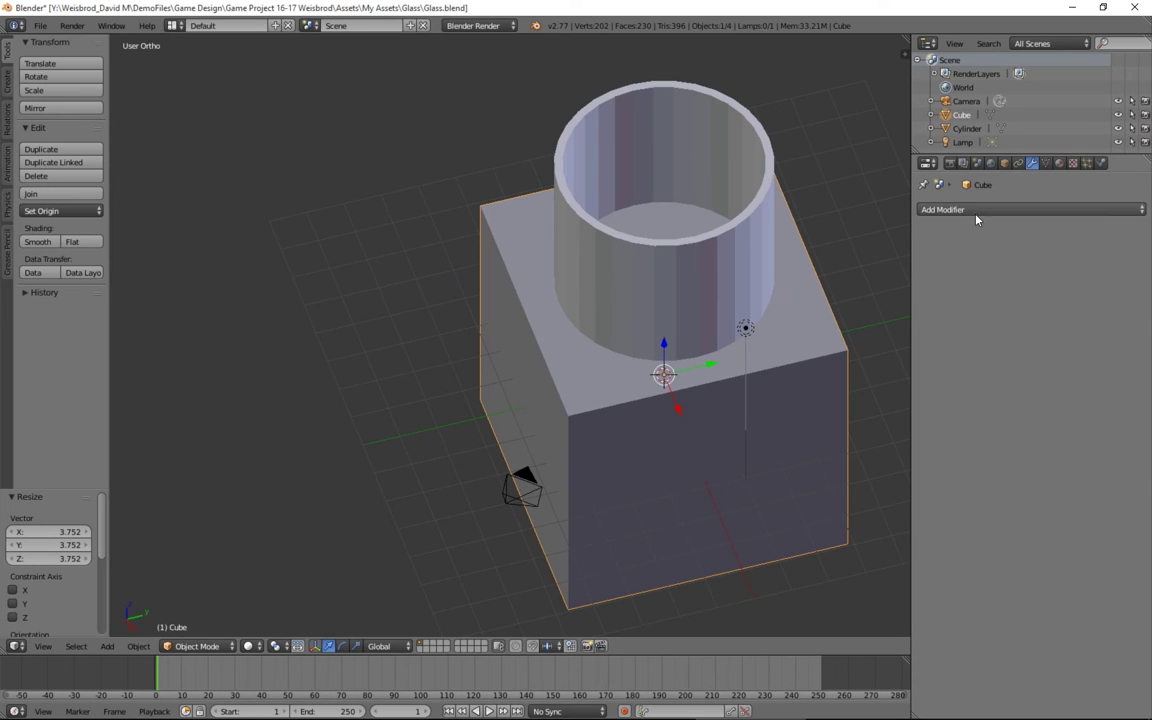
click(975, 209)
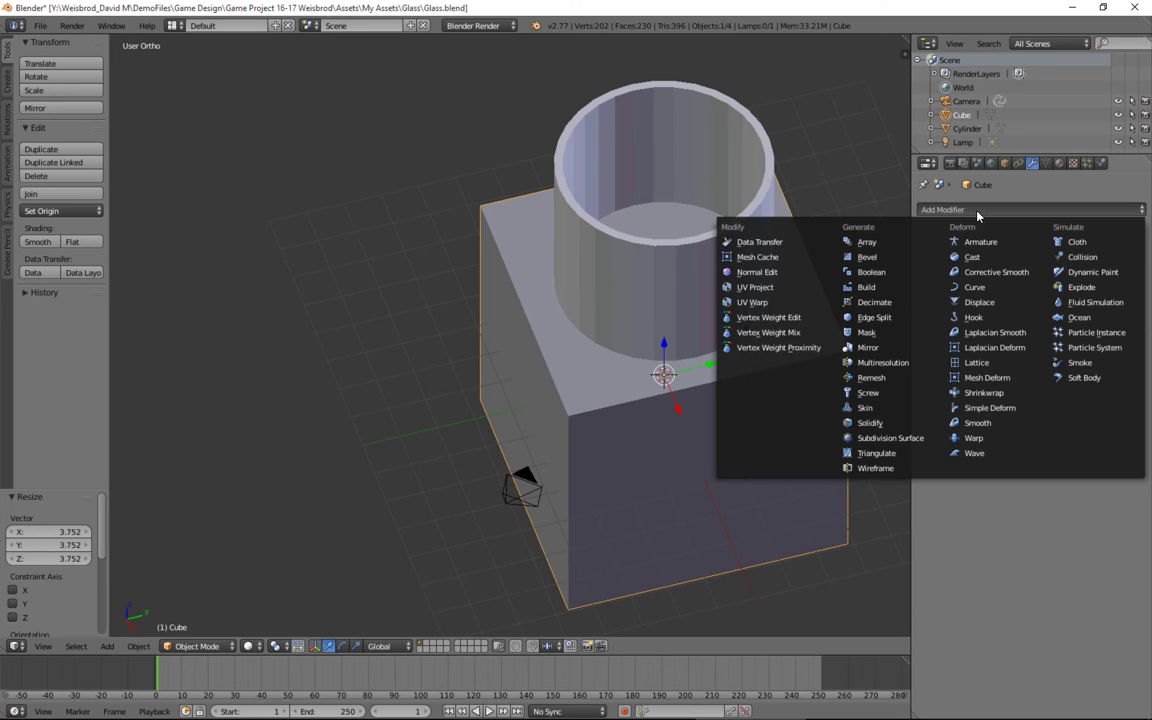
click(871, 271)
click(1003, 288)
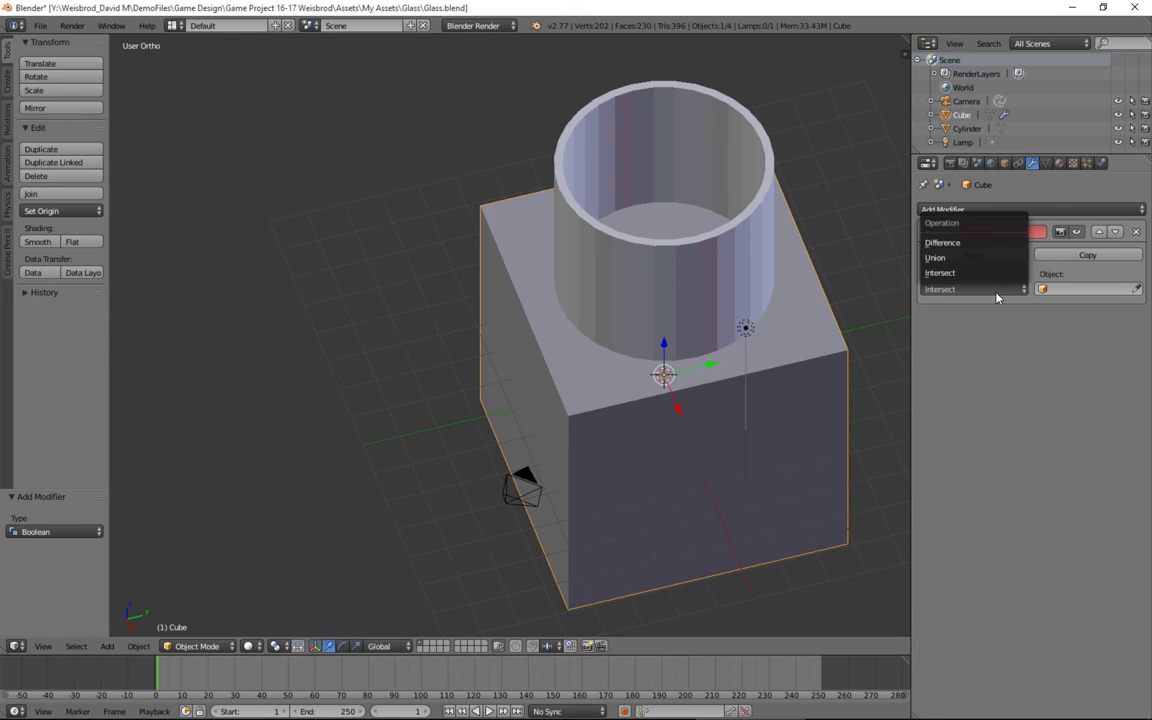
click(1000, 250)
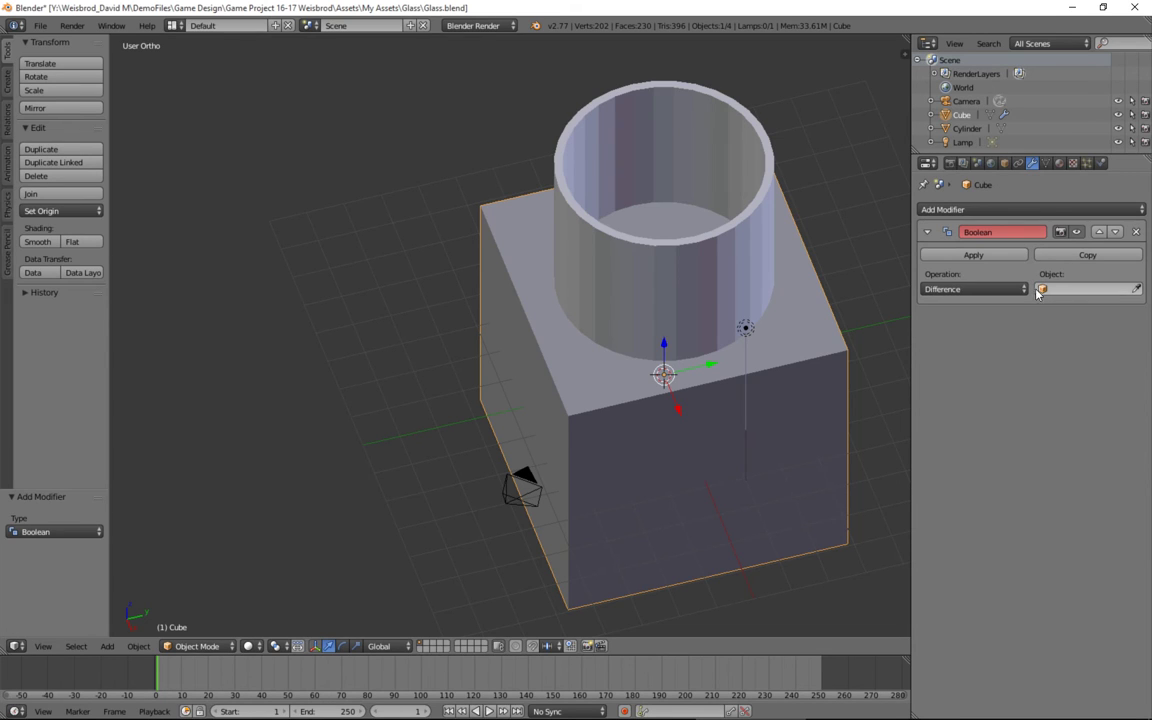
click(1075, 288)
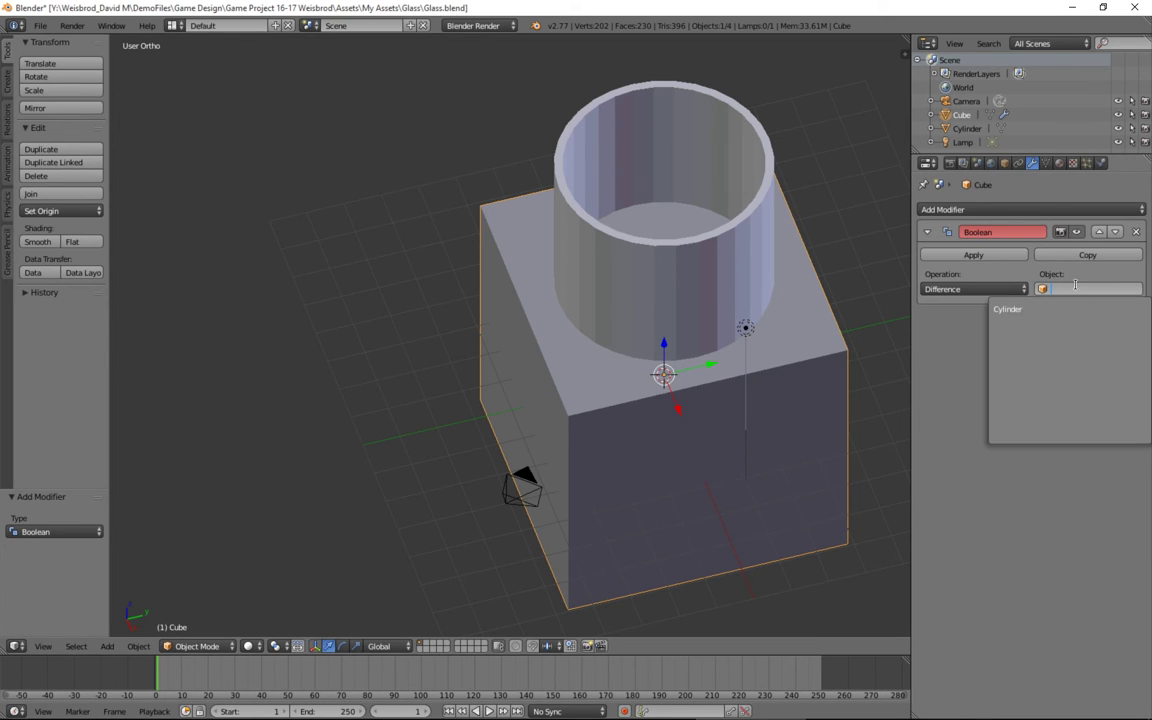
click(1005, 309)
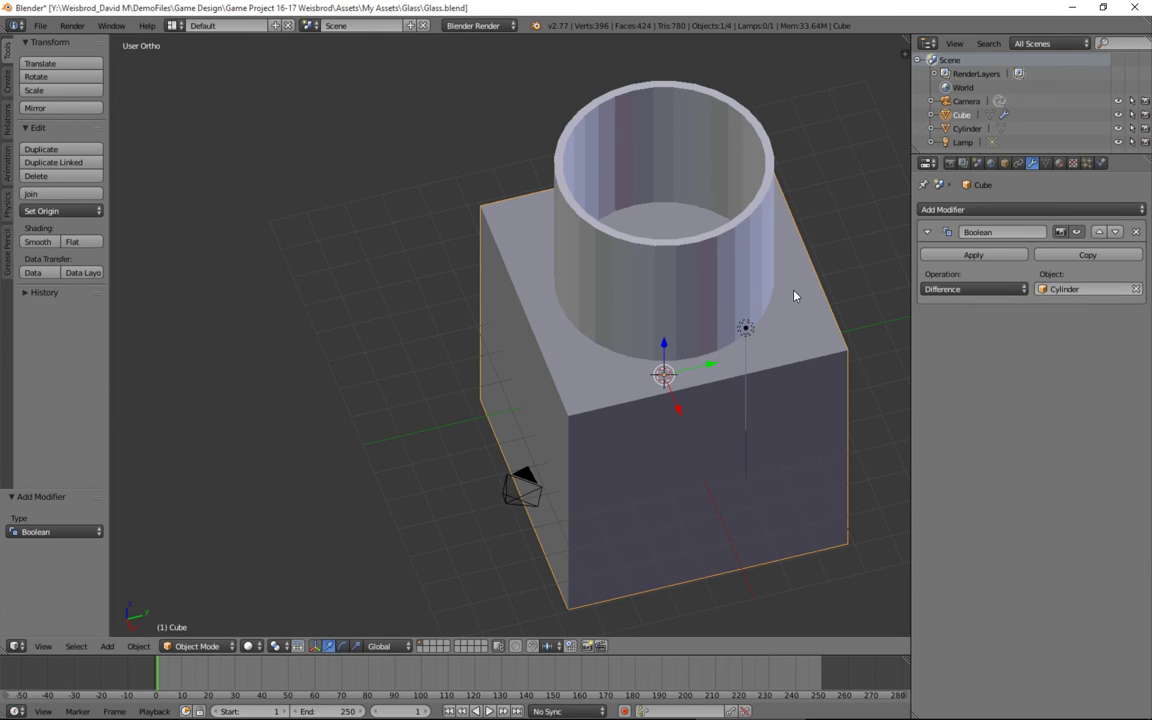
Hide the Cylinder to inspect the cut in the cube, and apply the cube's Boolean modifier
middle_drag(794, 296, 797, 309)
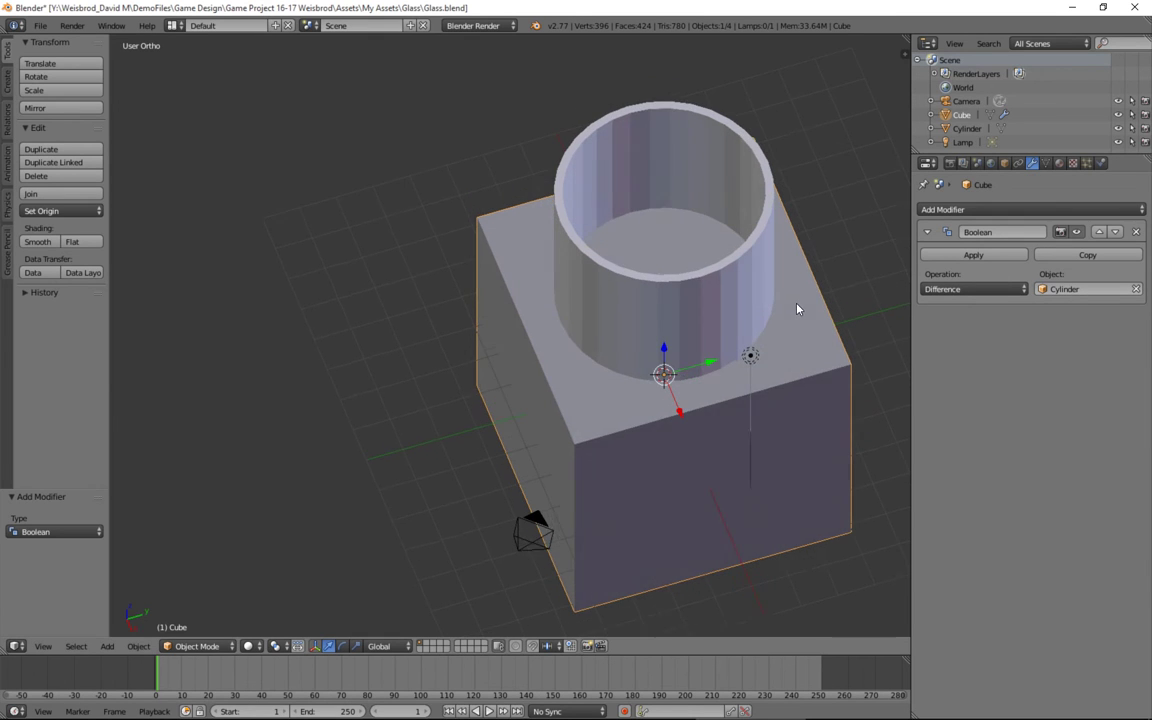
click(1118, 128)
middle_drag(728, 278, 677, 323)
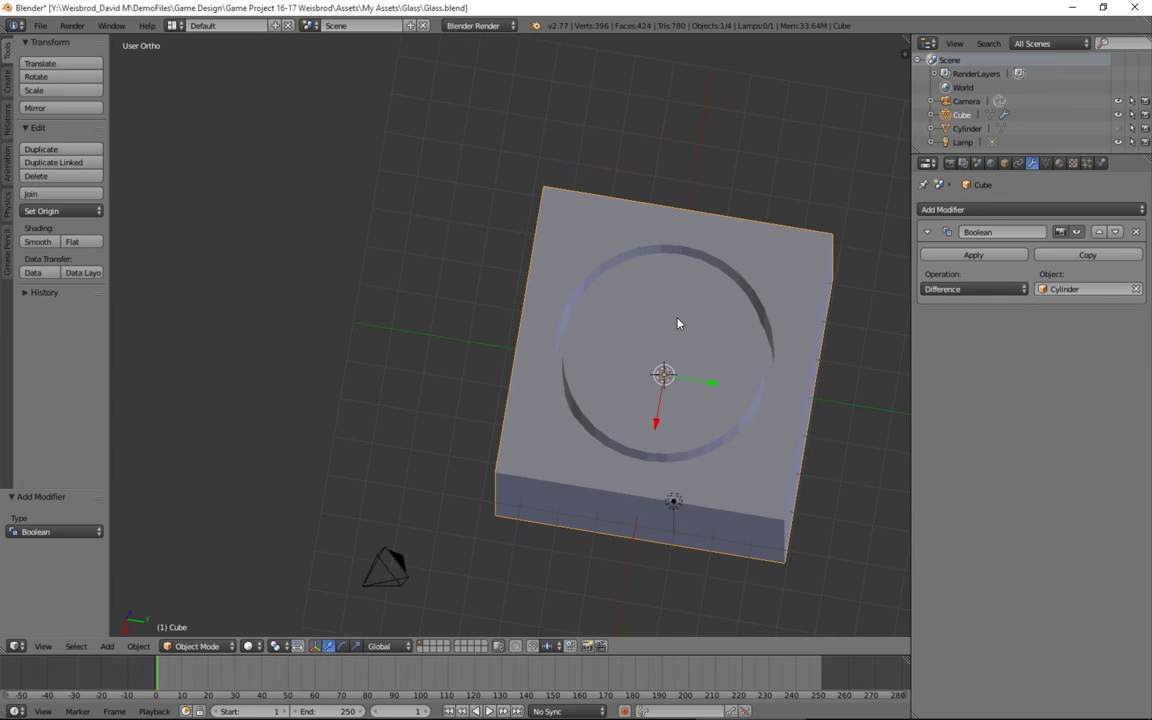
click(973, 255)
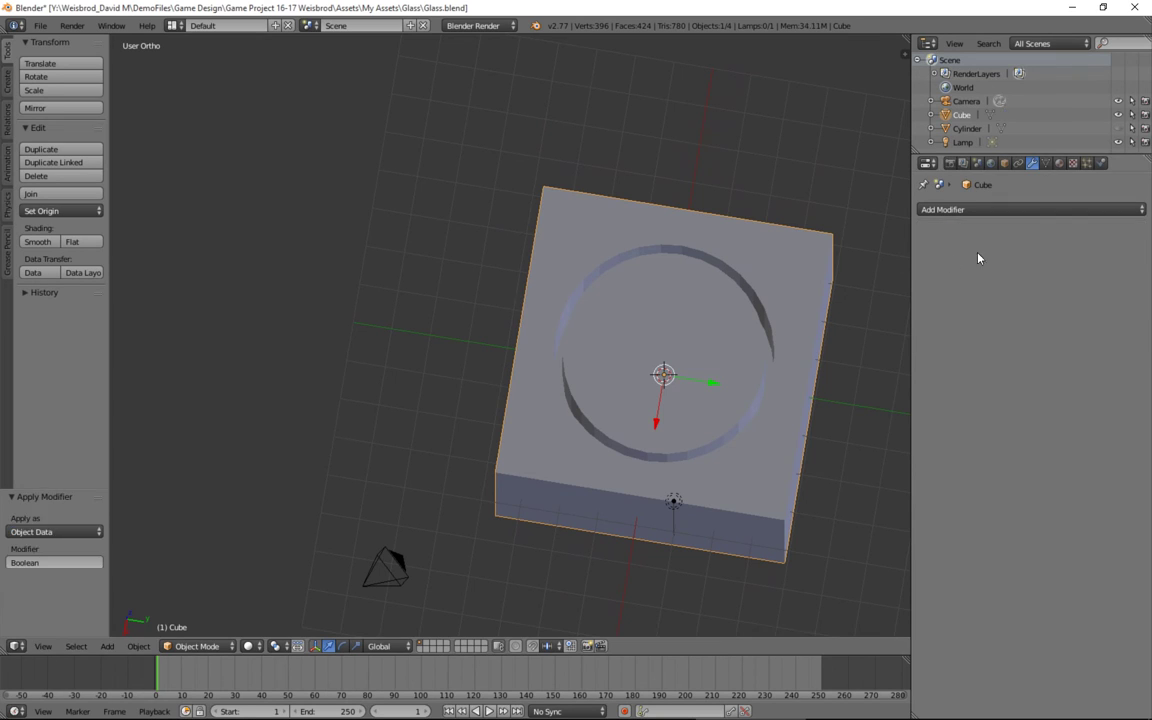
In Edit Mode with wireframe display, clear the selection and circle-select the cube's eight outer corner vertices
key(Tab)
middle_drag(715, 290, 646, 196)
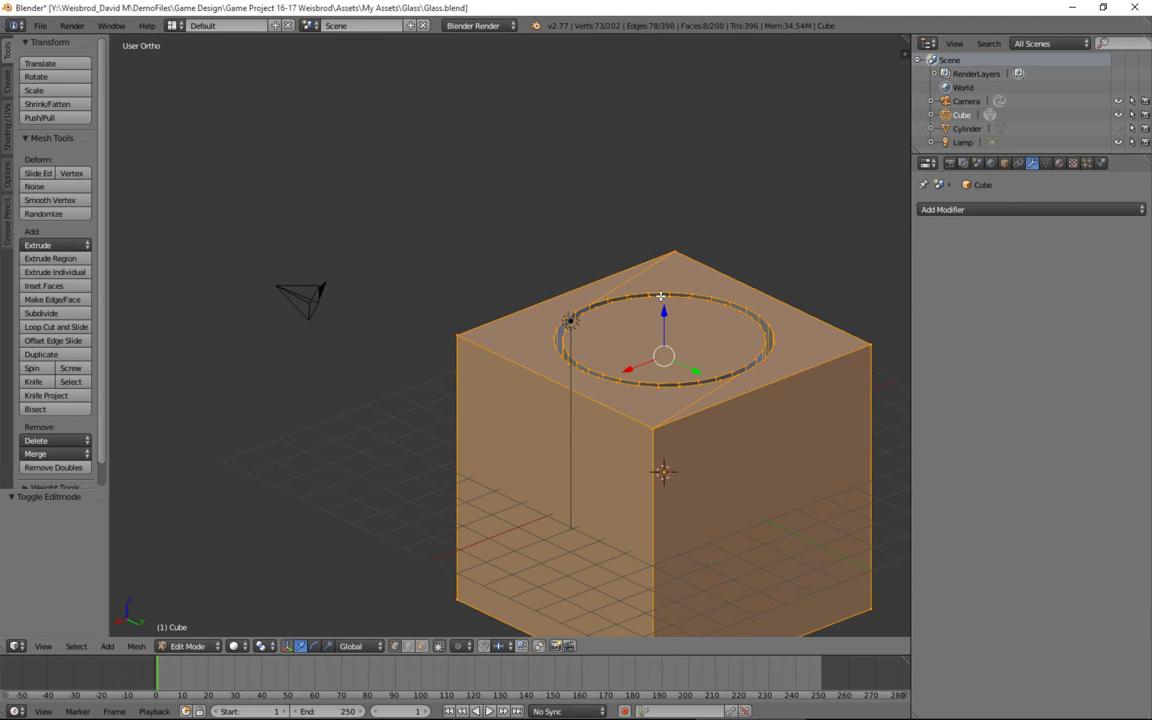
key(z)
shift+middle_drag(620, 394, 566, 322)
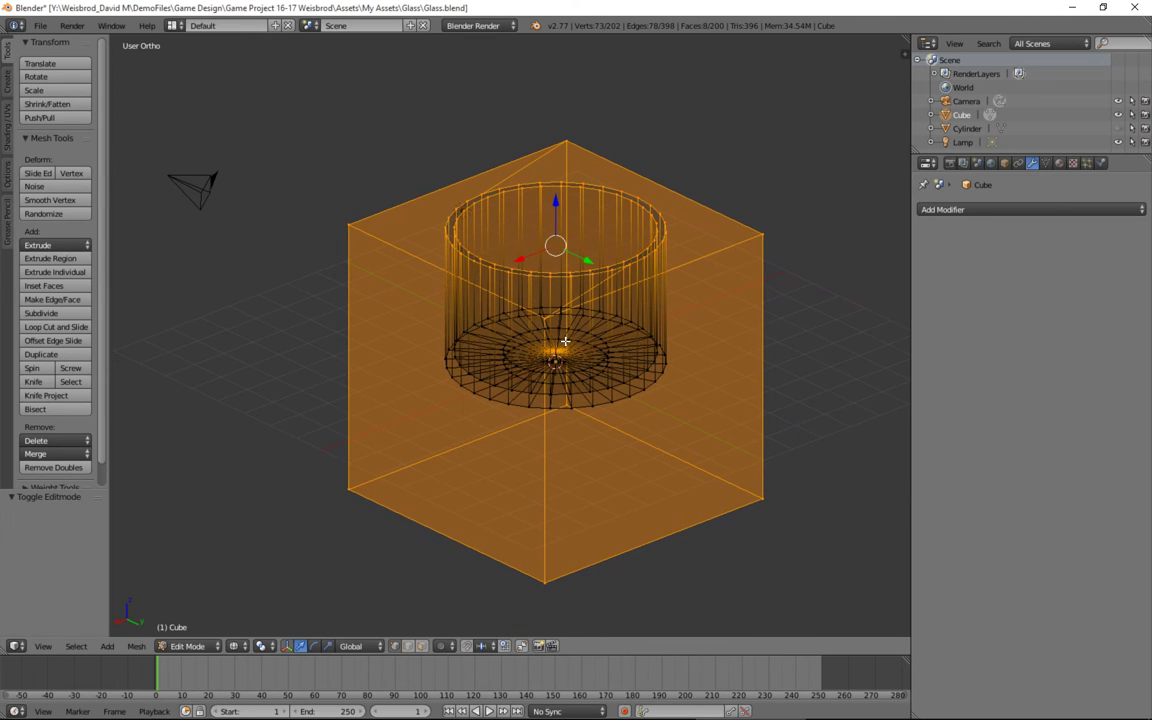
key(a)
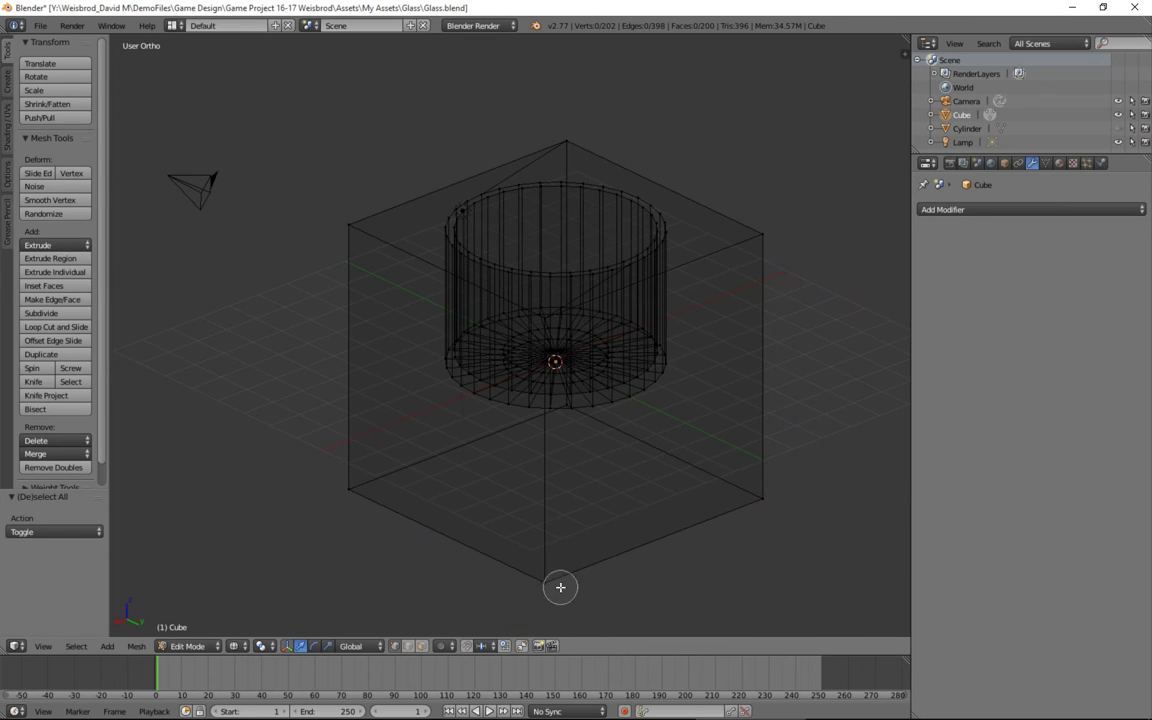
right_click(543, 580)
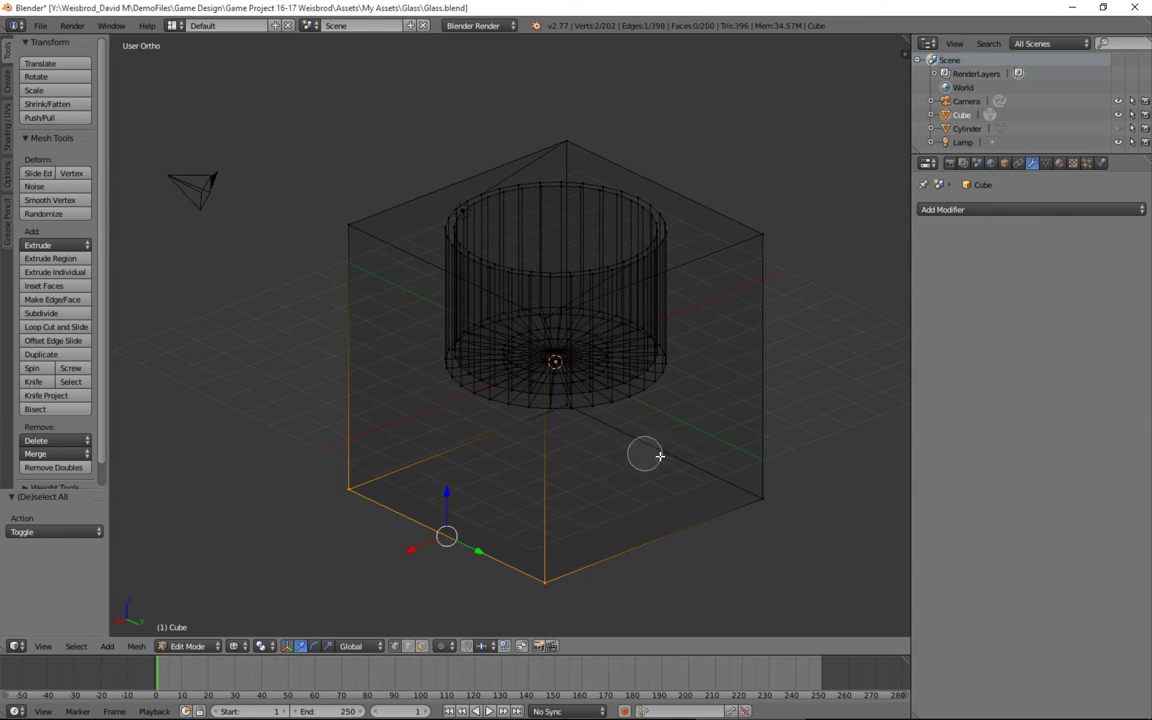
shift+right_click(745, 505)
shift+right_click(758, 262)
shift+right_click(590, 146)
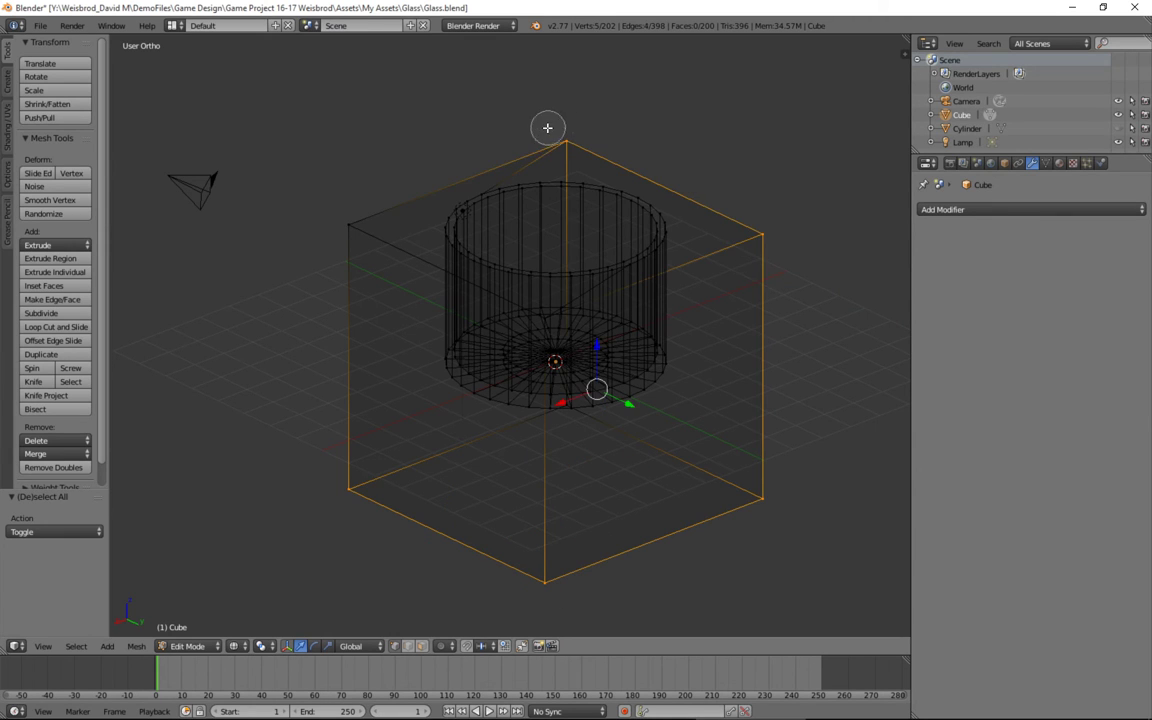
shift+right_click(460, 183)
shift+right_click(346, 250)
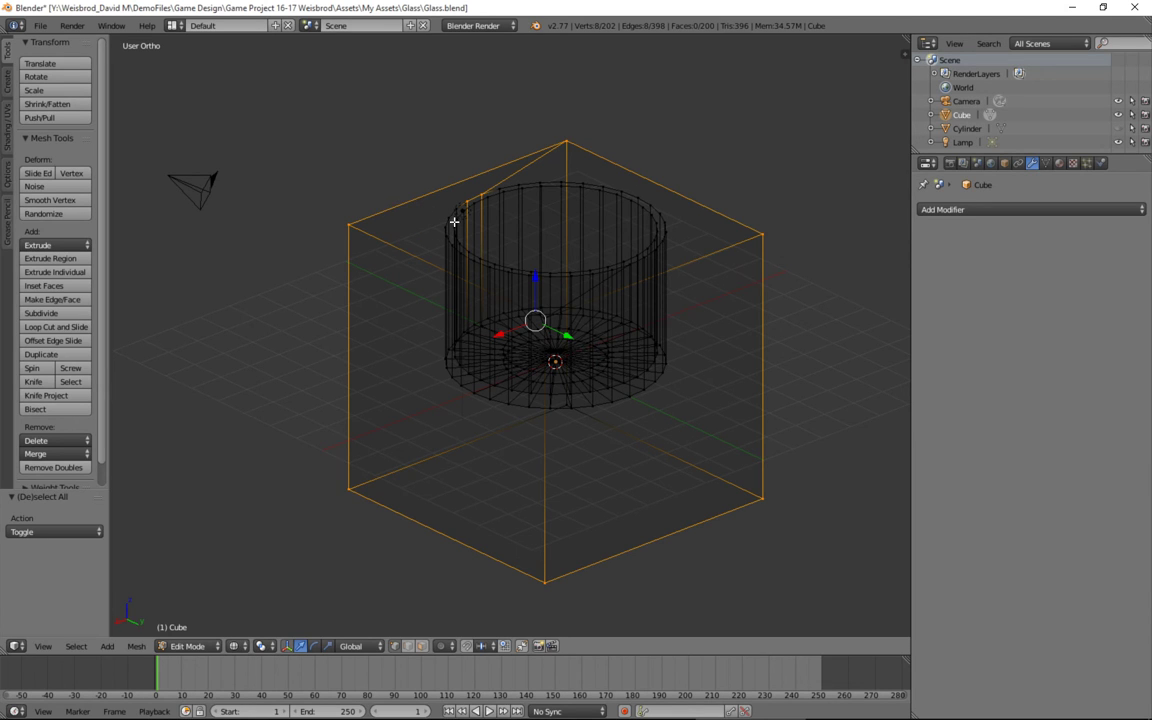
From the top view, add the outer ring of cut vertices to the selection and delete all selected vertices, leaving the inner cylinder
key(KP_7)
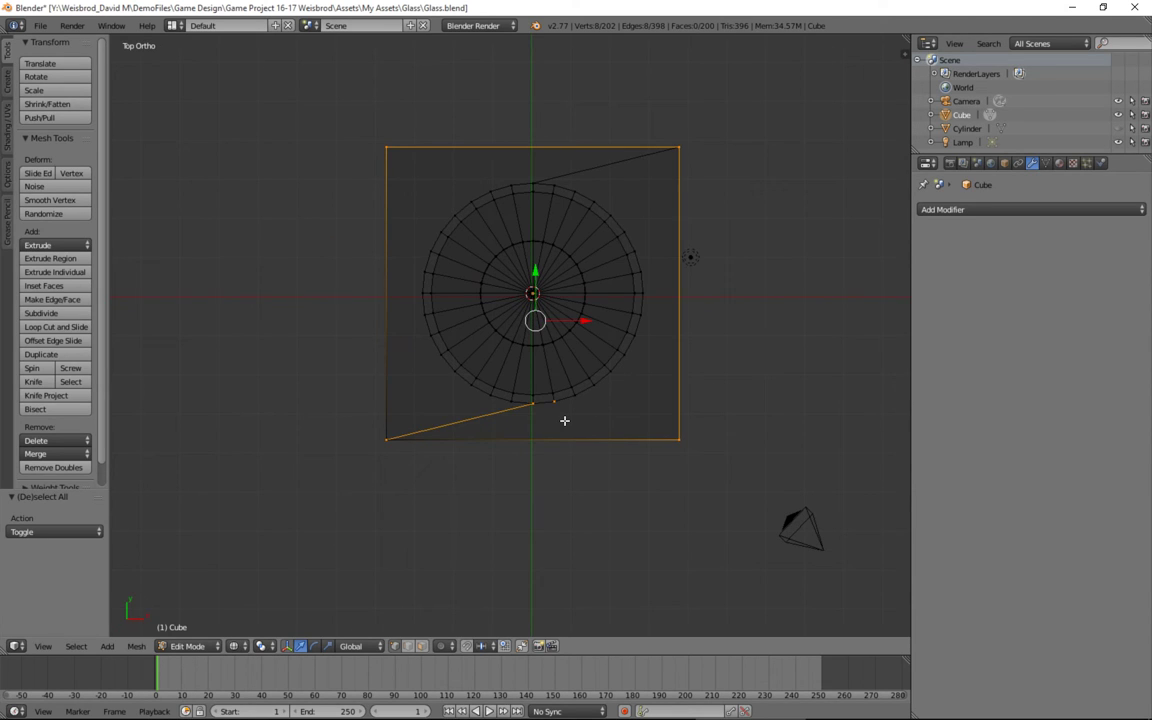
key(c)
mouse_move(527, 419)
mouse_down()
mouse_move(483, 411)
mouse_move(415, 346)
mouse_move(375, 458)
mouse_up()
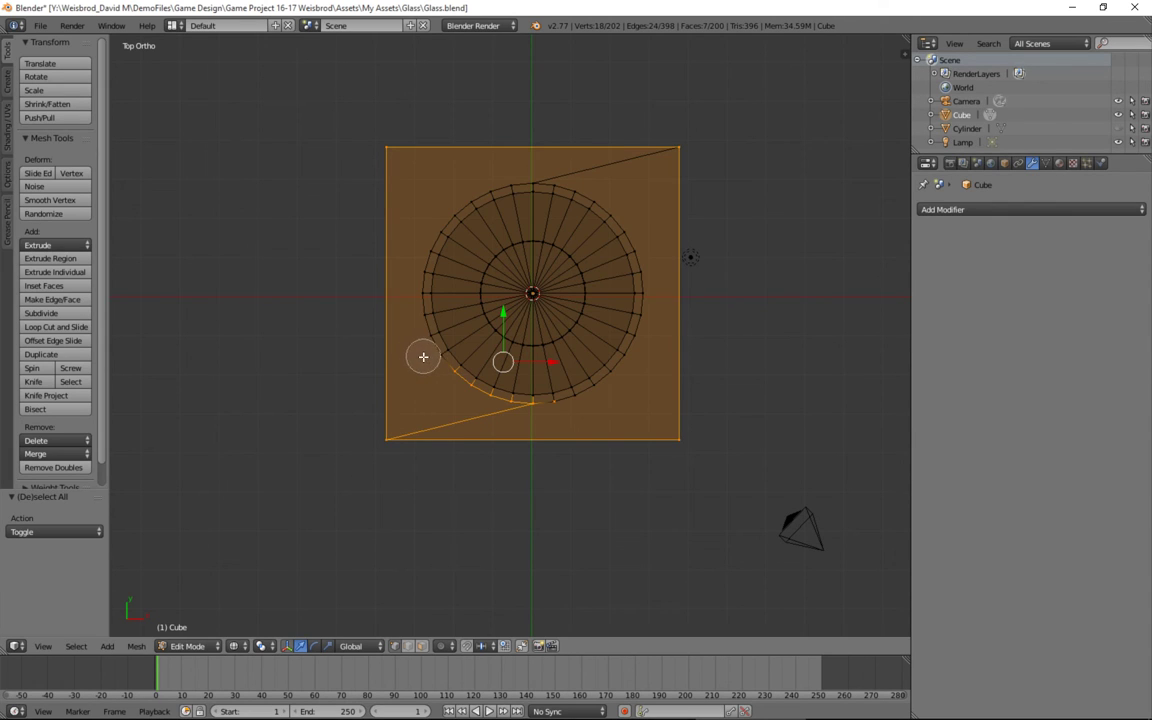
mouse_move(423, 357)
mouse_down()
mouse_move(414, 309)
mouse_move(441, 271)
mouse_move(406, 260)
mouse_move(447, 195)
mouse_move(501, 172)
mouse_move(573, 172)
mouse_move(630, 211)
mouse_move(658, 267)
mouse_move(660, 306)
mouse_move(632, 375)
mouse_move(547, 416)
mouse_up()
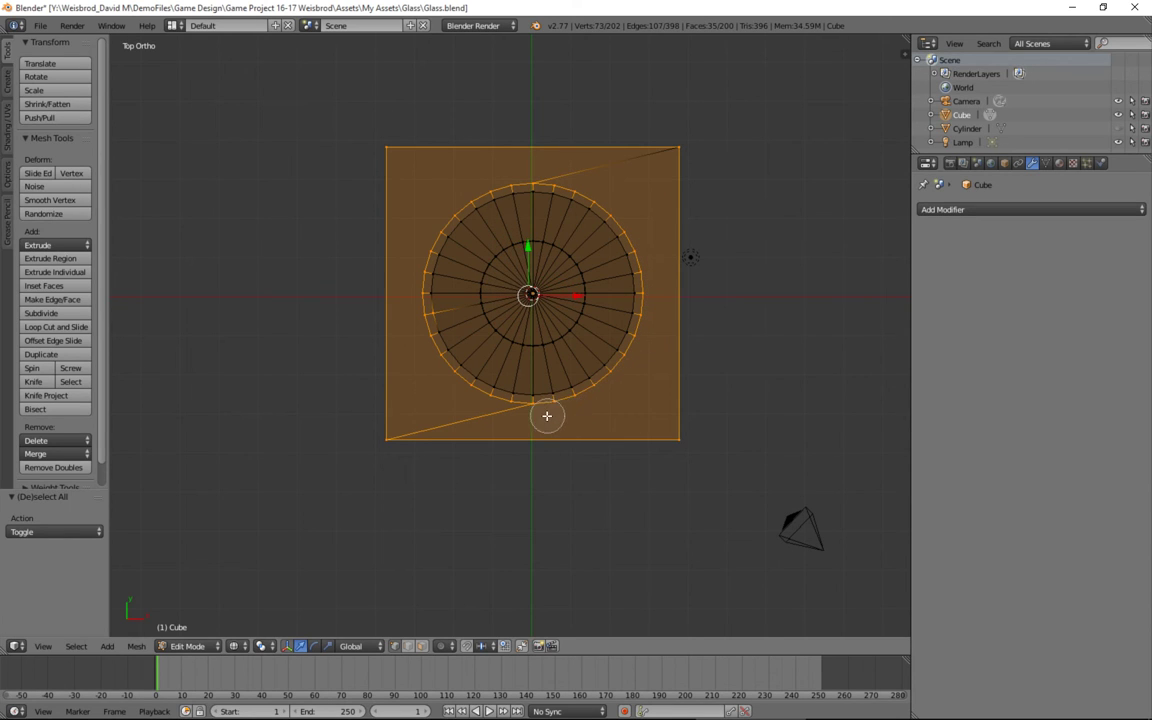
mouse_move(547, 416)
middle_down()
mouse_move(522, 419)
mouse_move(432, 321)
middle_up()
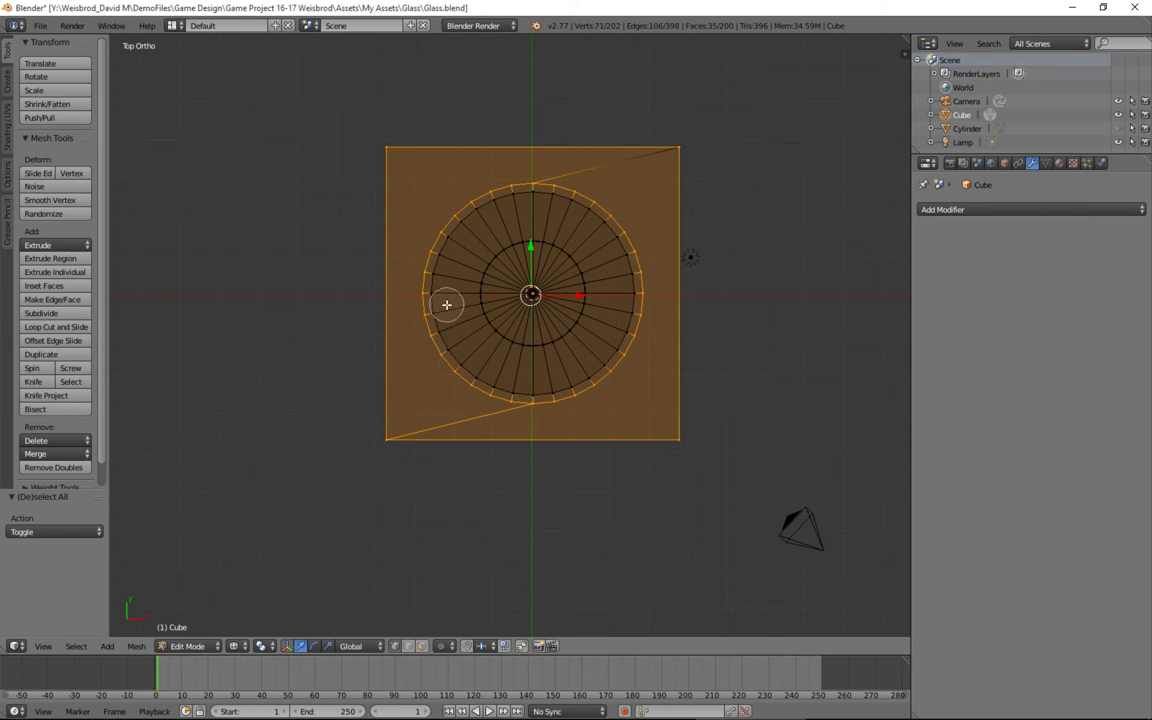
right_click(555, 237)
mouse_move(591, 324)
middle_down()
mouse_move(530, 205)
mouse_move(522, 231)
middle_up()
key(x)
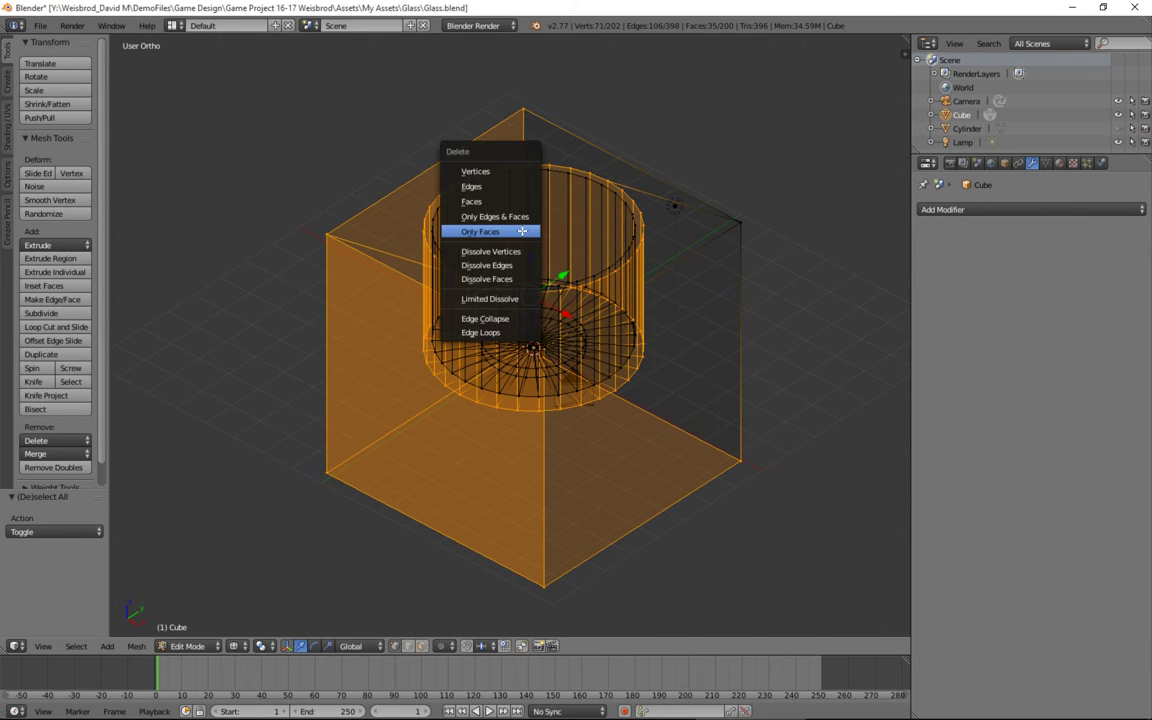
click(510, 172)
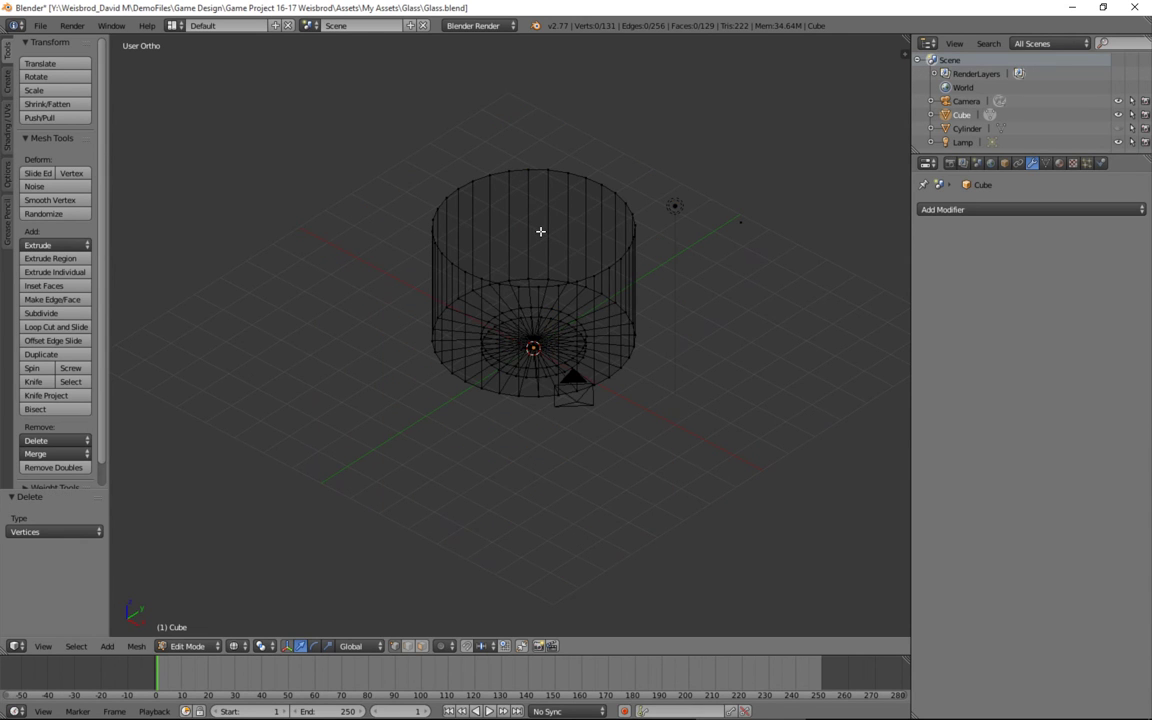
From the right view in wireframe, circle-select the flat disc of leftover vertices below the inner cylinder and delete its vertices
key(z)
mouse_move(550, 237)
middle_down()
mouse_move(489, 159)
mouse_move(494, 121)
mouse_move(499, 164)
mouse_move(501, 139)
middle_up()
scroll(688, 429, up, 4)
key(KP_3)
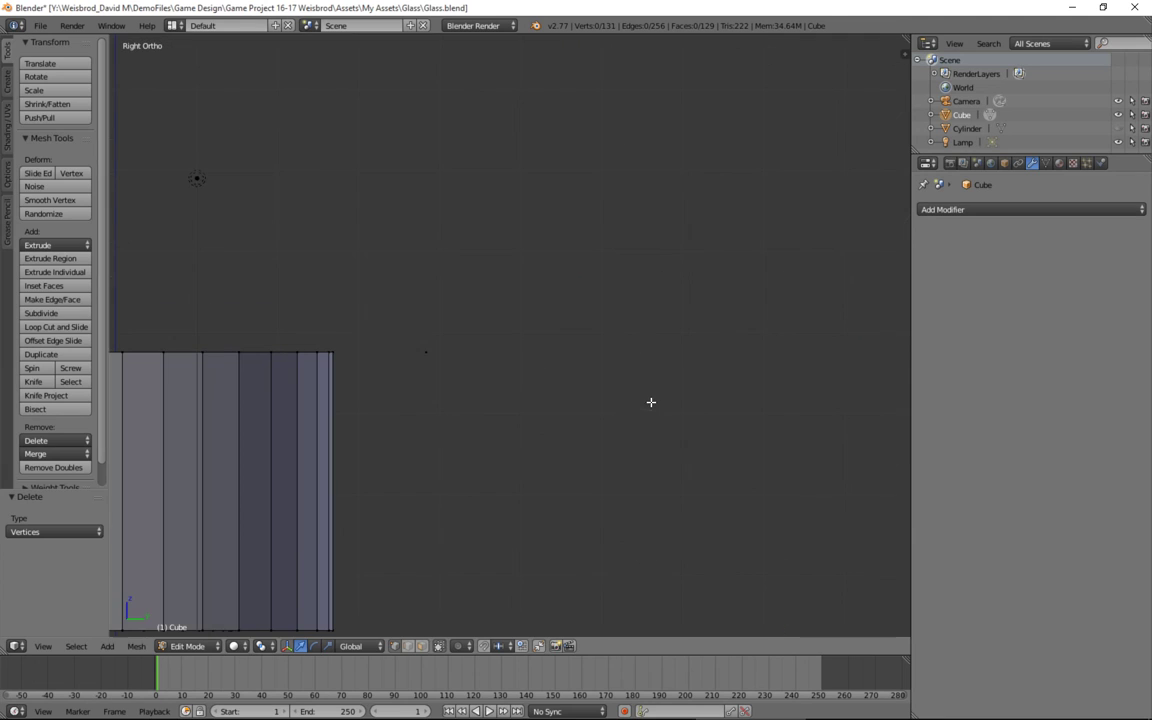
key(Home)
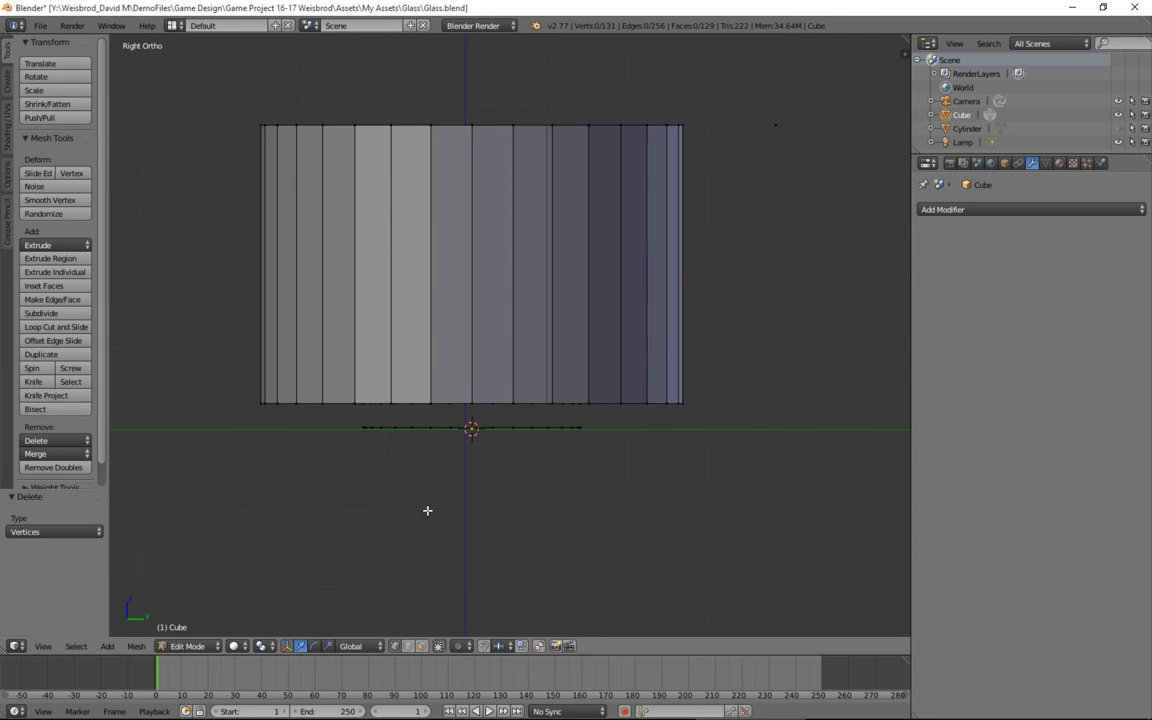
key(c)
key(Escape)
key(z)
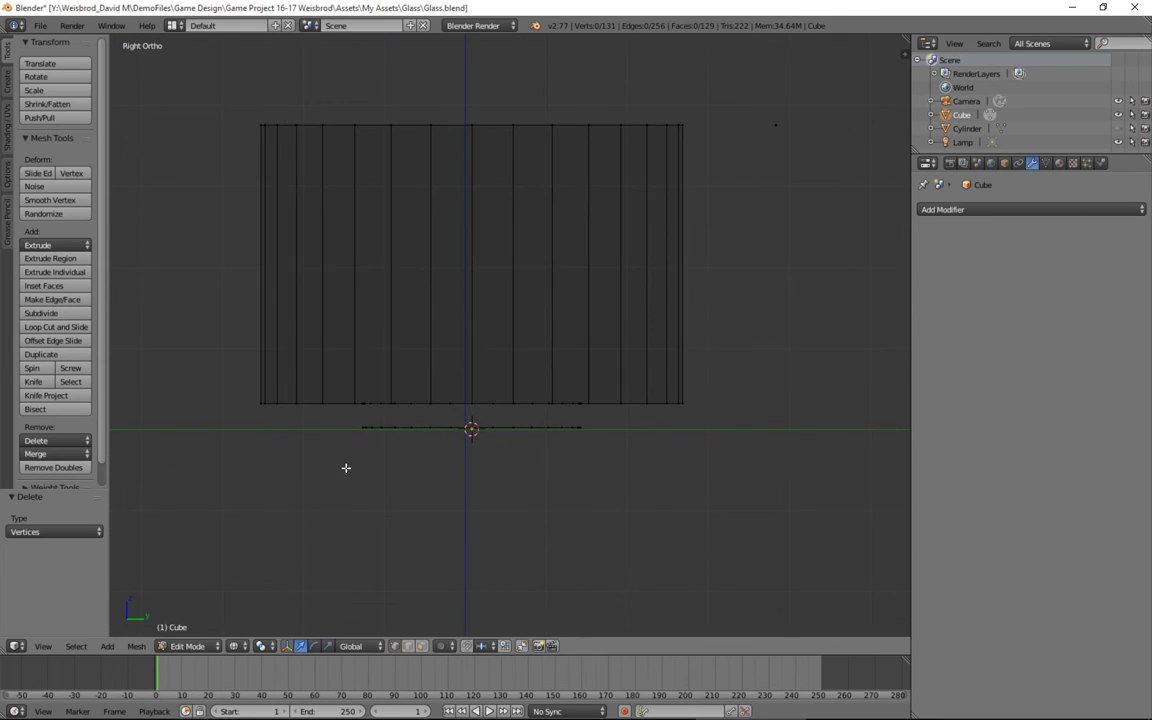
key(c)
drag(362, 430, 651, 424)
key(Escape)
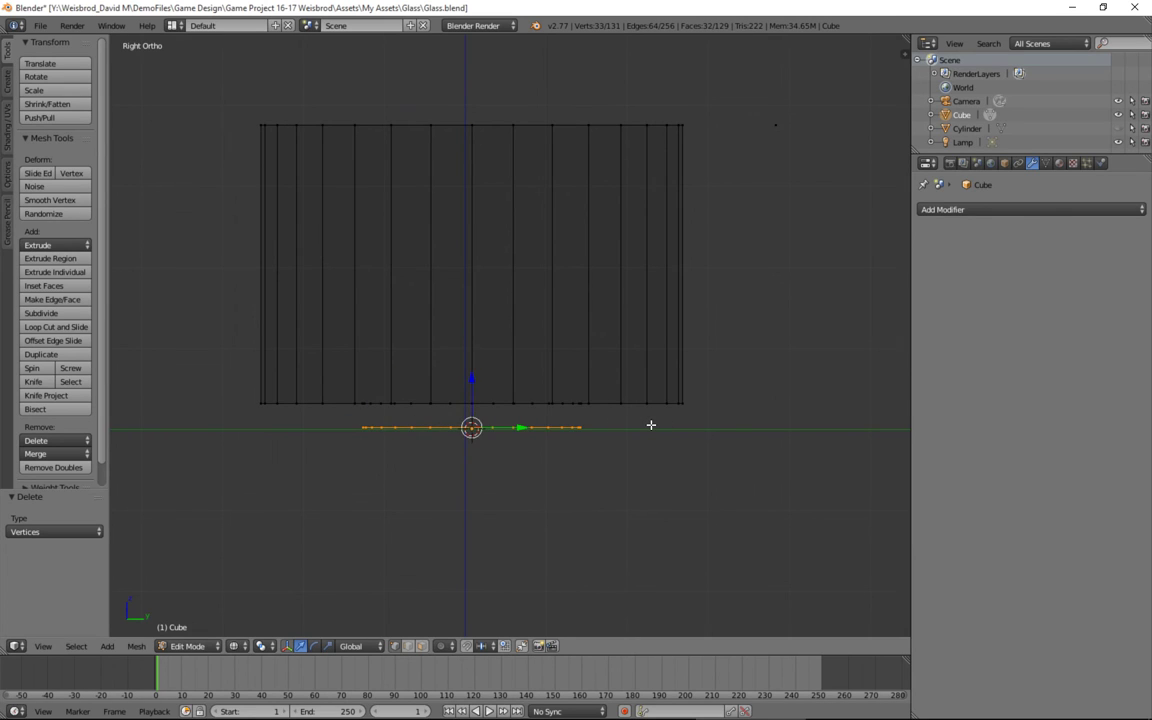
key(x)
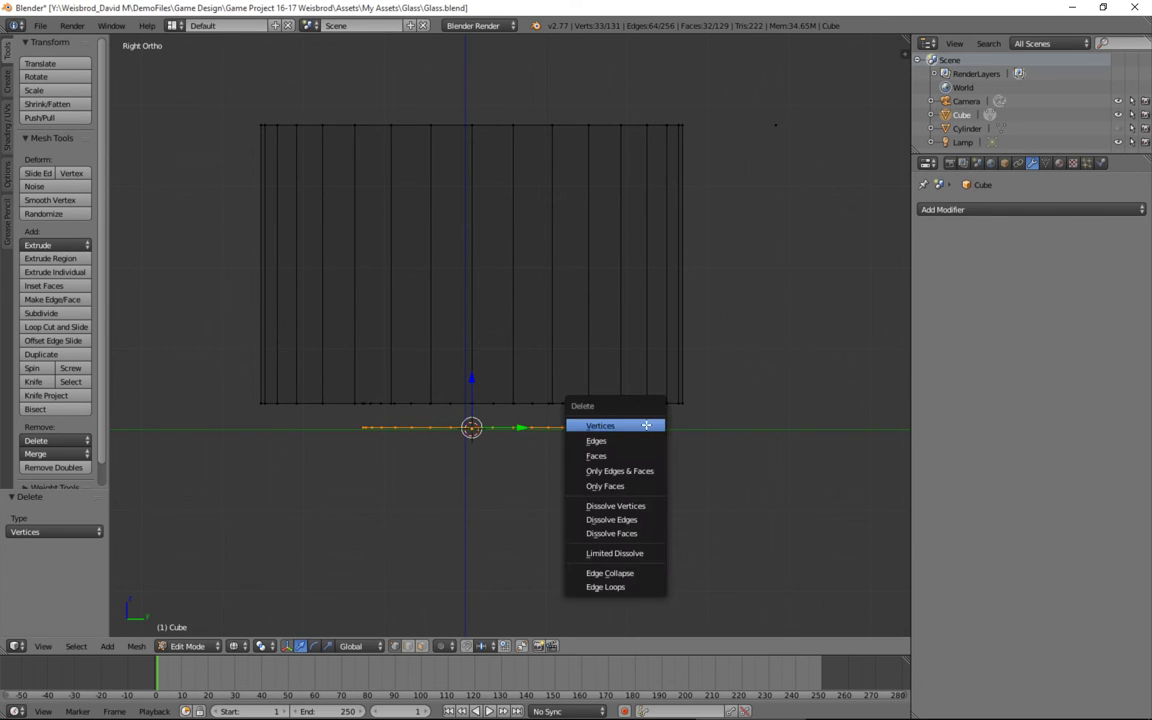
click(646, 425)
key(z)
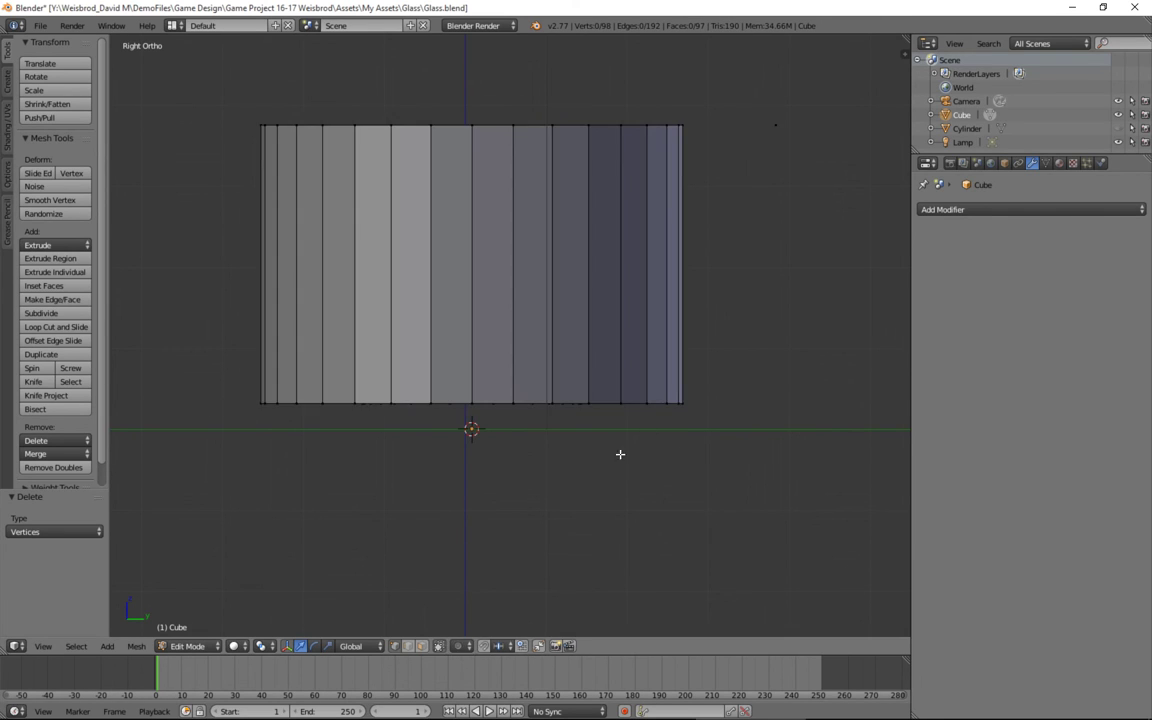
Give the inner cylinder a new material with a red diffuse color (R 0.800, G 0.011, B 0.016) and add a new texture to it
mouse_move(620, 455)
middle_down()
mouse_move(614, 419)
mouse_move(620, 532)
middle_up()
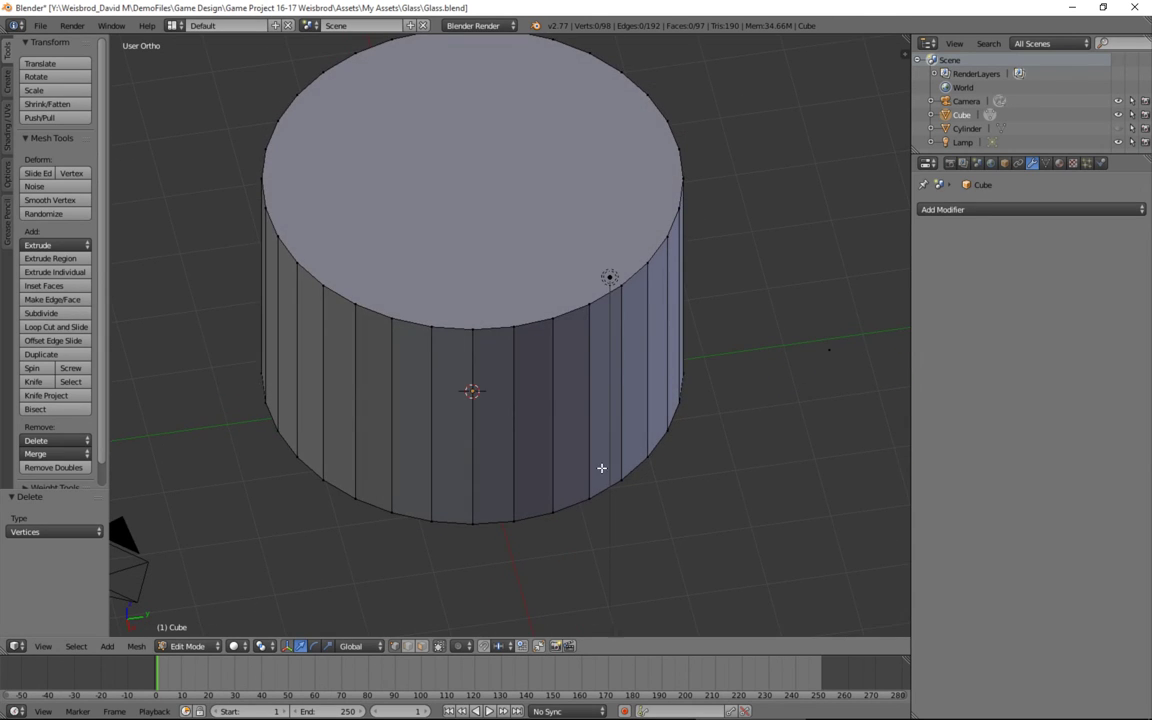
scroll(601, 468, down, 5)
click(1061, 164)
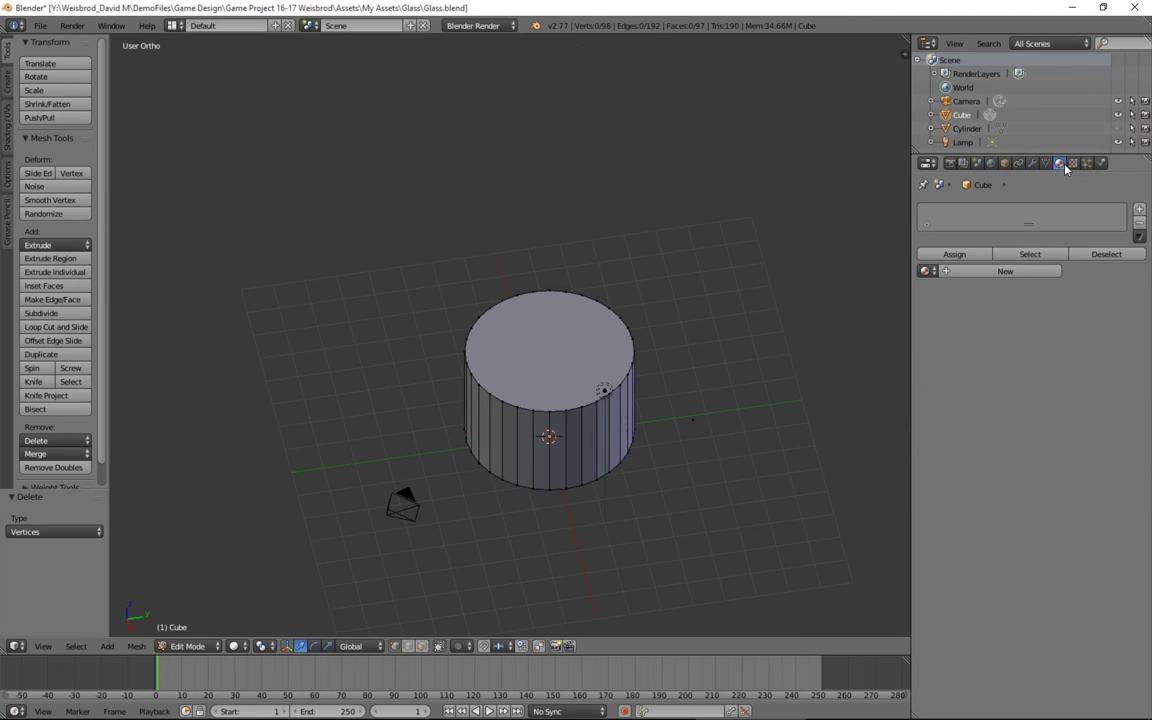
click(985, 271)
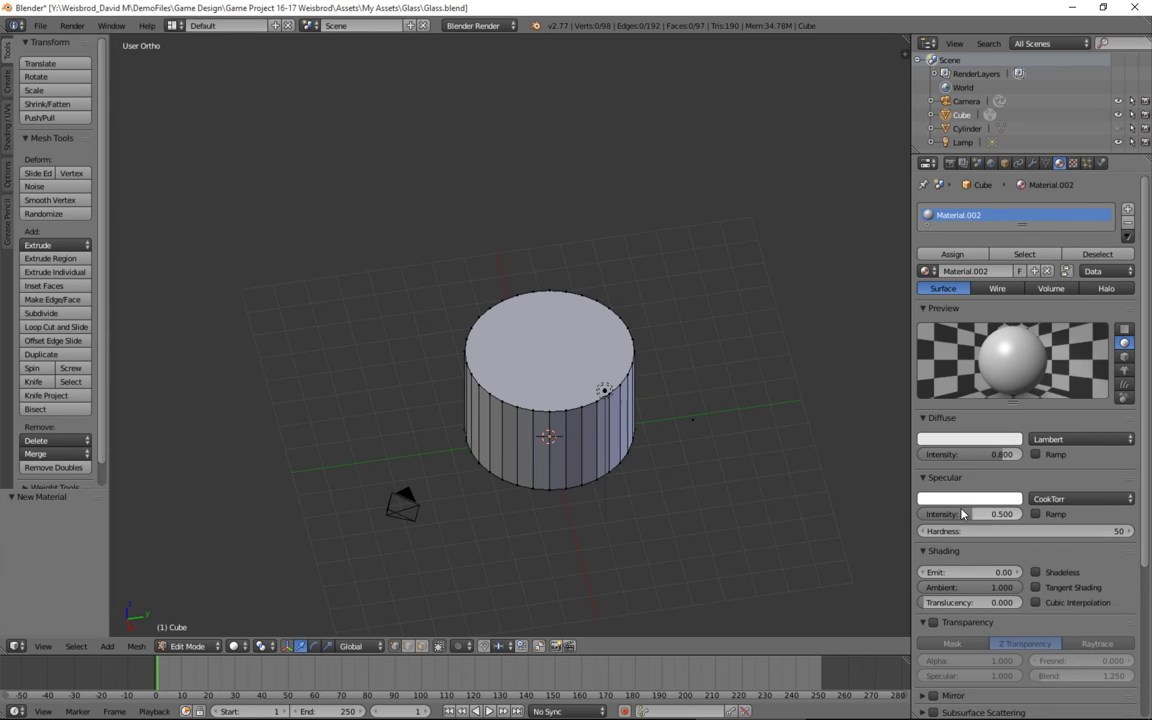
click(969, 439)
click(953, 355)
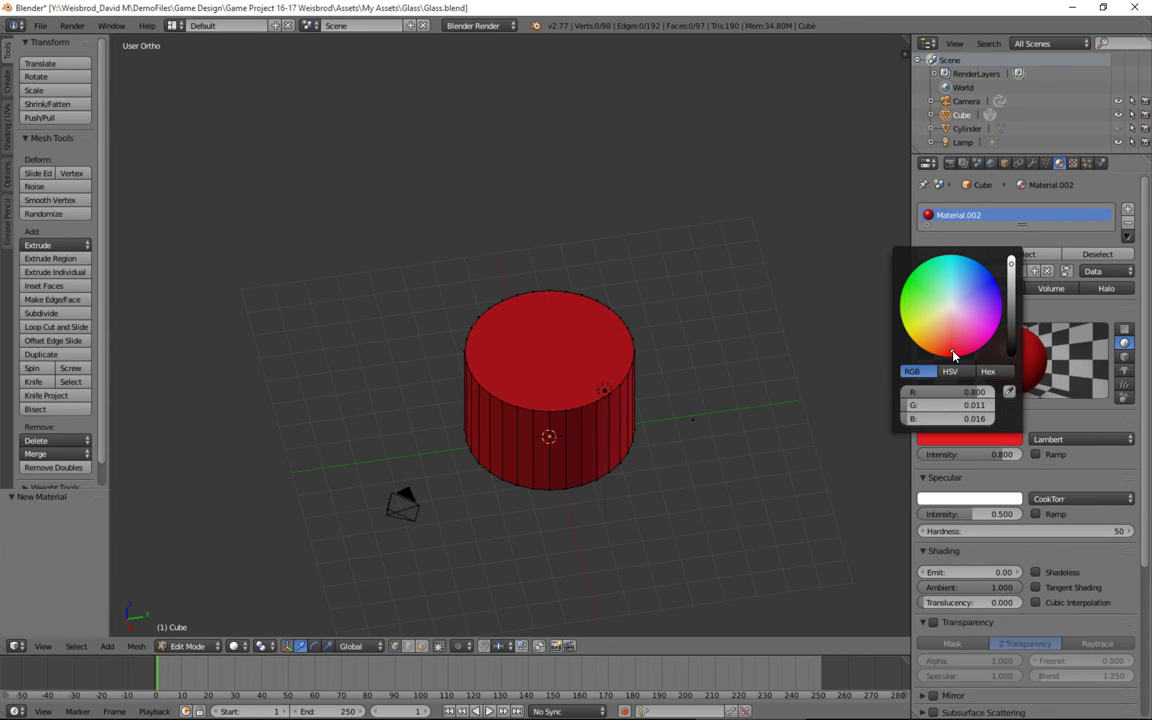
click(1073, 163)
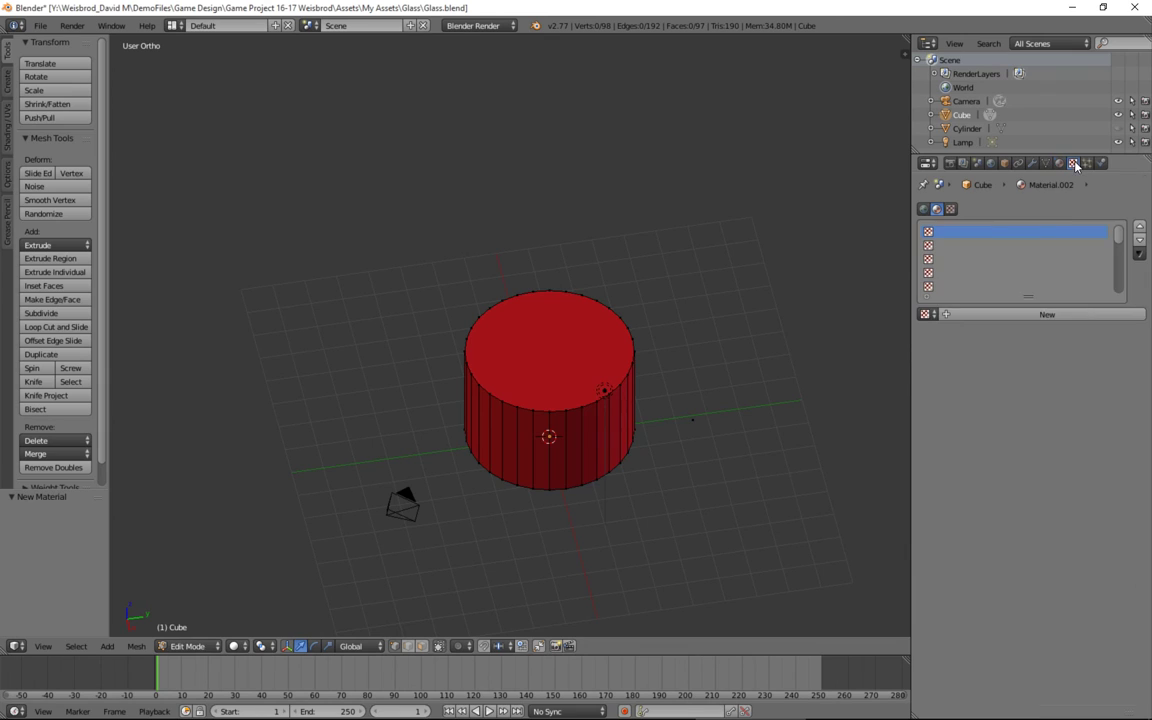
click(994, 313)
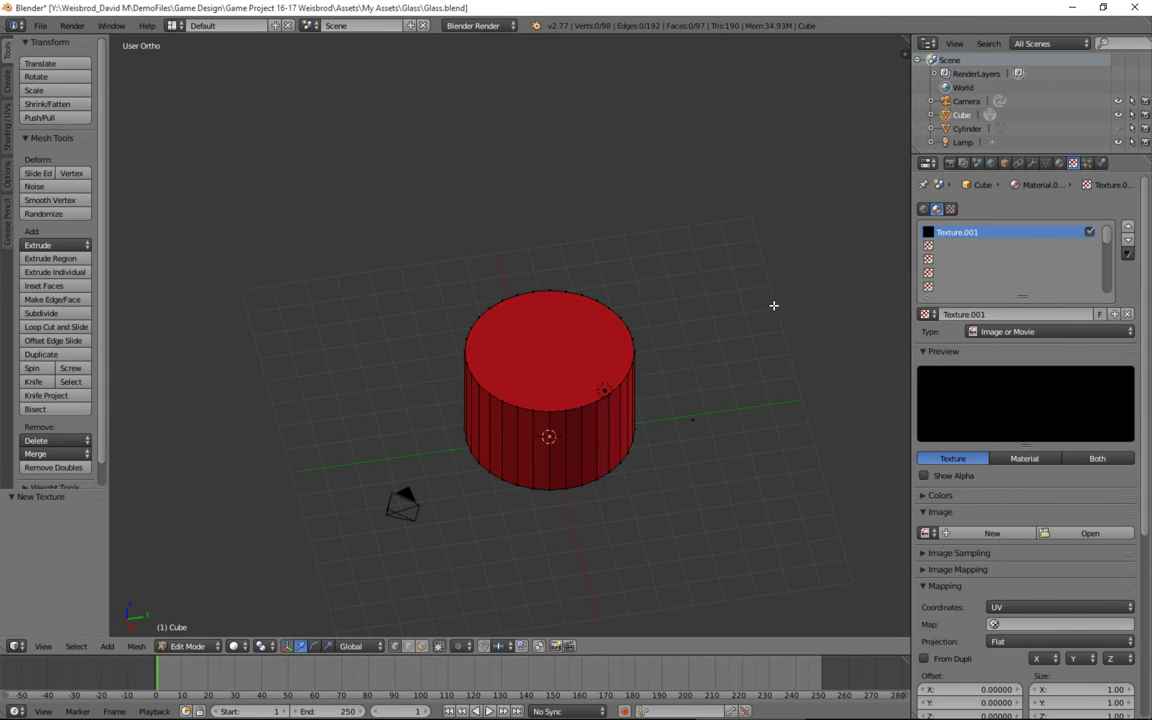
Show the hidden glass Cylinder again, check the red liquid inside it from above, and save the file
middle_drag(755, 316, 738, 298)
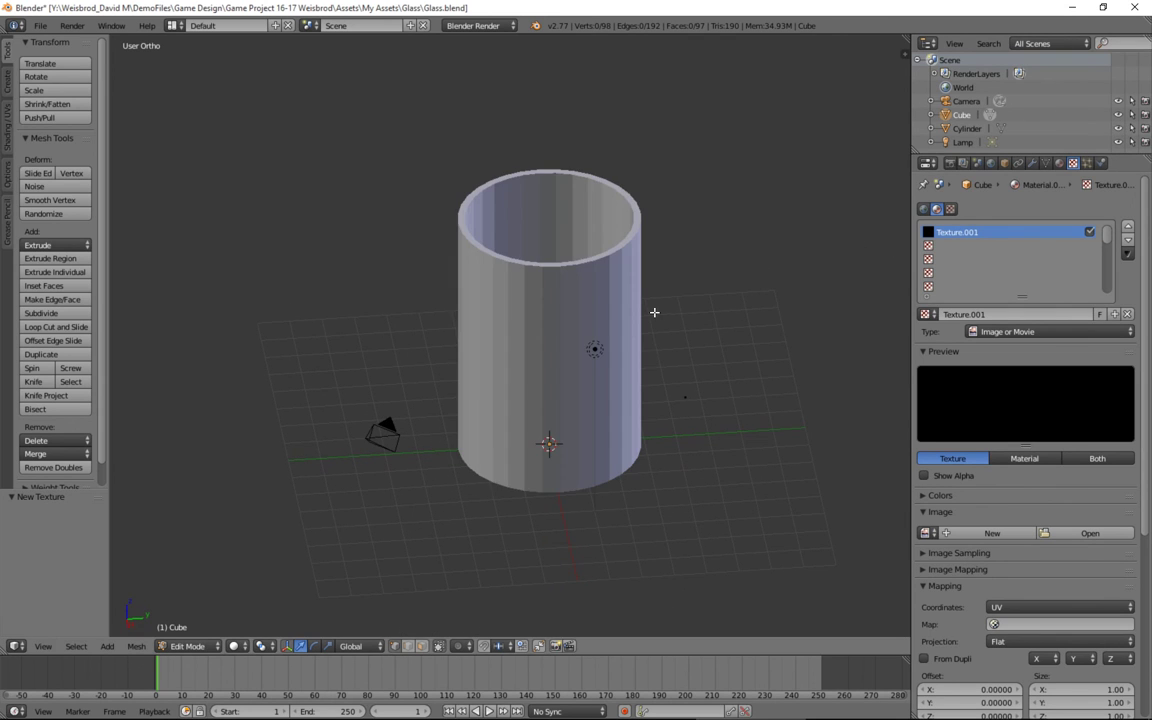
middle_drag(653, 314, 653, 340)
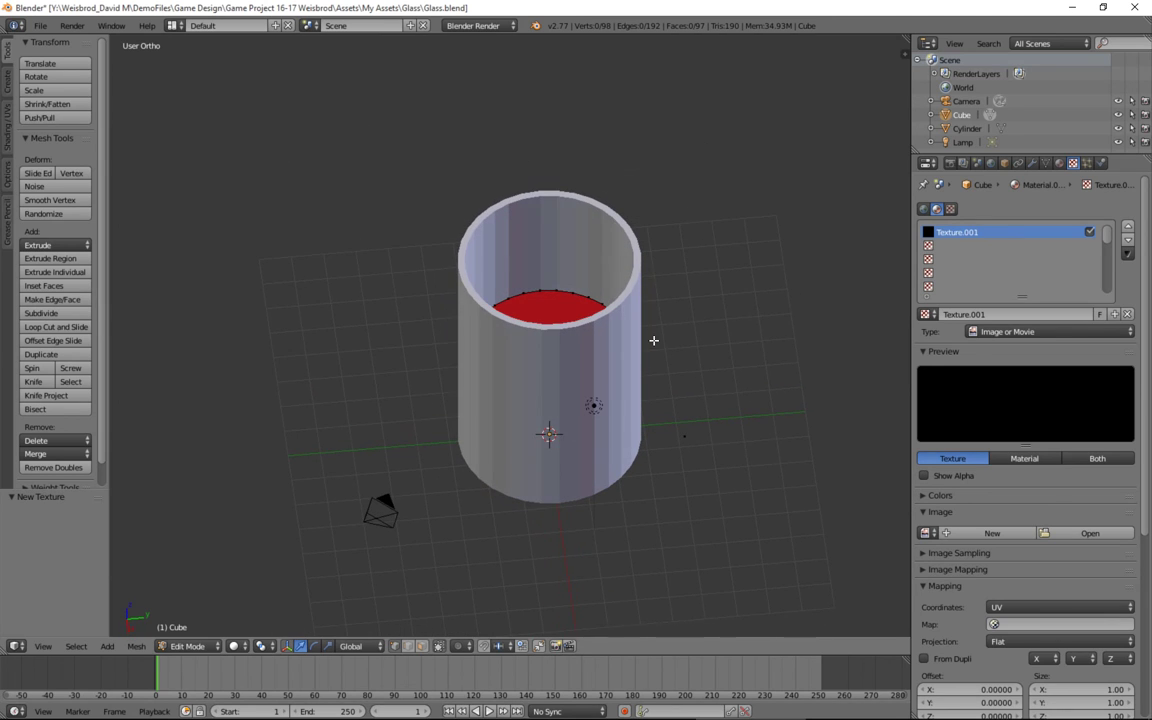
key(ctrl+s)
click(594, 350)
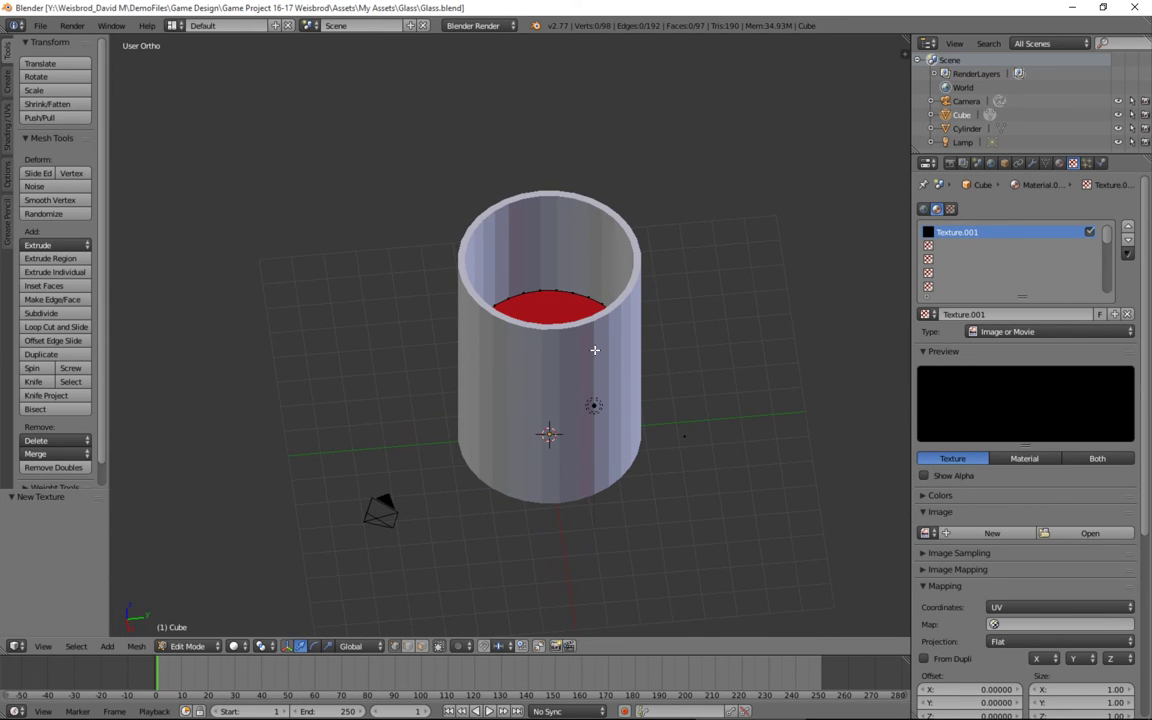
Switch to Unity, delete the tilted Glass from the scene, and place the updated Glass model on the grass
key(alt+Tab)
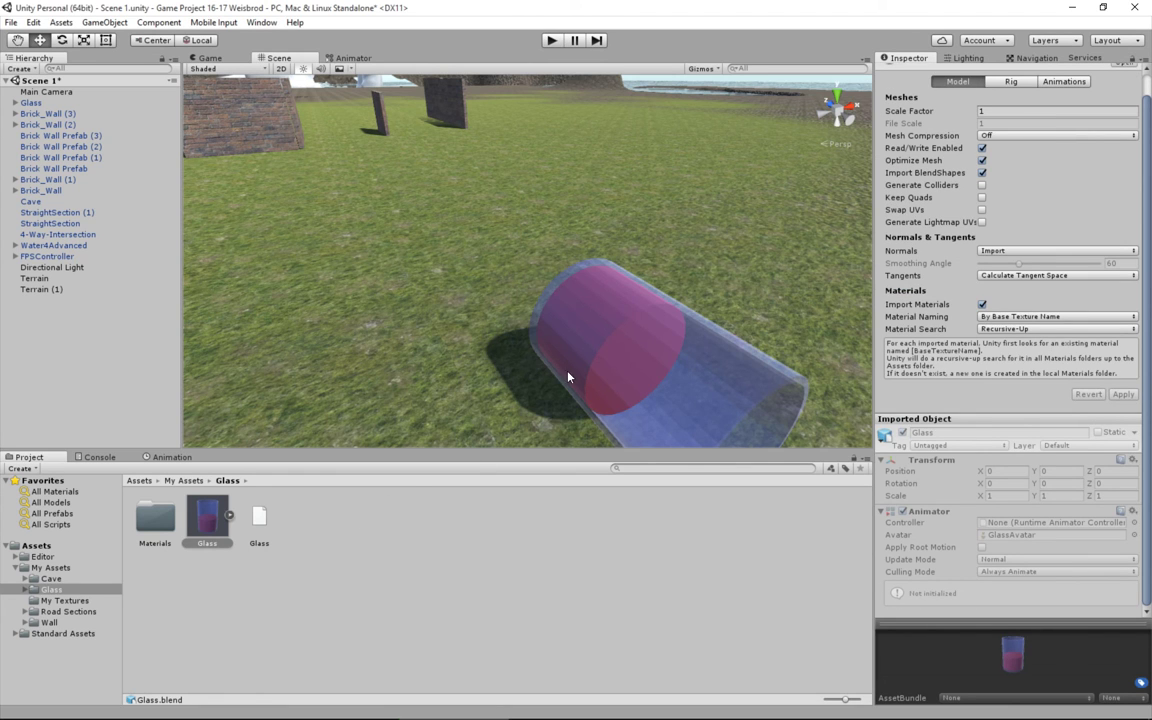
middle_drag(567, 377, 495, 222)
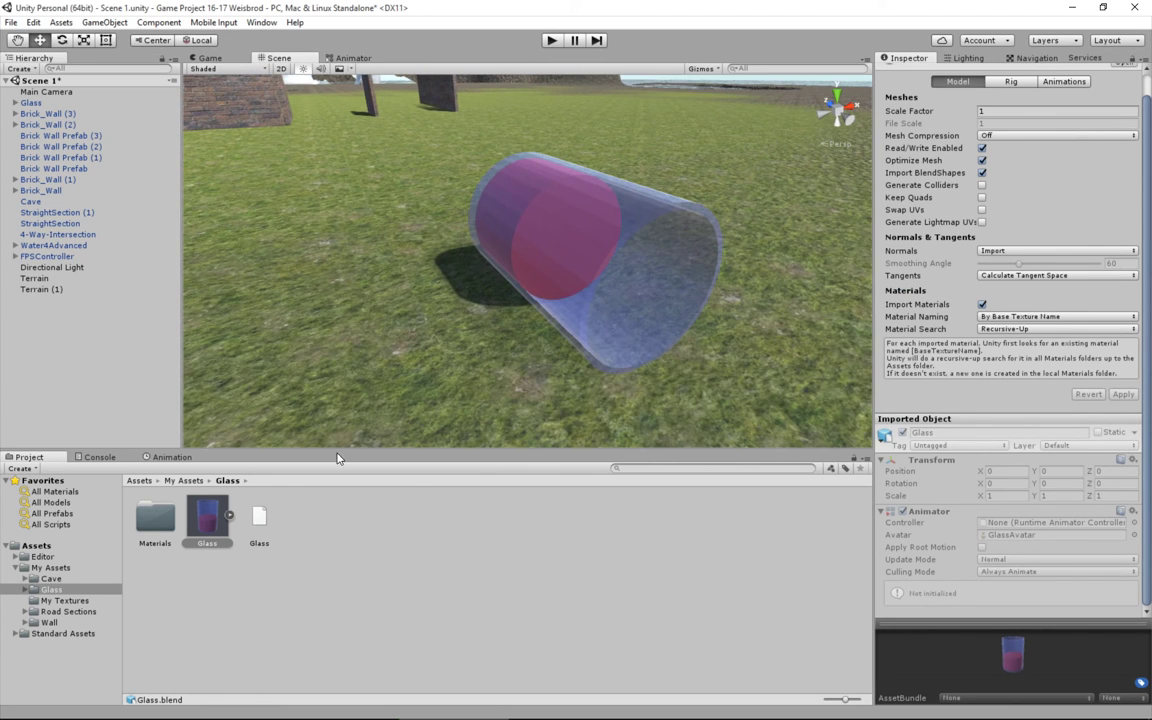
click(530, 240)
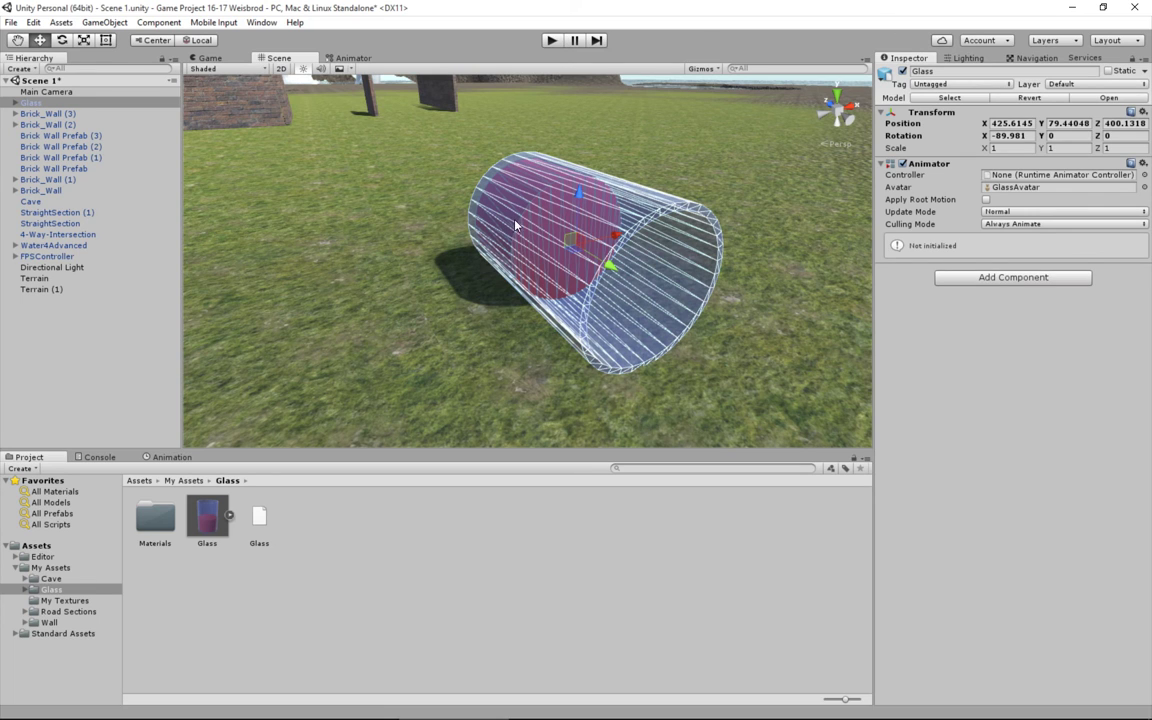
right_click(47, 102)
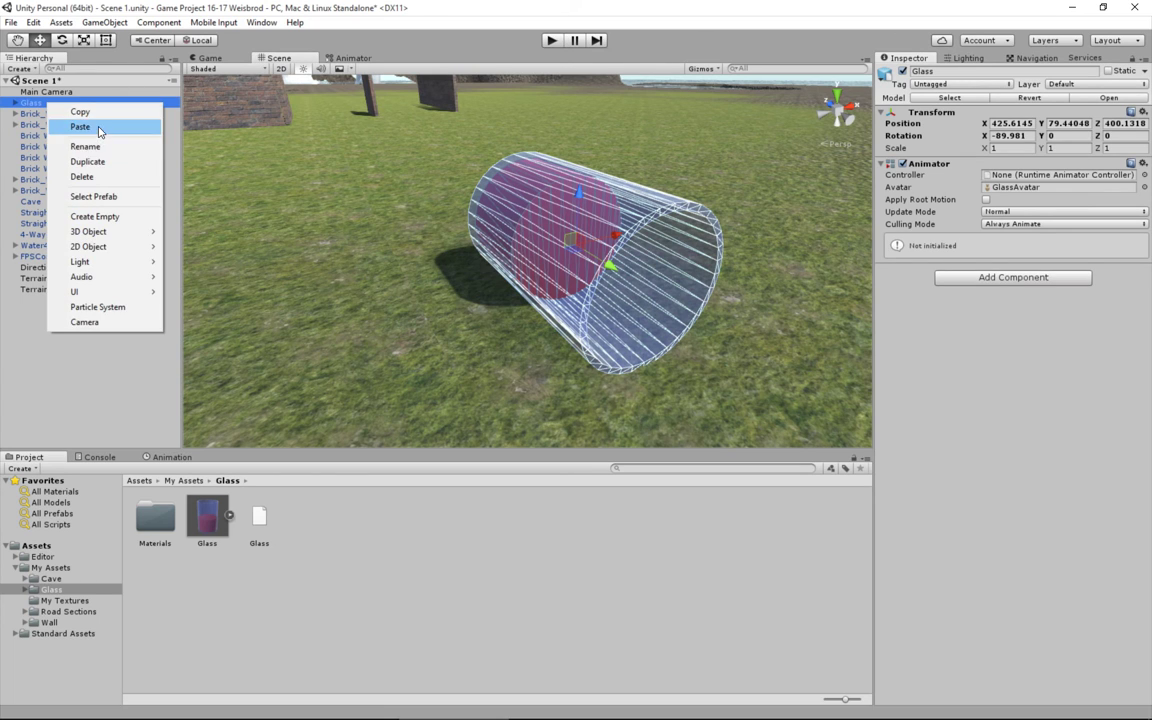
click(99, 177)
drag(207, 517, 463, 230)
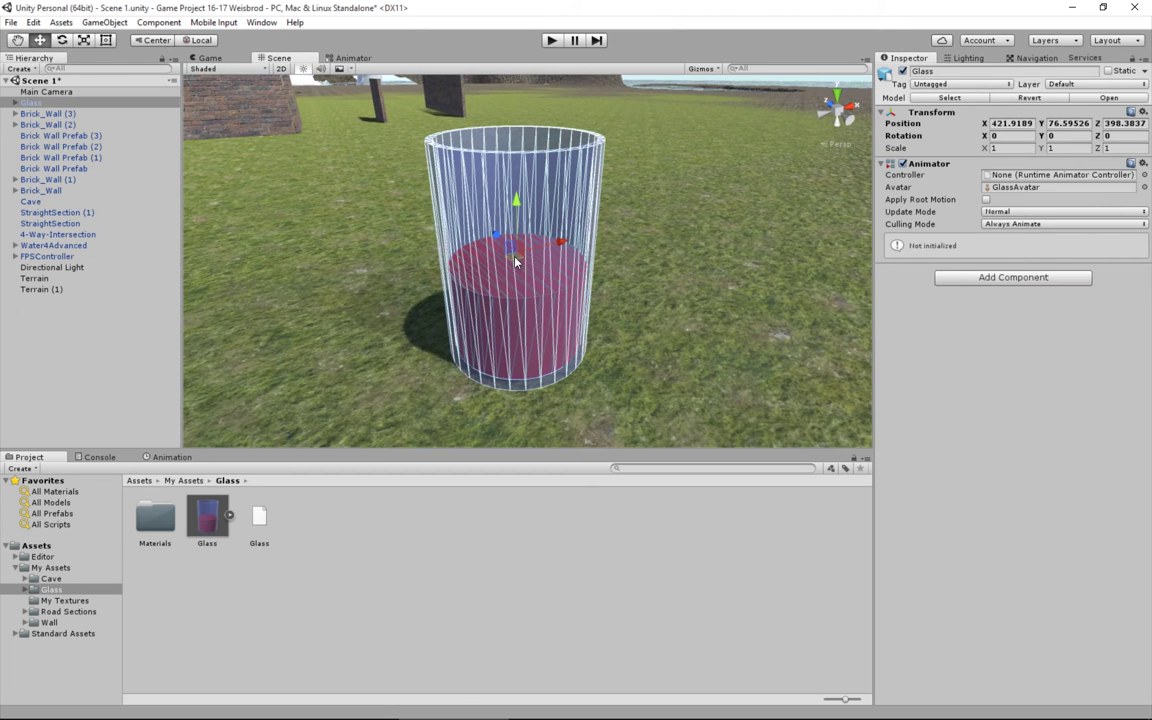
Deselect the placed glass to inspect its liquid, expand the Glass asset's parts, and display the model's import settings
click(777, 247)
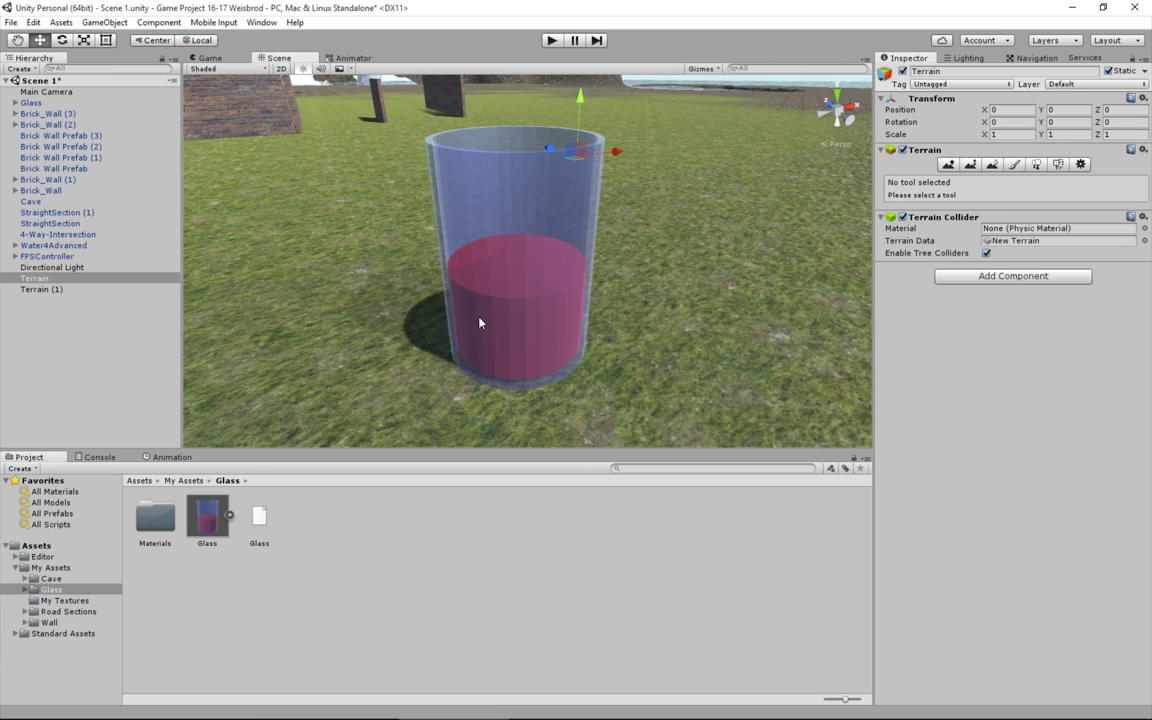
click(229, 516)
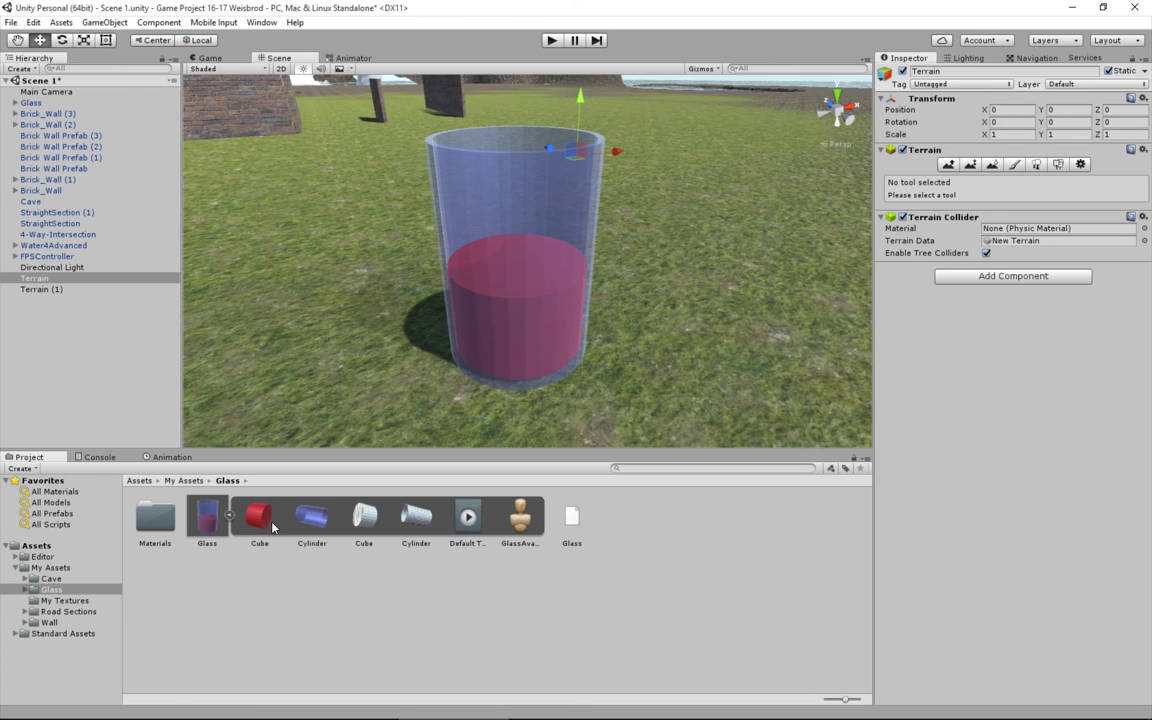
click(207, 516)
scroll(920, 492, down, 1)
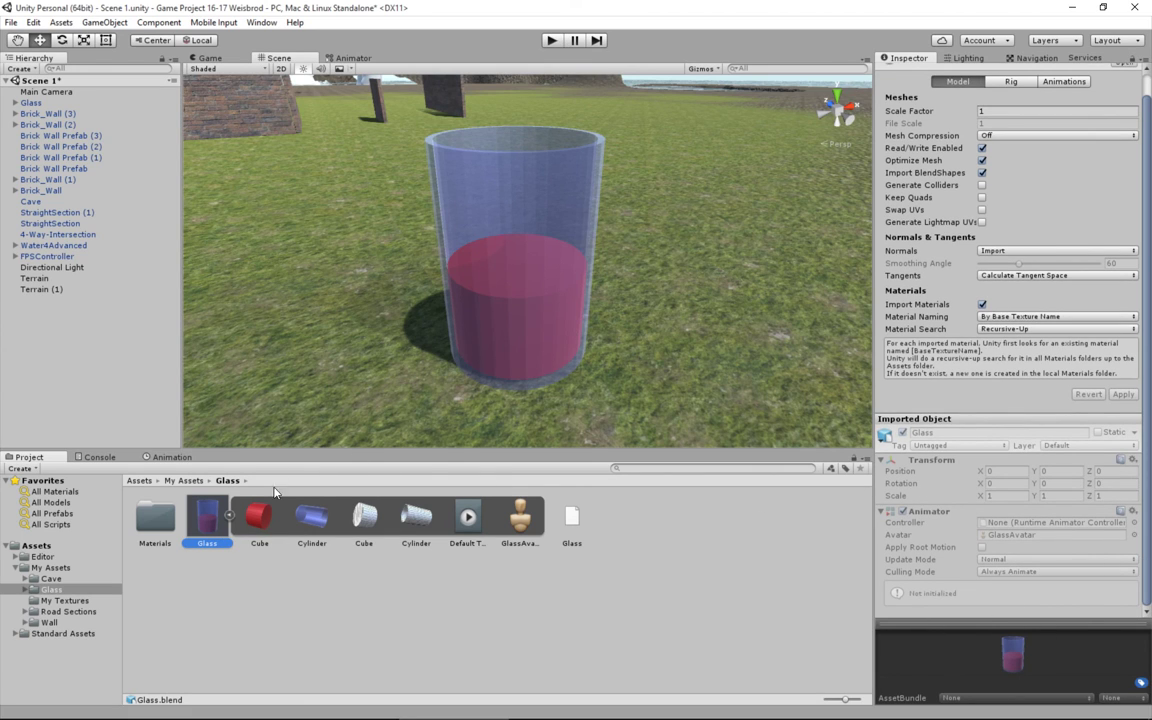
Inspect the glass Cylinder's material, then set the rendering mode of the red Cube's Material_002 to Transparent
click(307, 516)
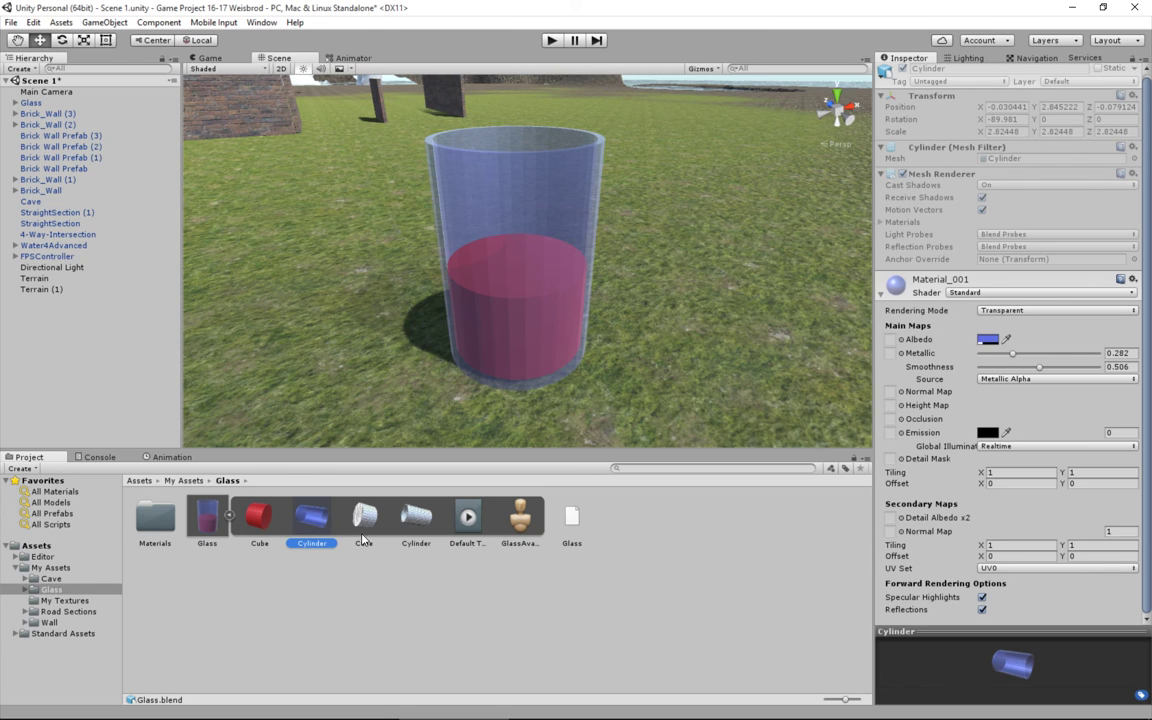
click(259, 516)
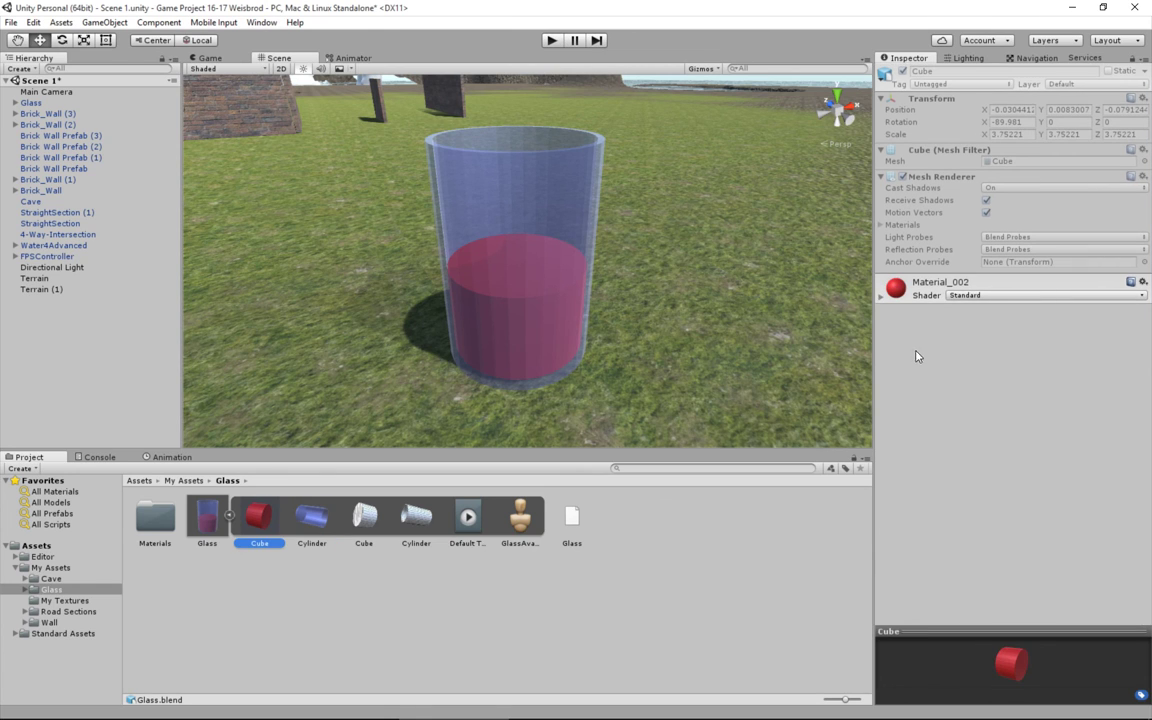
click(881, 300)
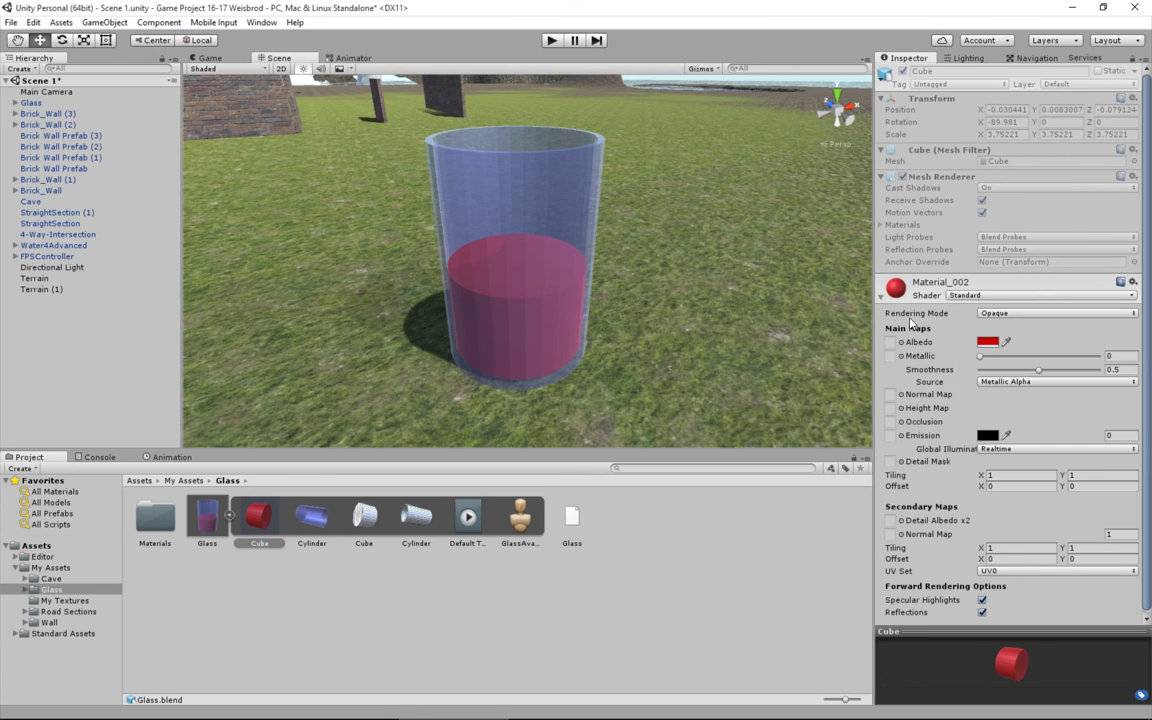
click(1031, 313)
click(1027, 373)
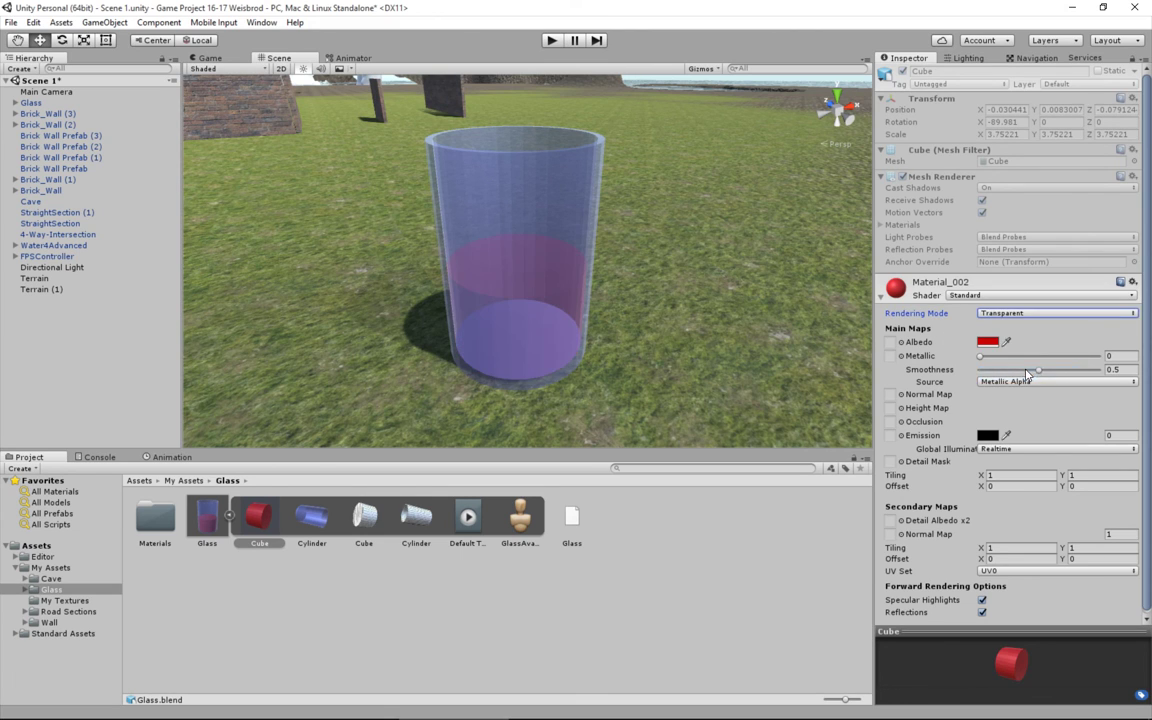
Open the albedo color of Material_002 and lower the material's smoothness to the minimum, checking the liquid in the glass
click(987, 341)
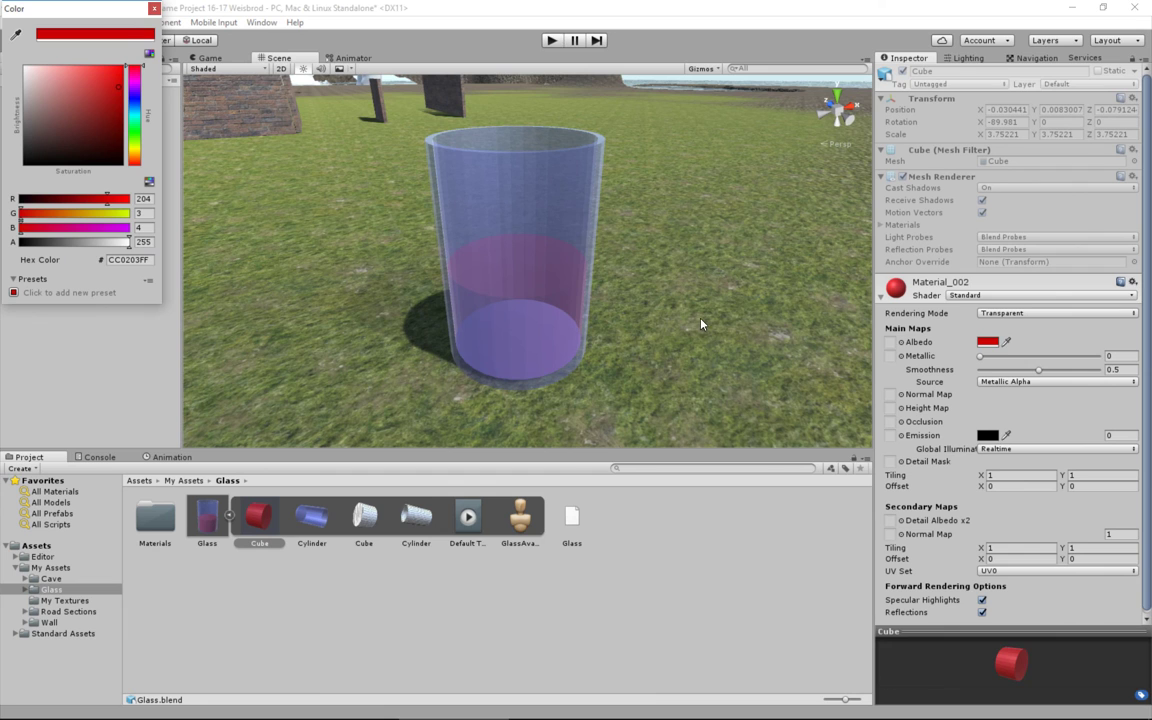
drag(1038, 369, 975, 372)
alt+drag(680, 340, 512, 253)
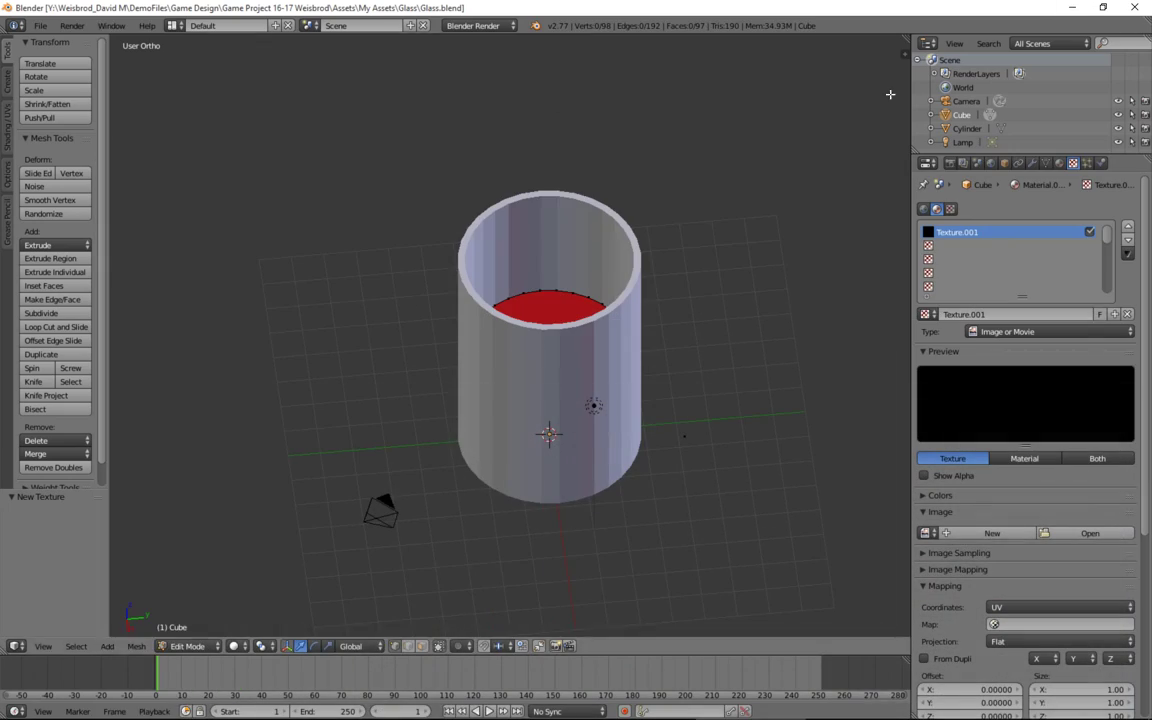
Minimize Blender, switch to File Explorer and go to the root of the Windows (C:) drive
click(1072, 7)
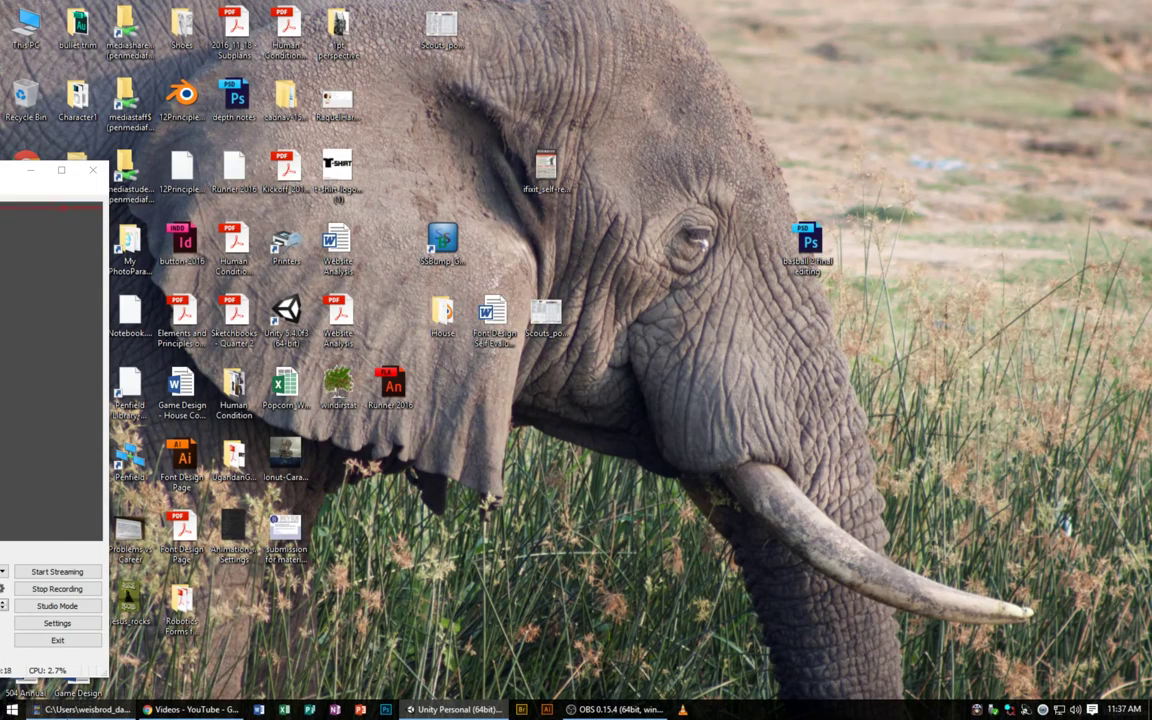
click(85, 710)
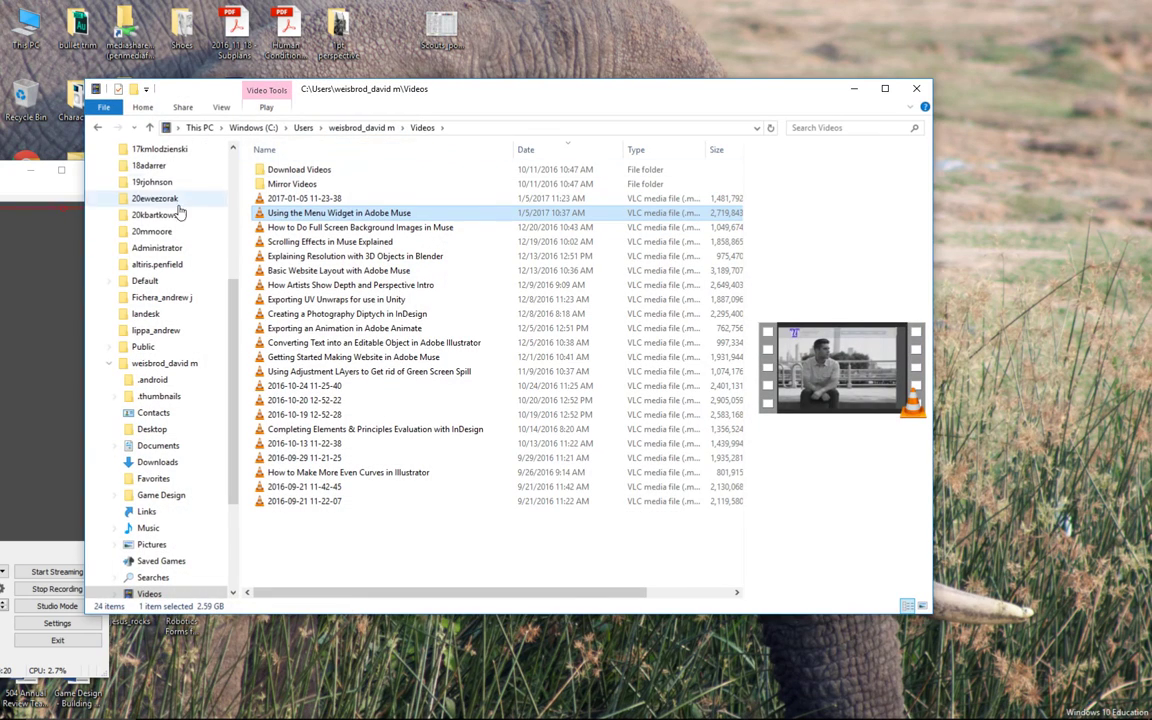
scroll(148, 300, up, 2)
scroll(148, 288, up, 2)
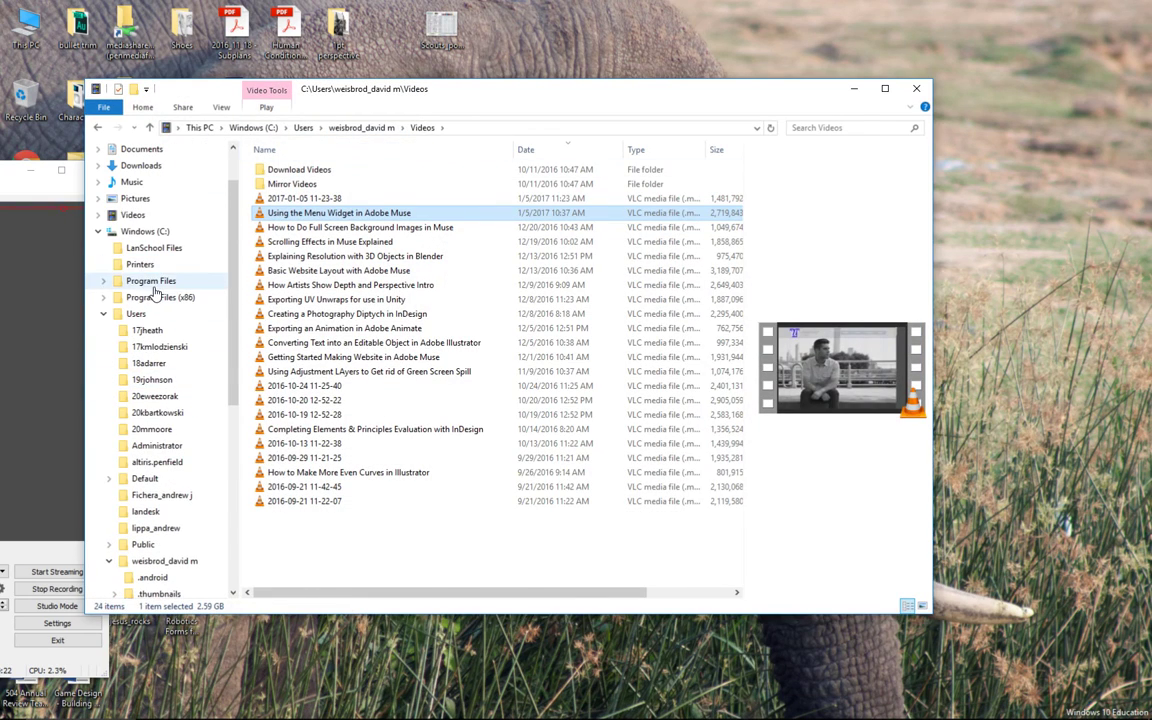
click(152, 281)
click(145, 231)
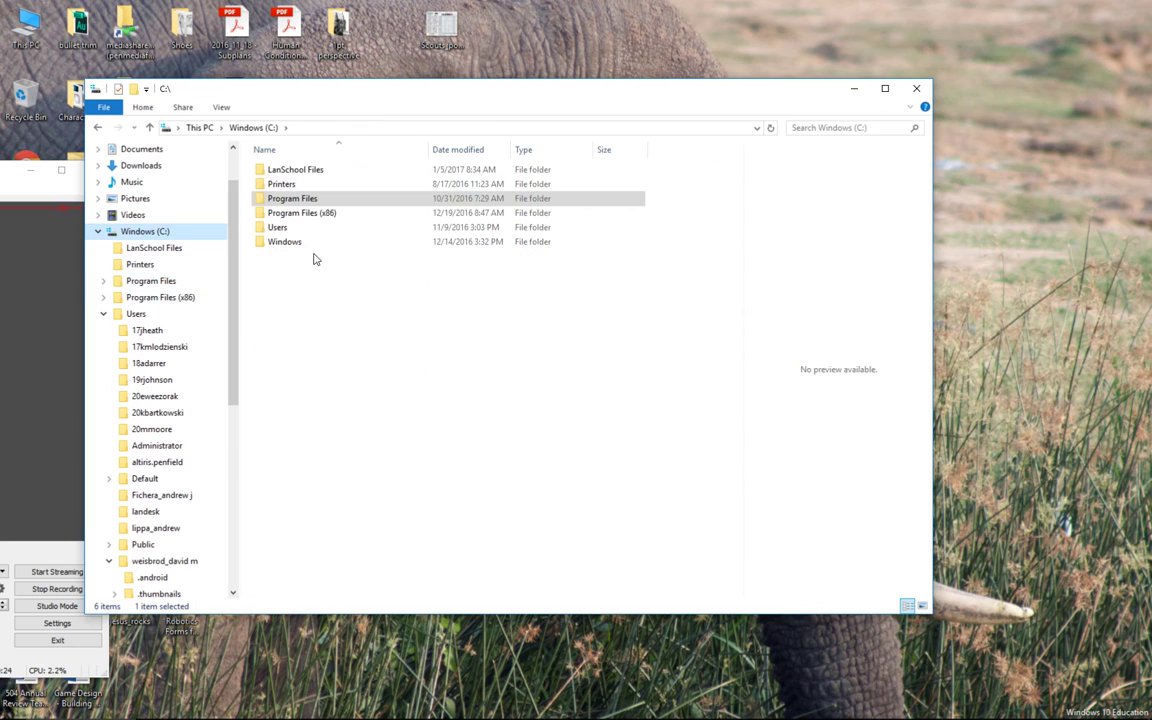
Browse through the user's profile folder and Game Design to the older Game Design Project's Assets\My Assets folder
double_click(310, 228)
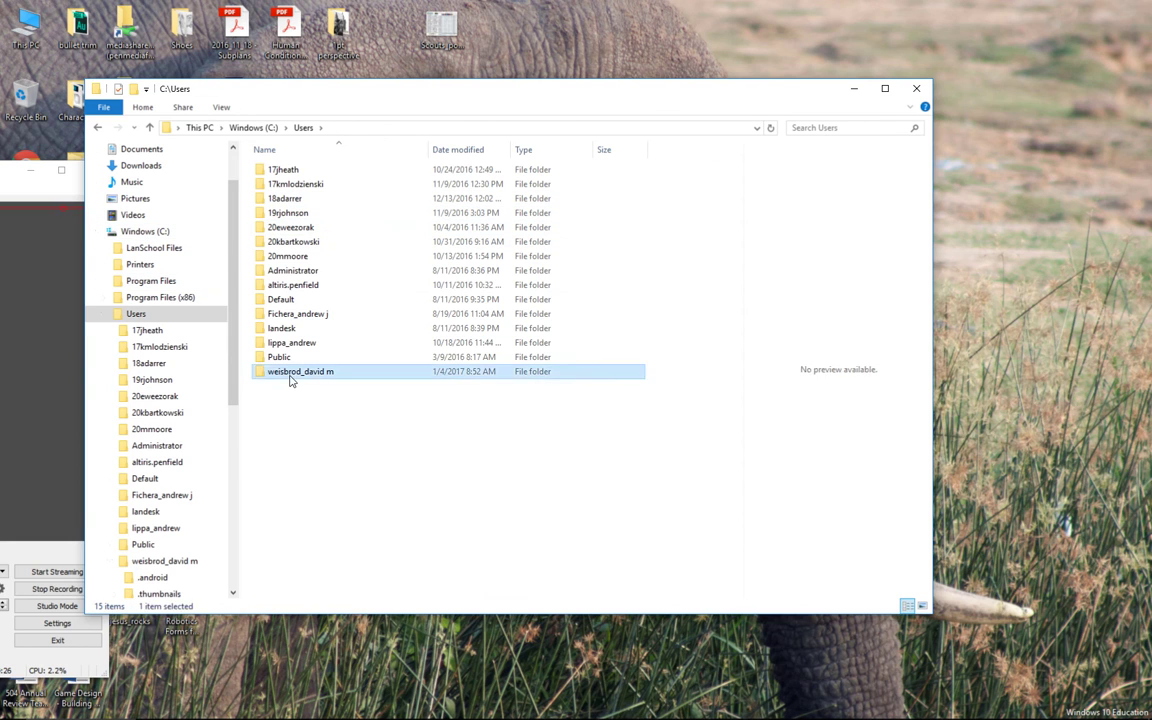
double_click(300, 371)
click(310, 272)
double_click(310, 272)
double_click(311, 170)
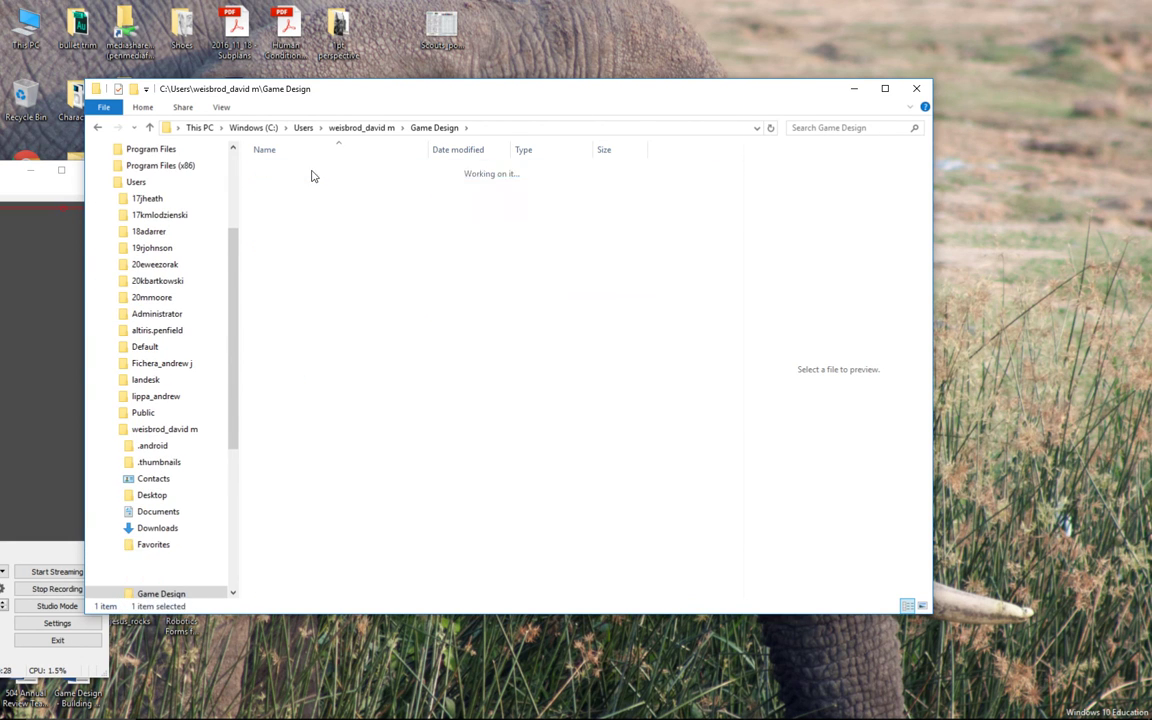
click(293, 172)
double_click(293, 172)
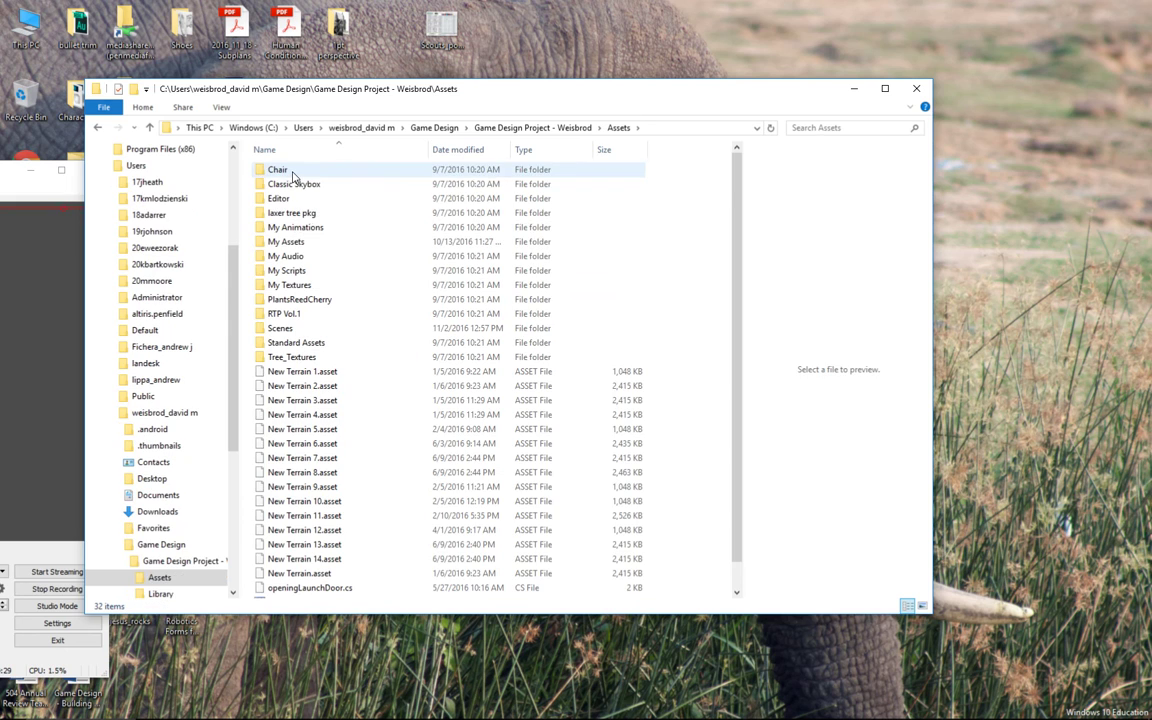
double_click(292, 242)
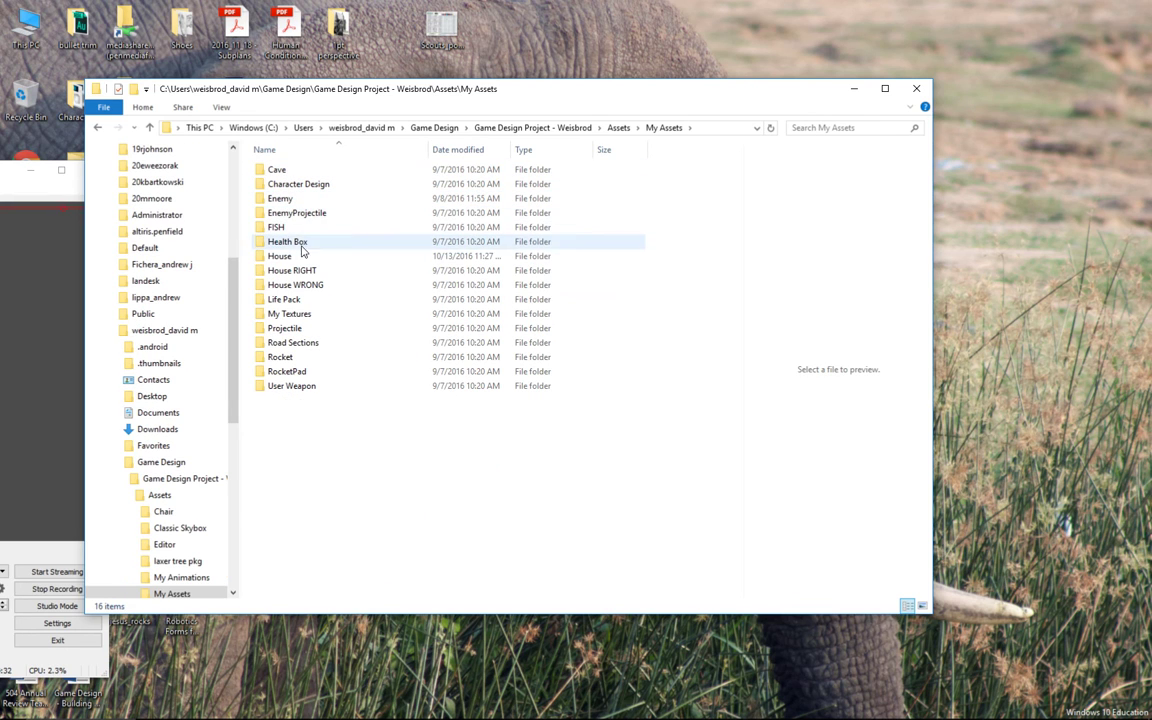
Look through the Life Pack folder, then open the healthSyringe blend file from the Health Box folder in Blender
double_click(285, 300)
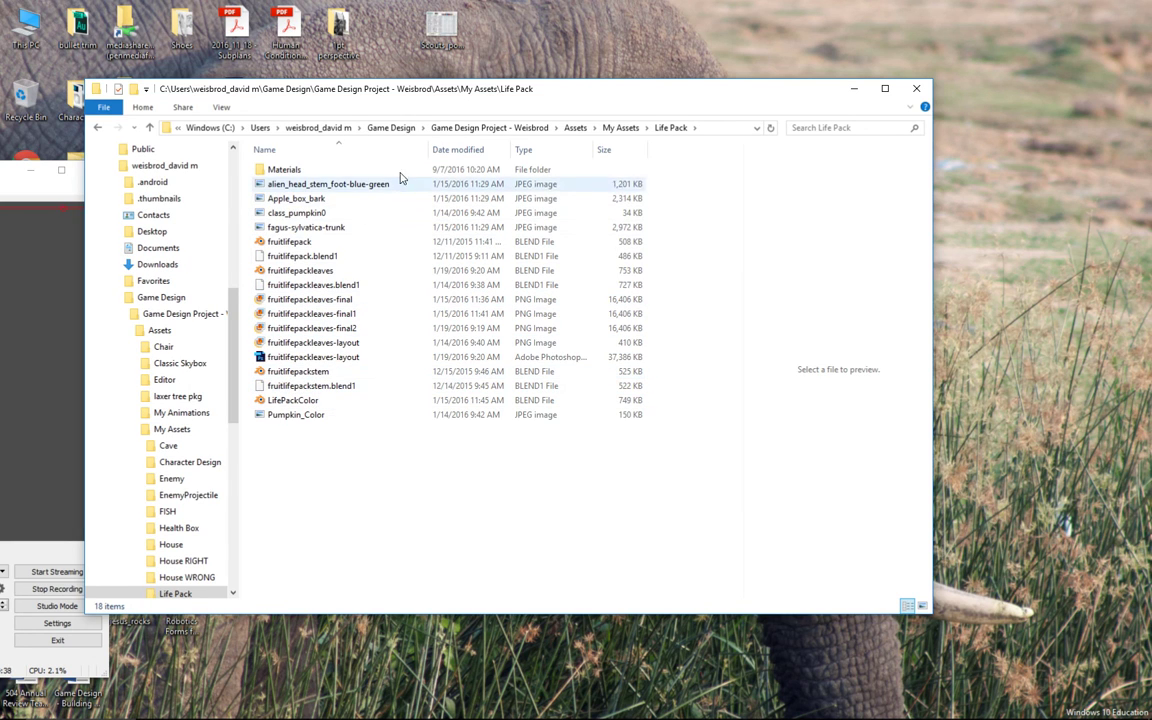
click(624, 128)
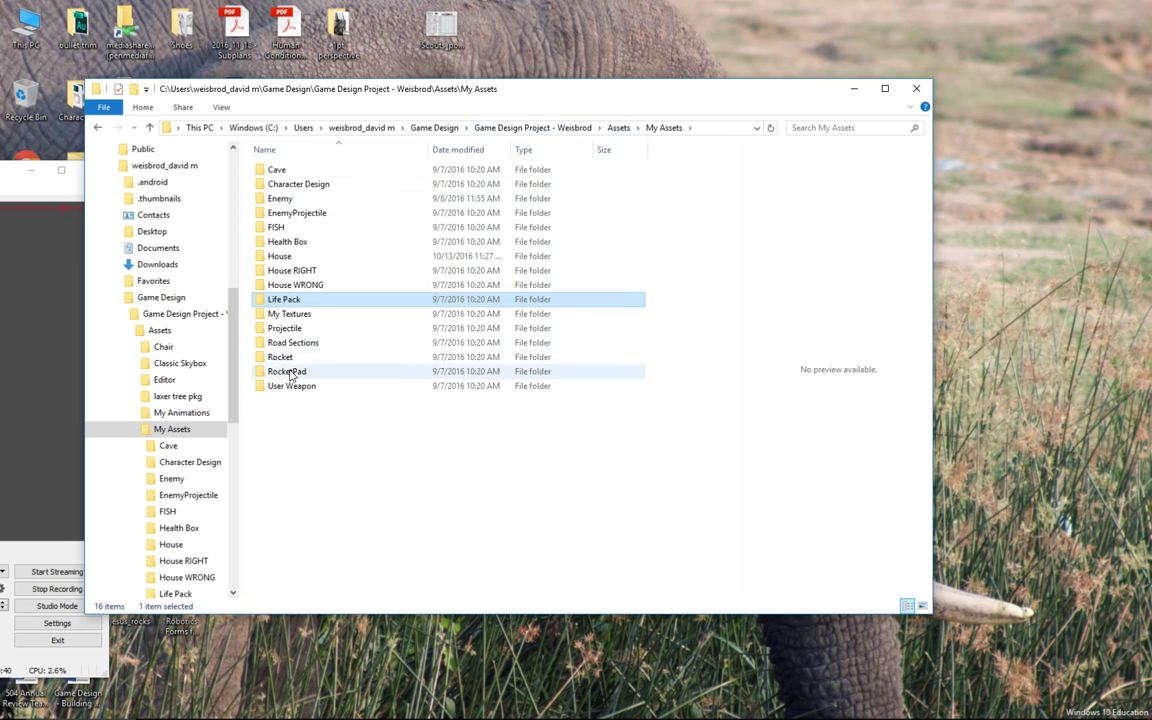
double_click(287, 242)
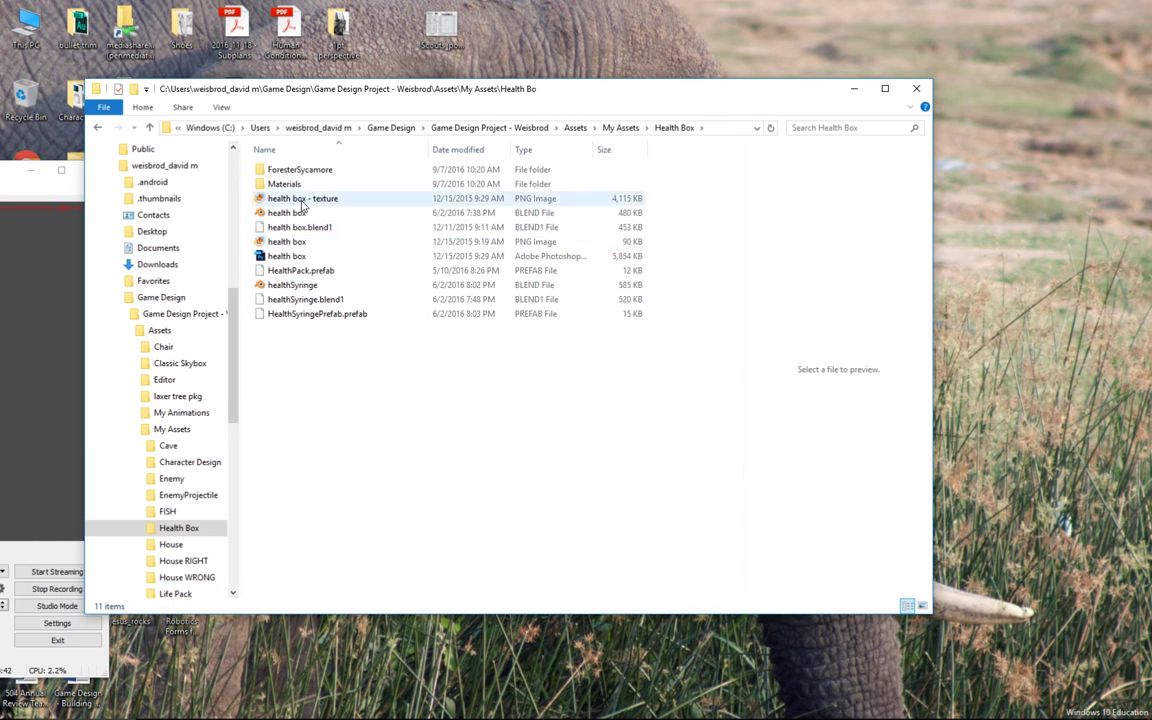
double_click(293, 286)
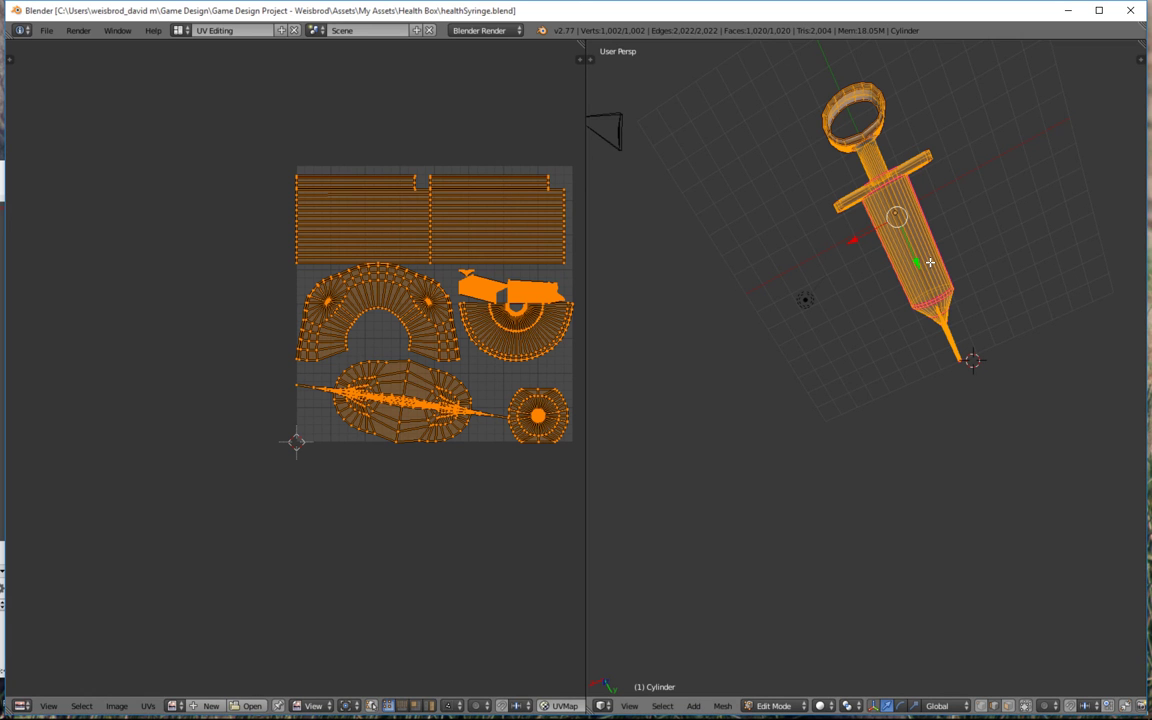
Put the syringe in Object Mode, switch the screen layout to Default, and examine the syringe's body up close
key(Tab)
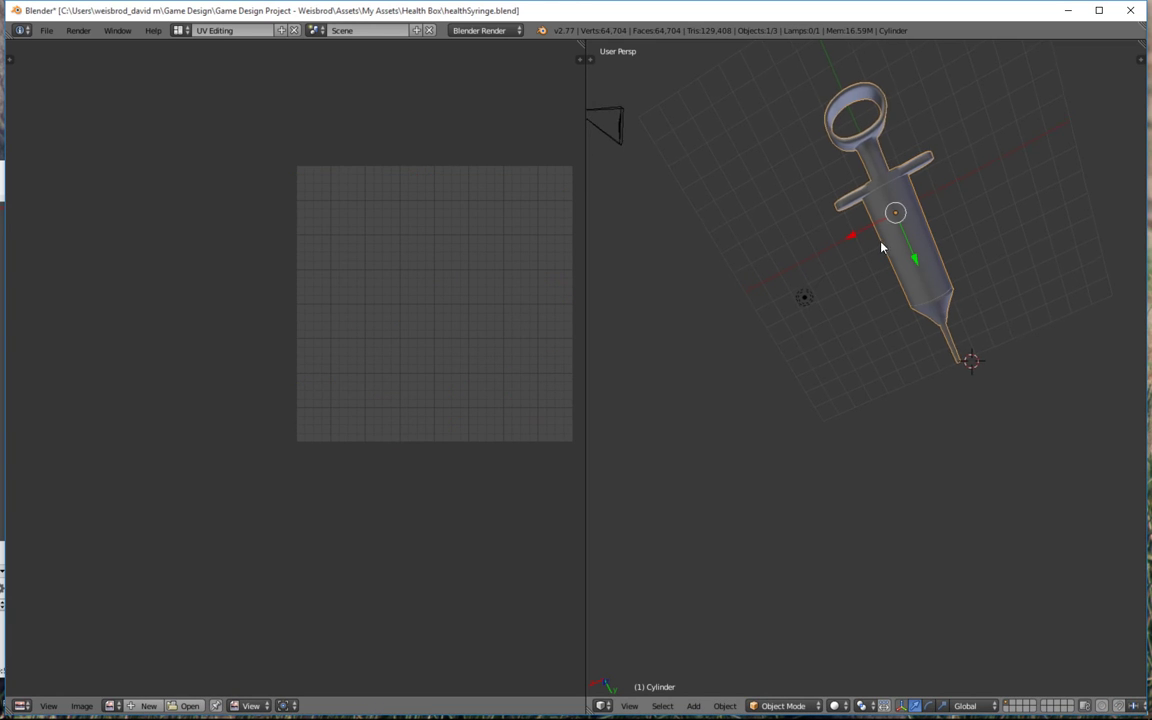
click(178, 31)
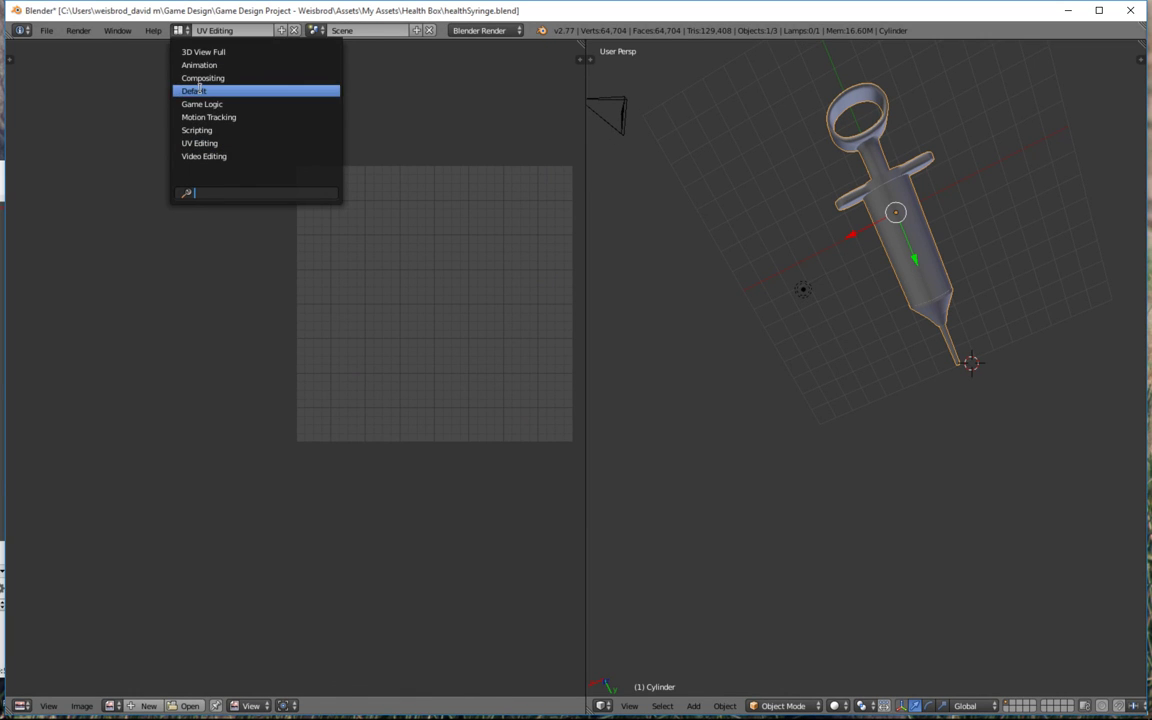
click(194, 91)
scroll(390, 243, down, 6)
scroll(450, 277, up, 2)
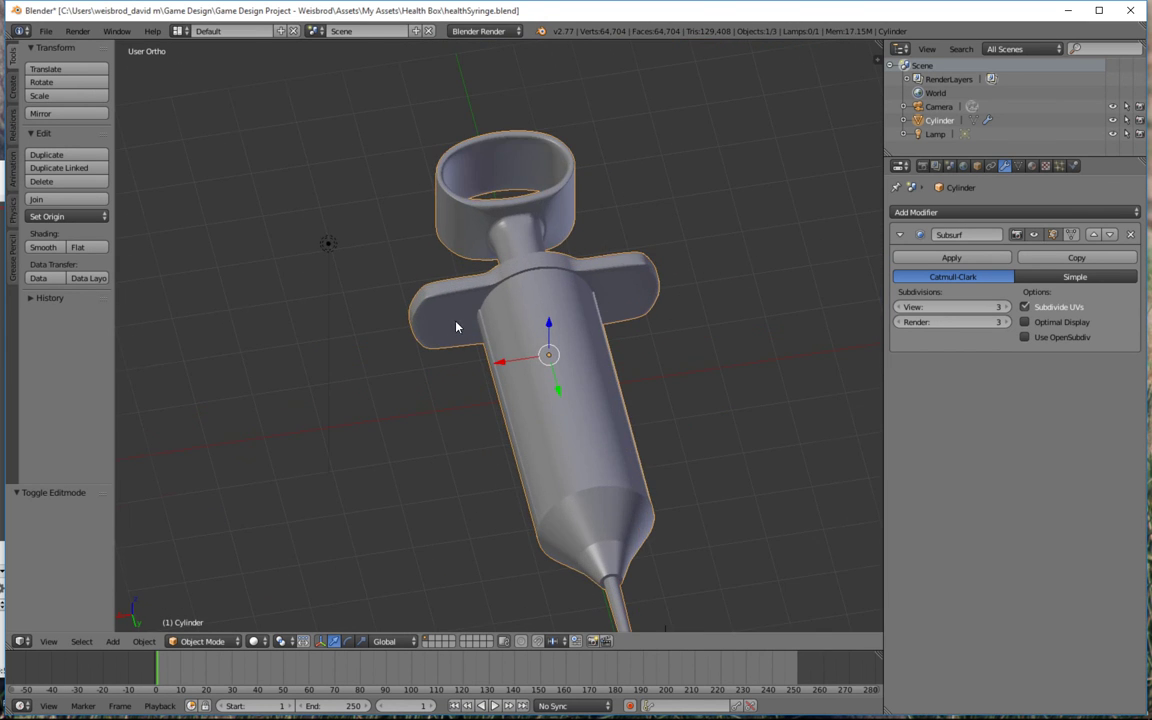
middle_drag(458, 327, 481, 340)
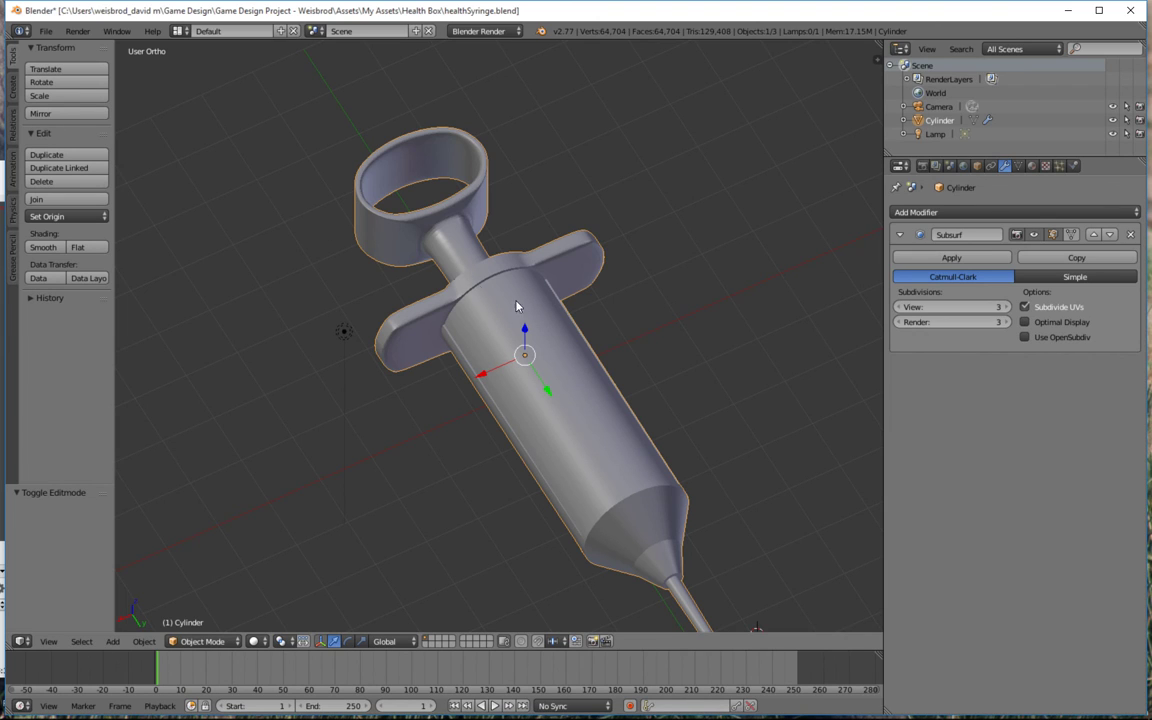
Switch back to the Unity project with Scene 1
key(alt+Tab)
key(alt+Tab)
key(alt+Tab)
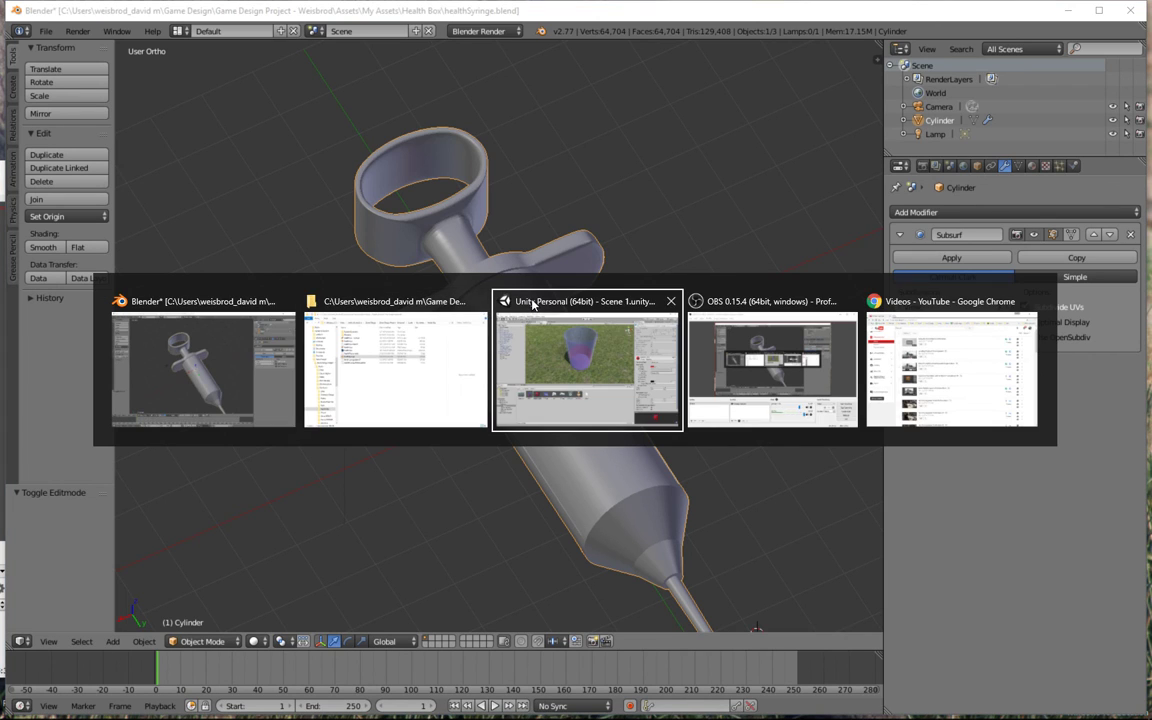